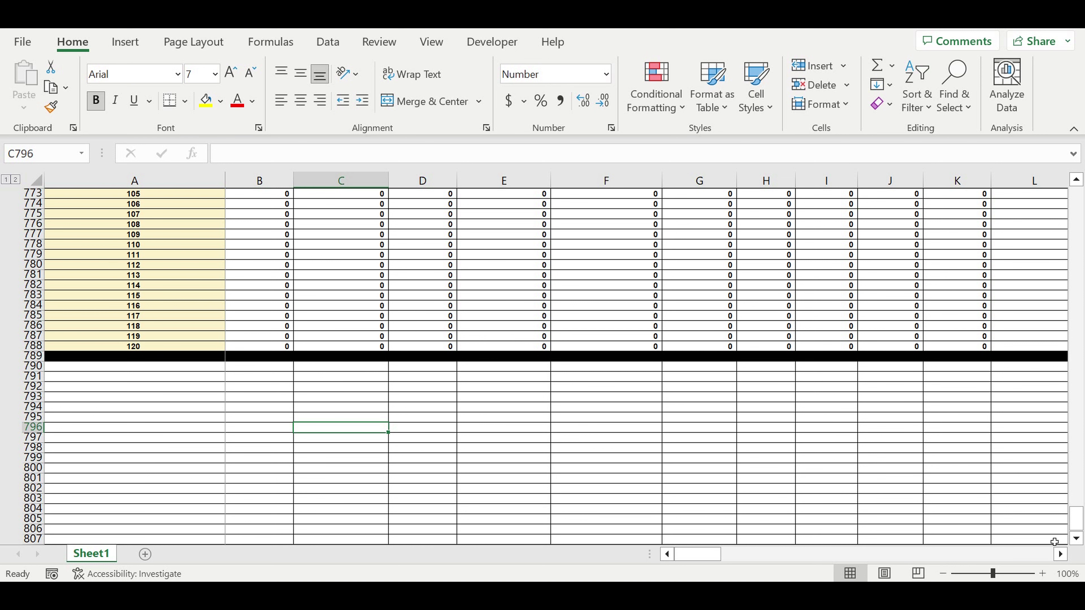
Review the first year in the year list and the Trips types table's names, mileage, duration, revenue and ON/OFF inputs.
drag(1074, 518, 1075, 196)
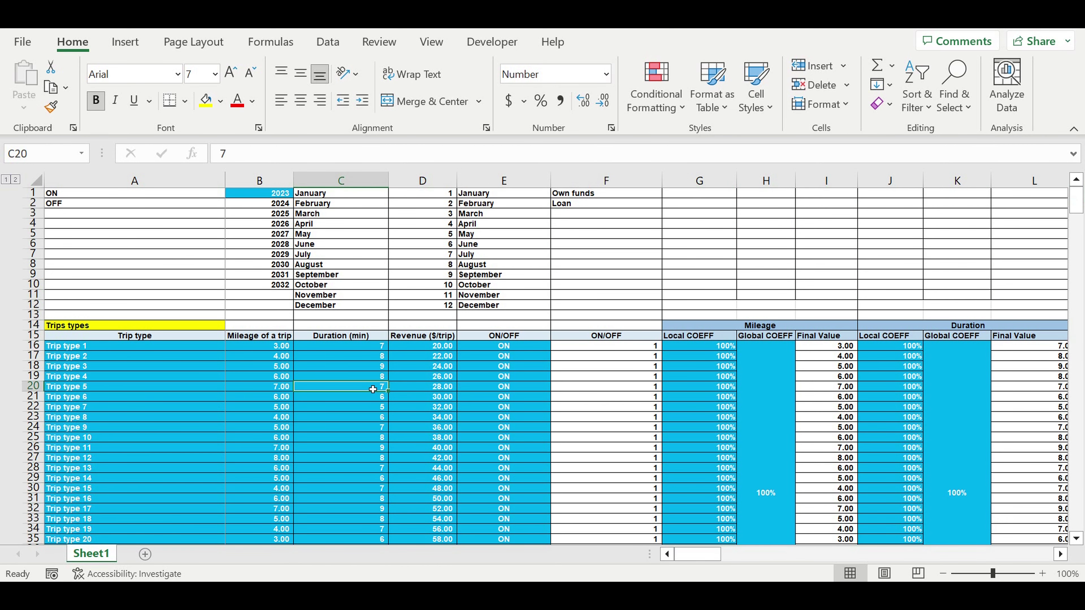
click(269, 196)
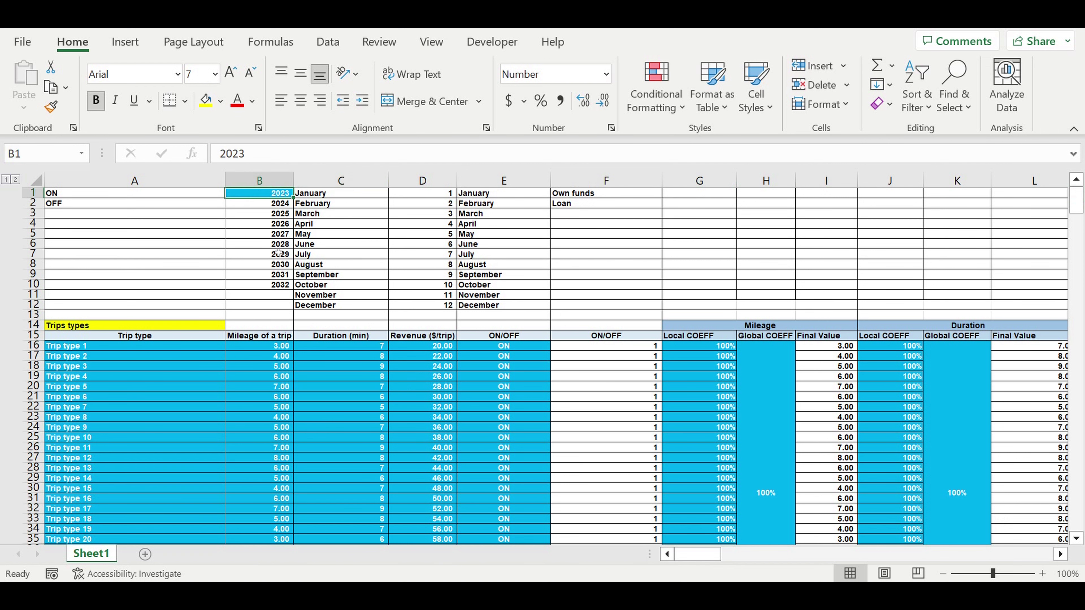
drag(167, 347, 563, 515)
click(150, 397)
scroll(124, 367, down, 2)
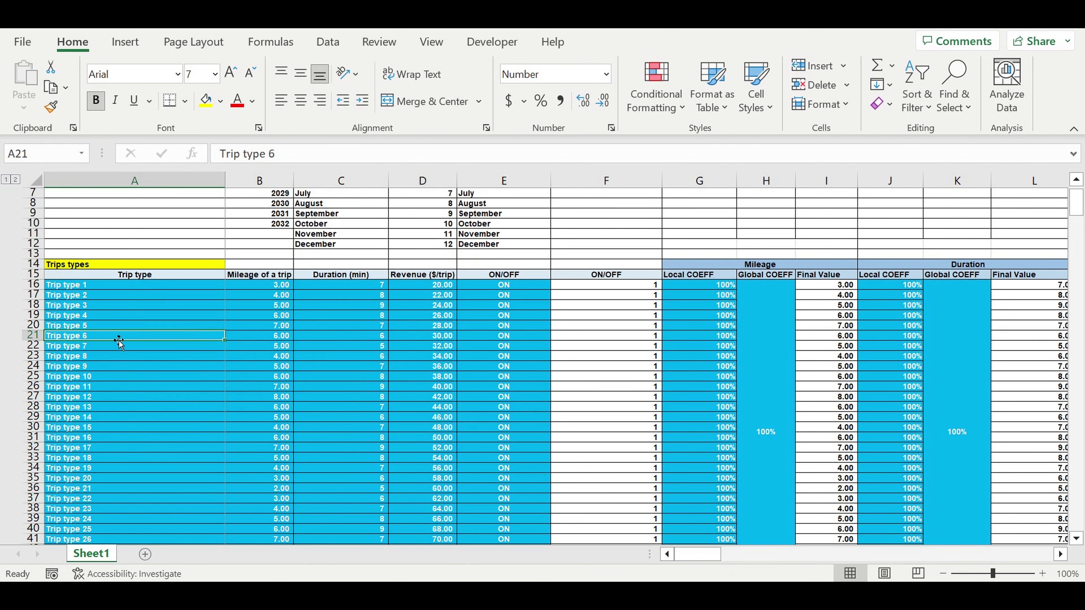
drag(96, 289, 116, 509)
drag(265, 284, 264, 542)
drag(88, 315, 103, 478)
drag(349, 288, 358, 488)
drag(422, 290, 426, 536)
drag(512, 290, 517, 487)
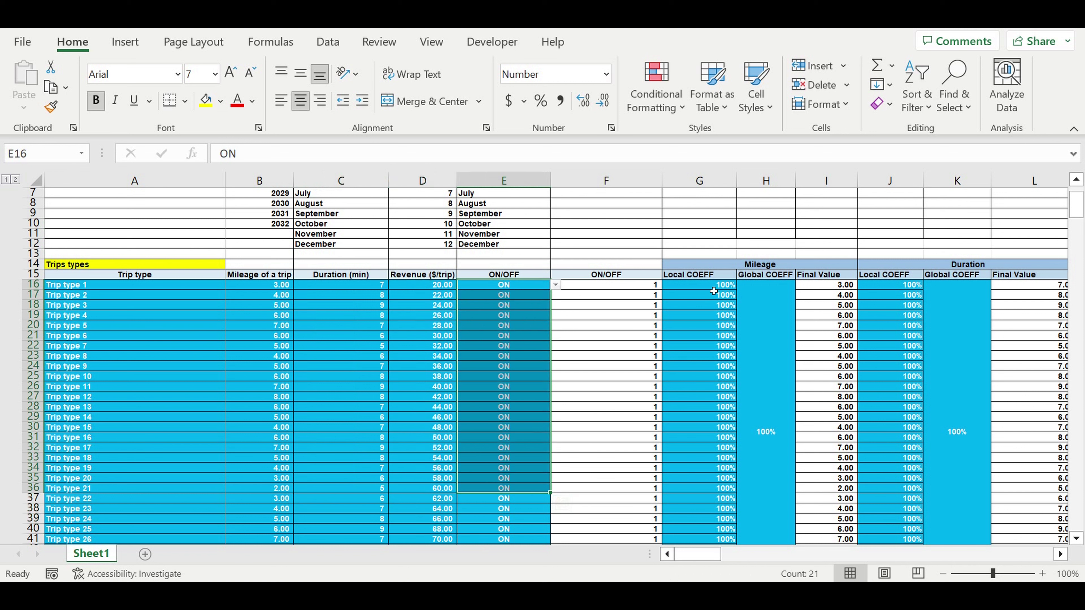
Examine the local and global coefficients and final values for mileage, duration and revenues in the Trips types table.
drag(713, 286, 763, 488)
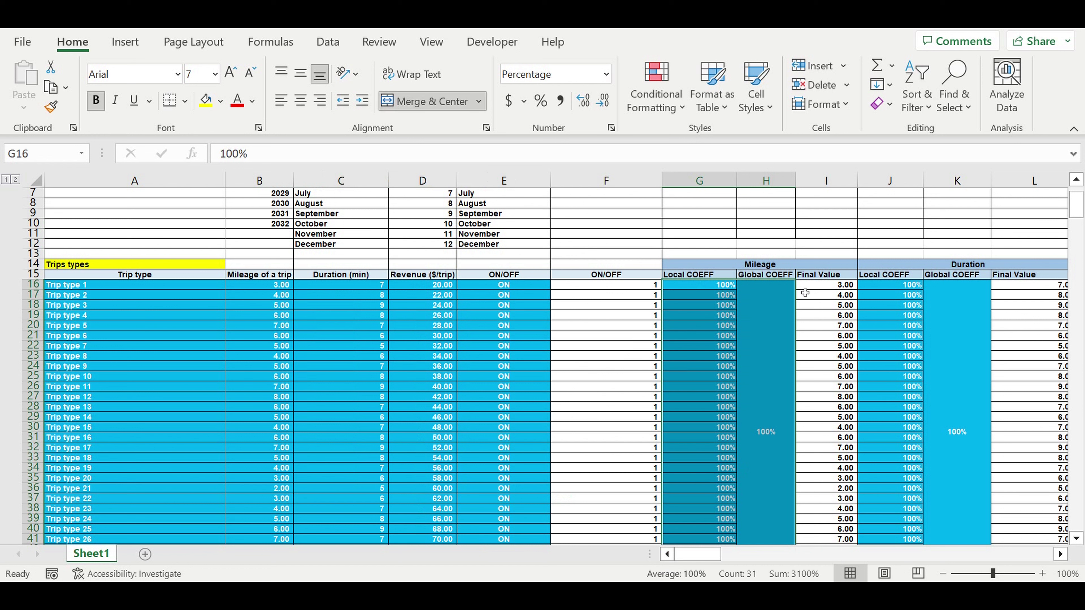
click(764, 265)
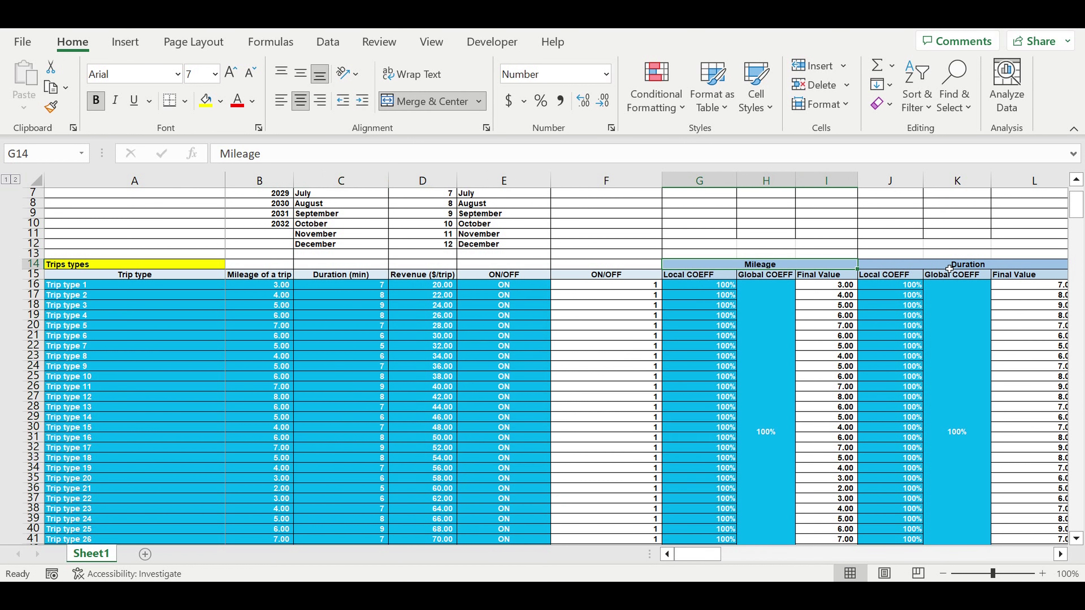
drag(925, 266, 968, 318)
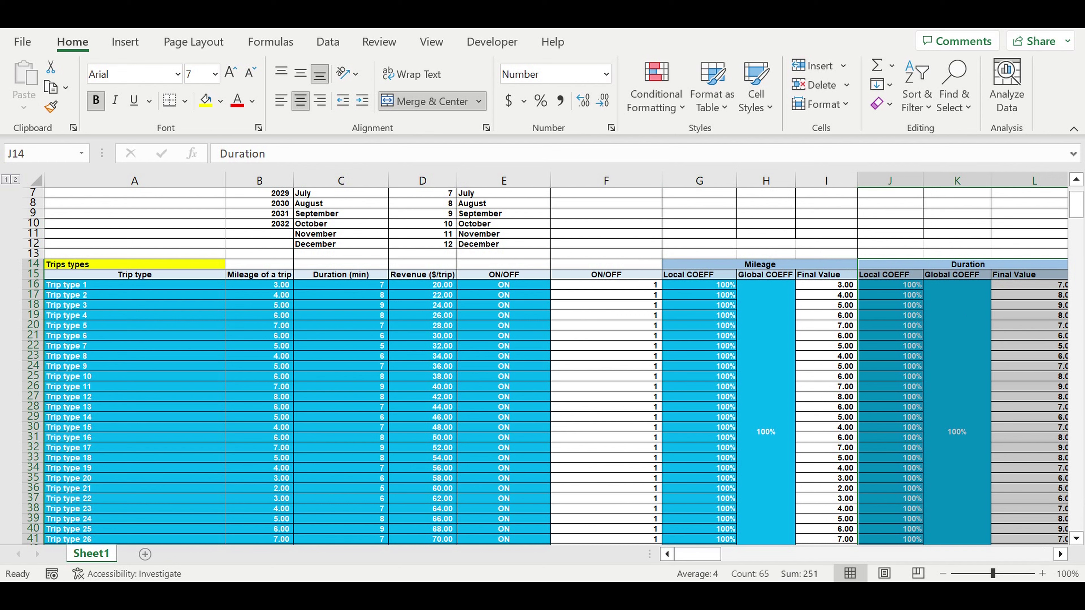
click(1061, 554)
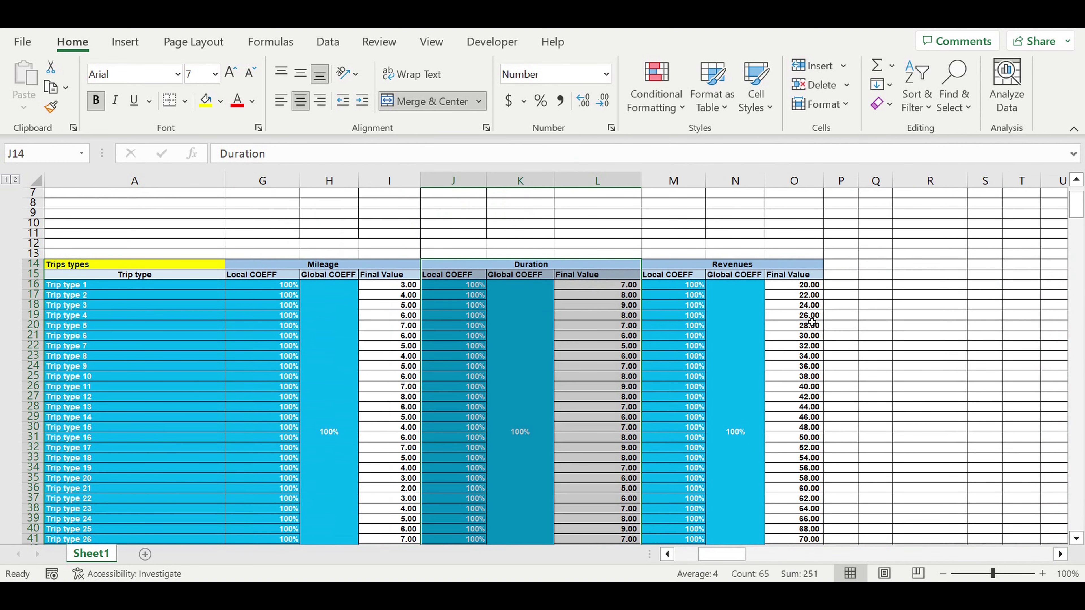
drag(734, 266, 741, 454)
drag(730, 554, 705, 554)
Review the Monday block's trip types, amount of trips, local coefficients and ON/OFF switches.
scroll(297, 446, down, 4)
scroll(297, 446, down, 8)
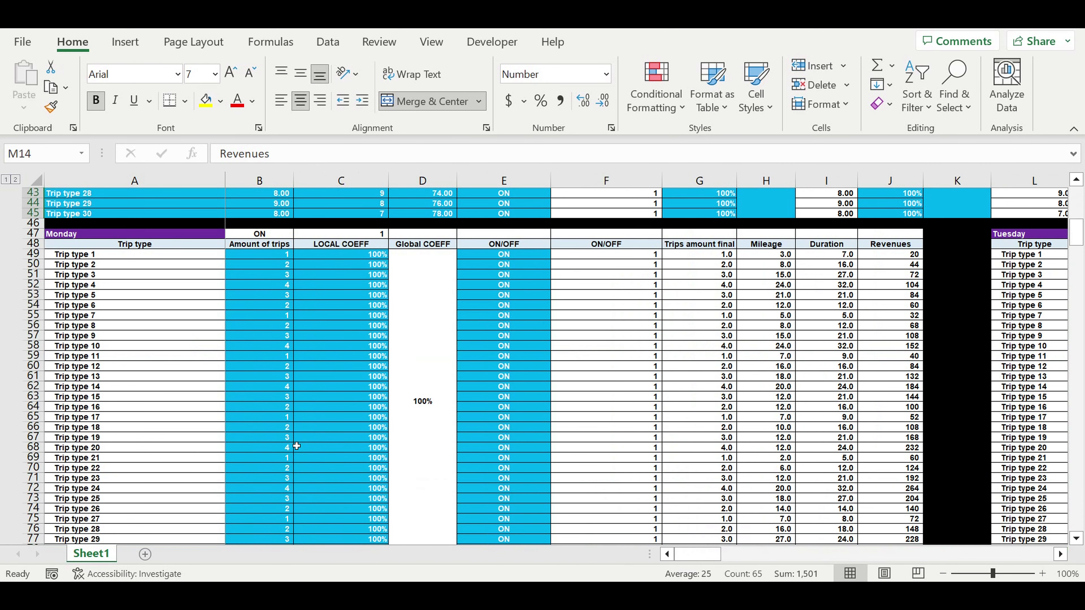
click(88, 236)
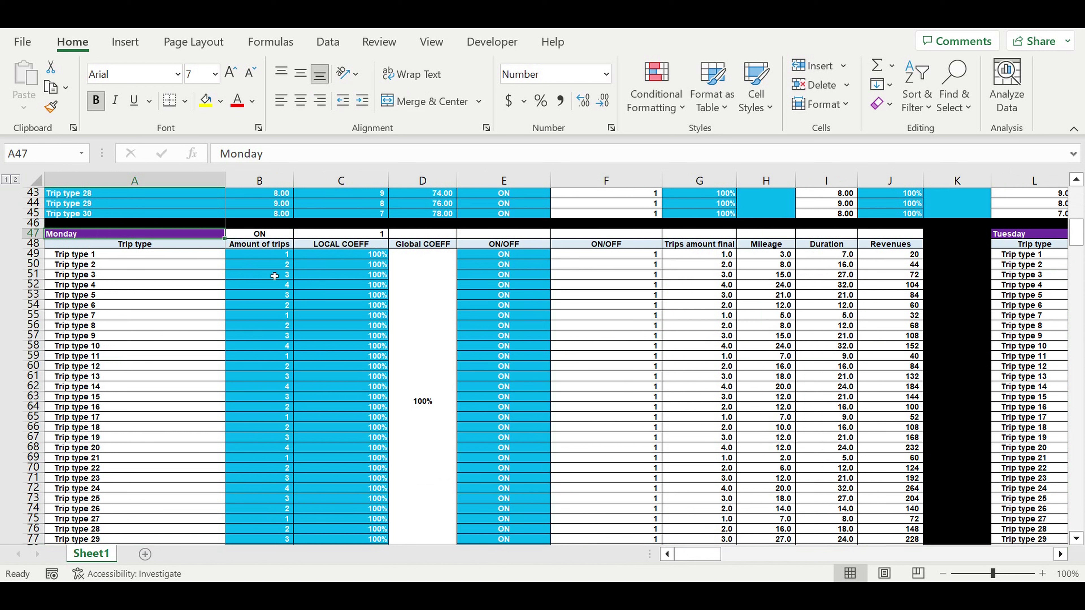
drag(271, 259, 278, 539)
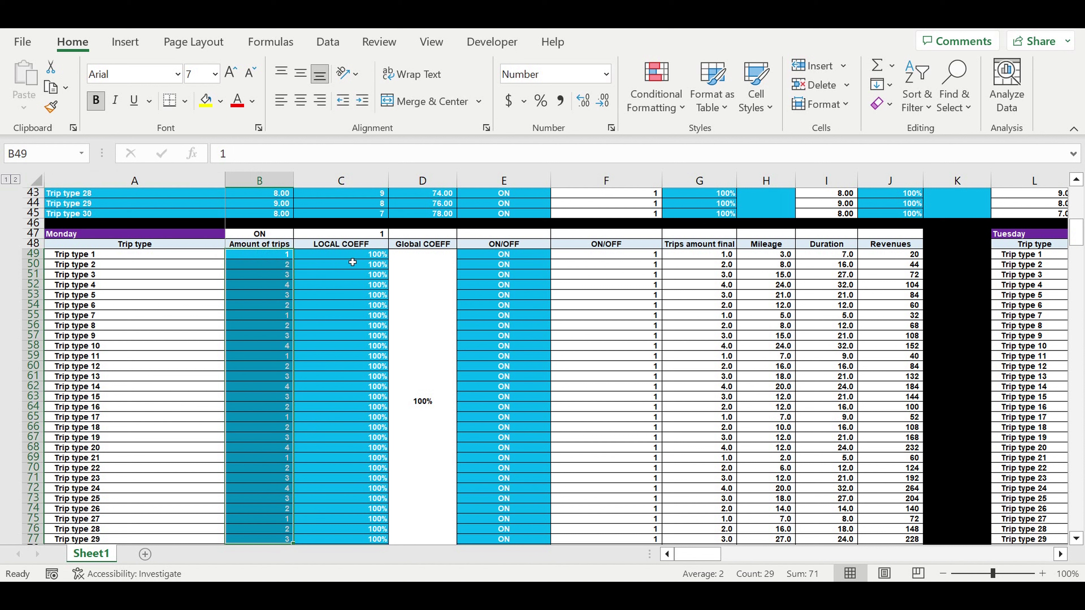
drag(362, 255, 363, 479)
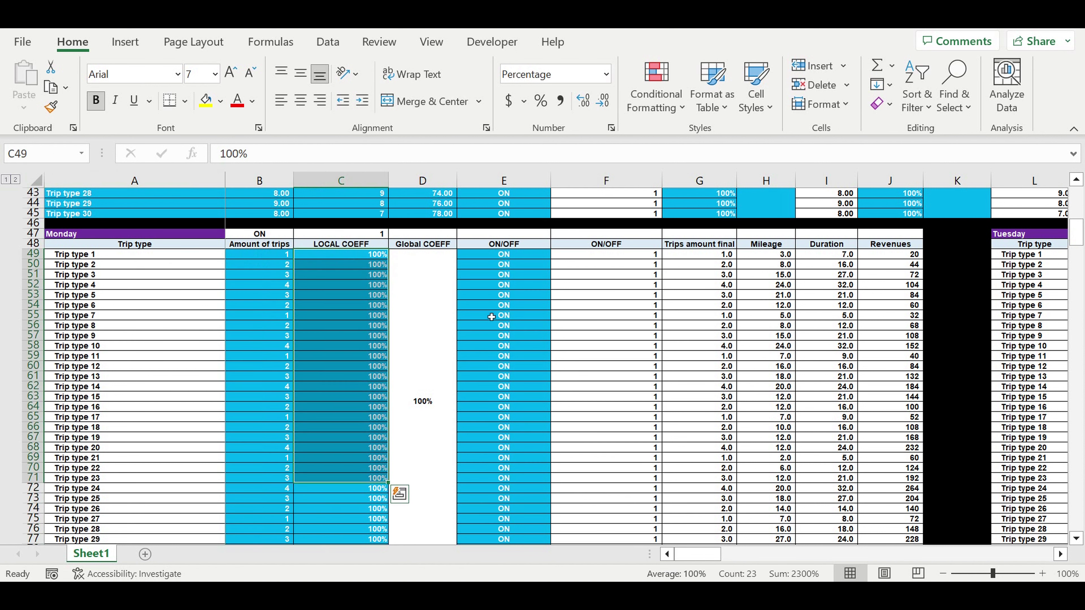
drag(517, 257, 510, 447)
drag(95, 275, 100, 468)
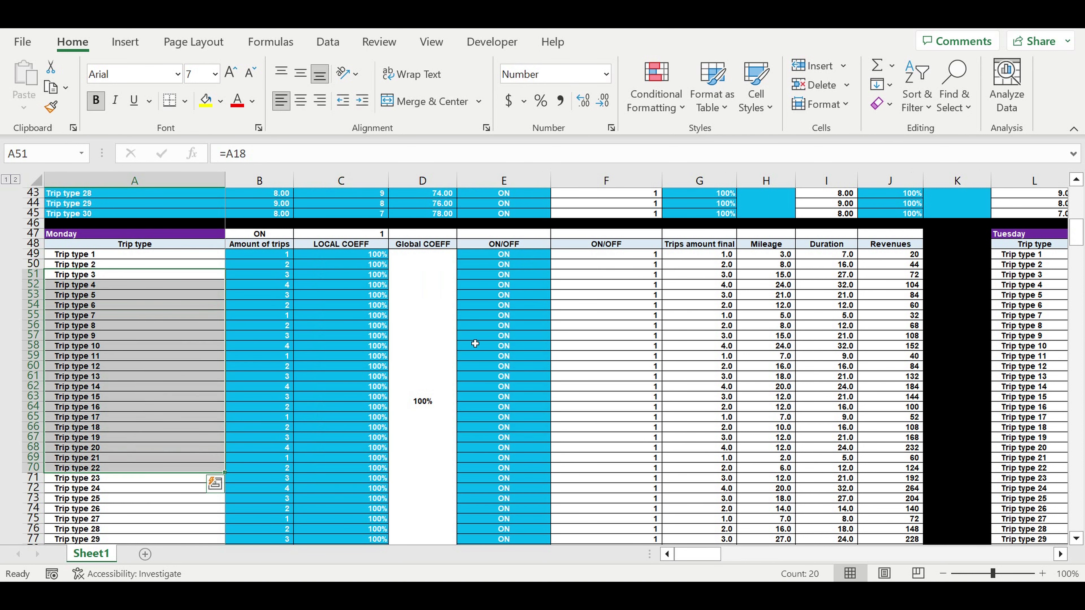
click(81, 239)
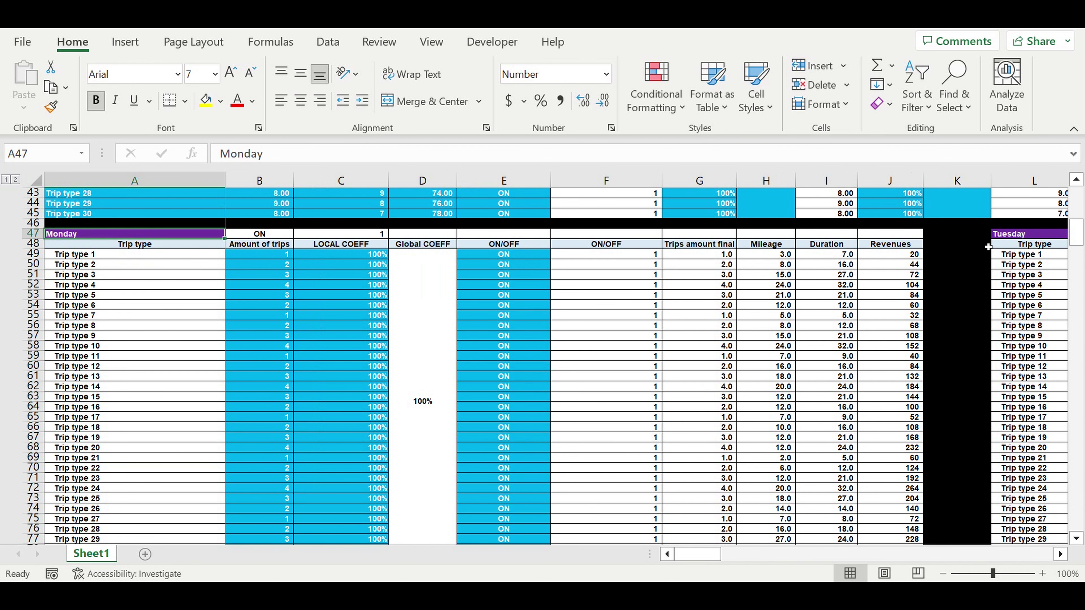
Look over the matching Tuesday and Wednesday trip blocks and return to the Monday block.
click(1023, 234)
click(1061, 554)
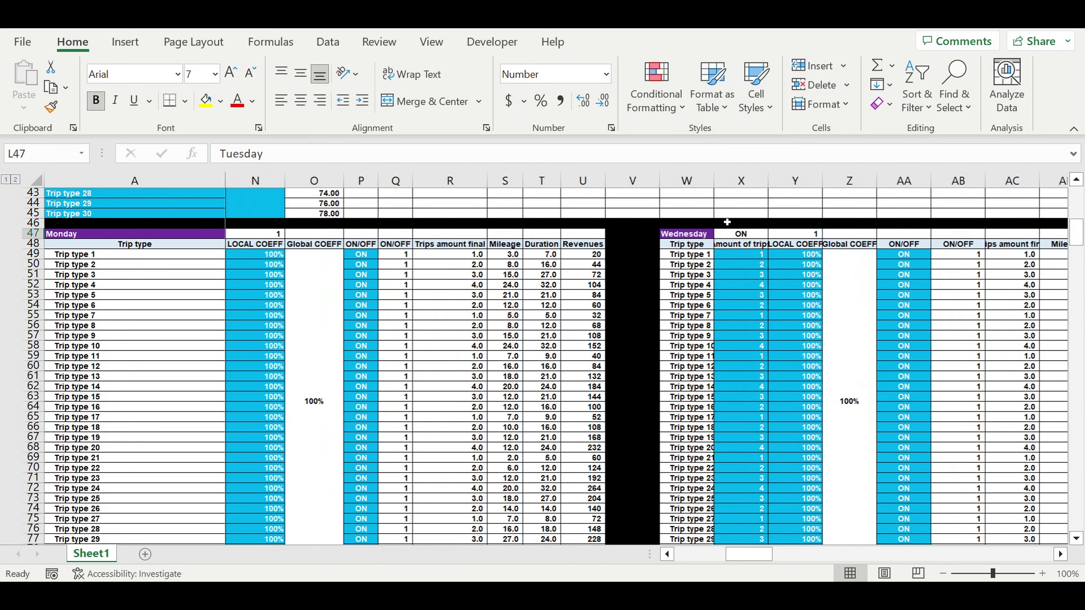
click(686, 234)
drag(752, 554, 696, 554)
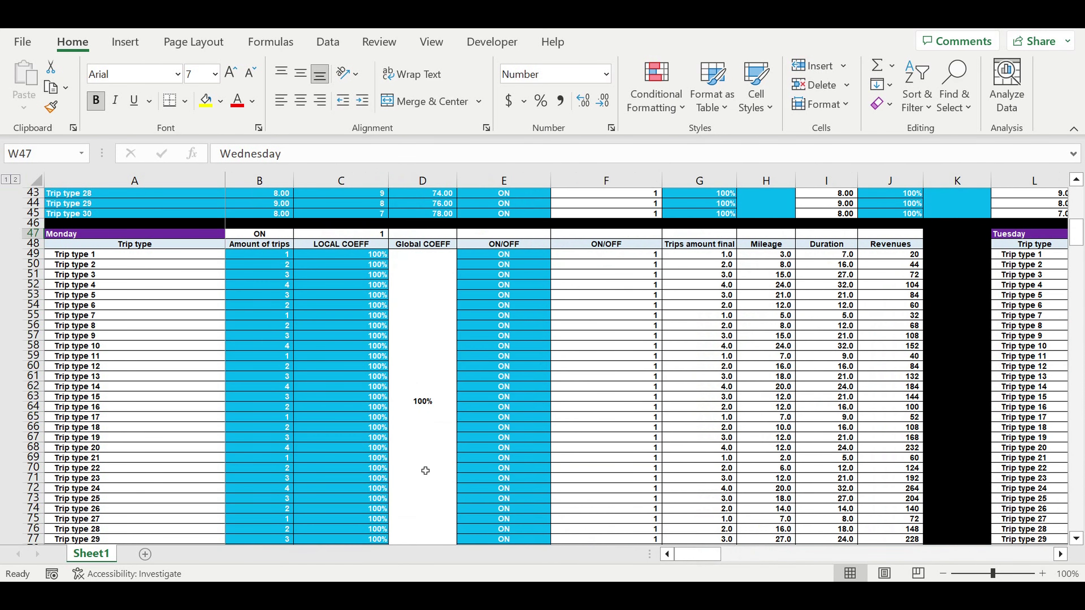
Examine the Revenues consolidation table's day switches, services coefficients, and Mileage MAX and Duration MAX limits for each weekday.
scroll(425, 470, down, 8)
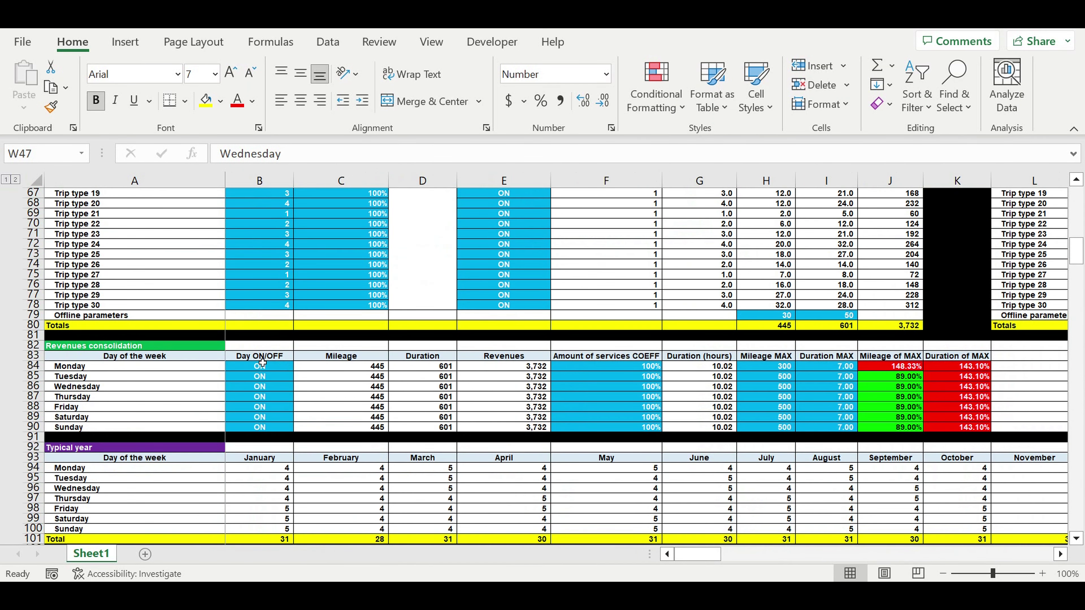
click(256, 368)
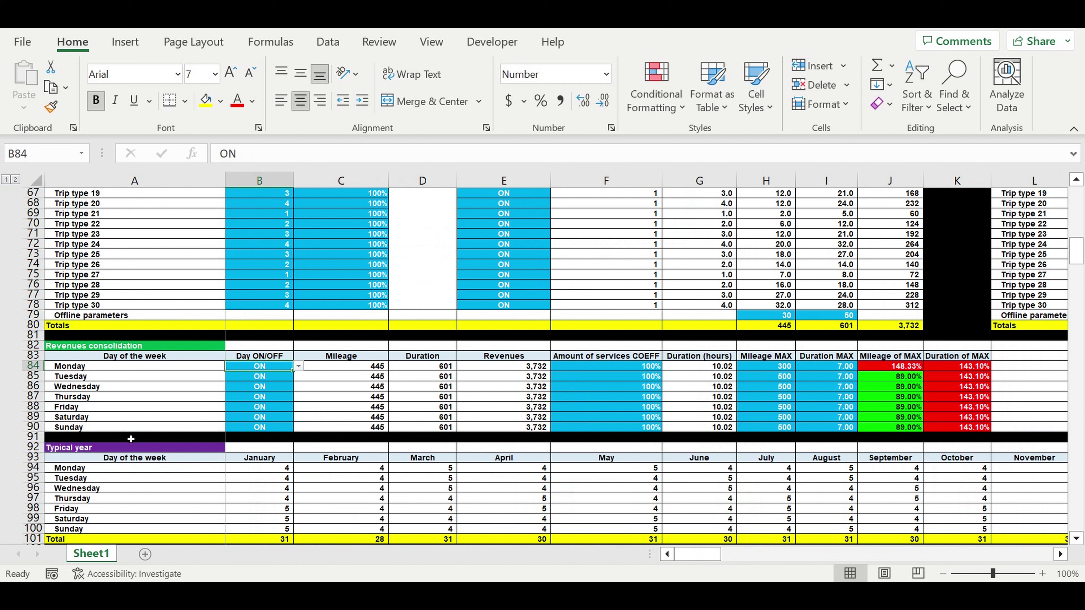
drag(82, 418, 80, 431)
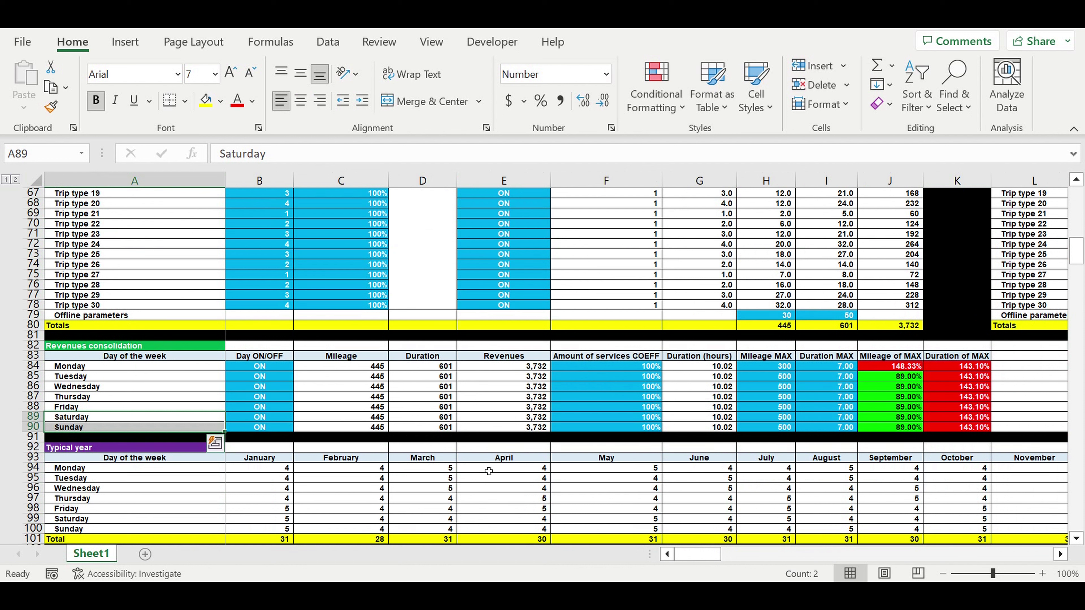
drag(626, 368, 626, 432)
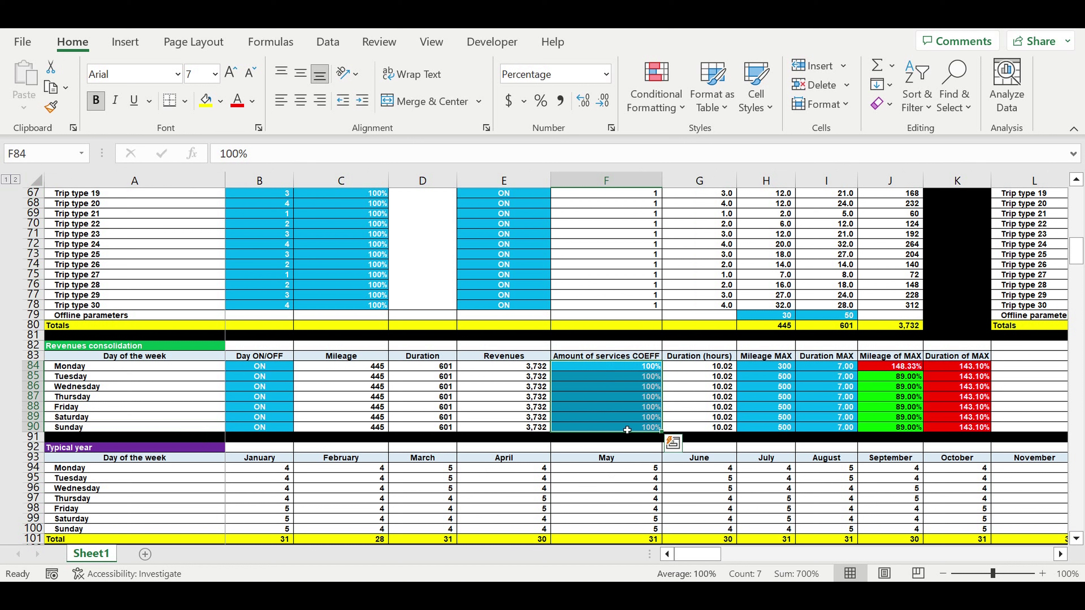
drag(70, 366, 79, 429)
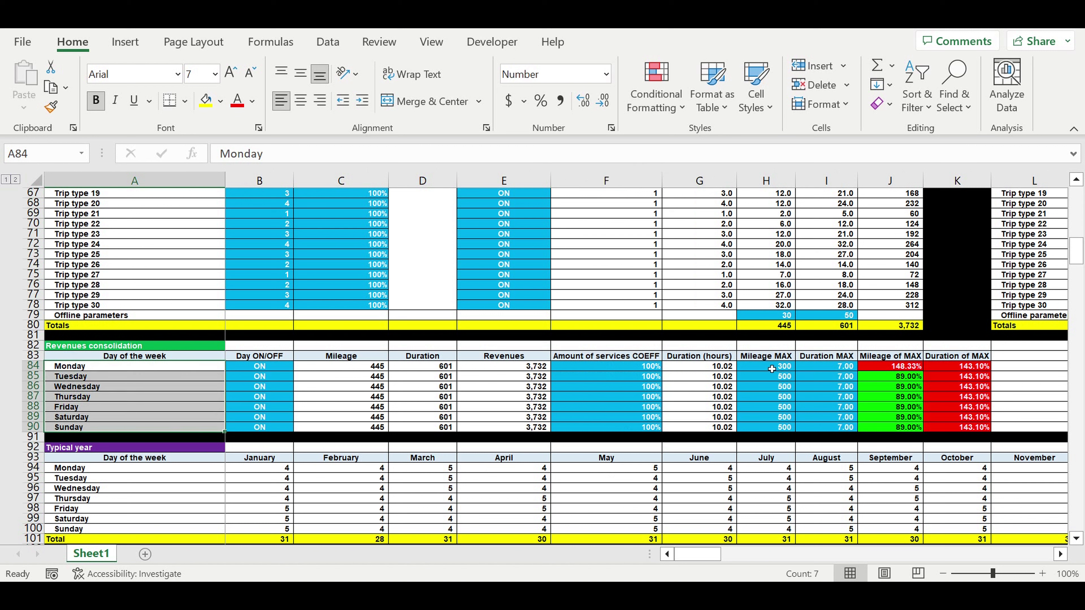
drag(771, 368, 813, 430)
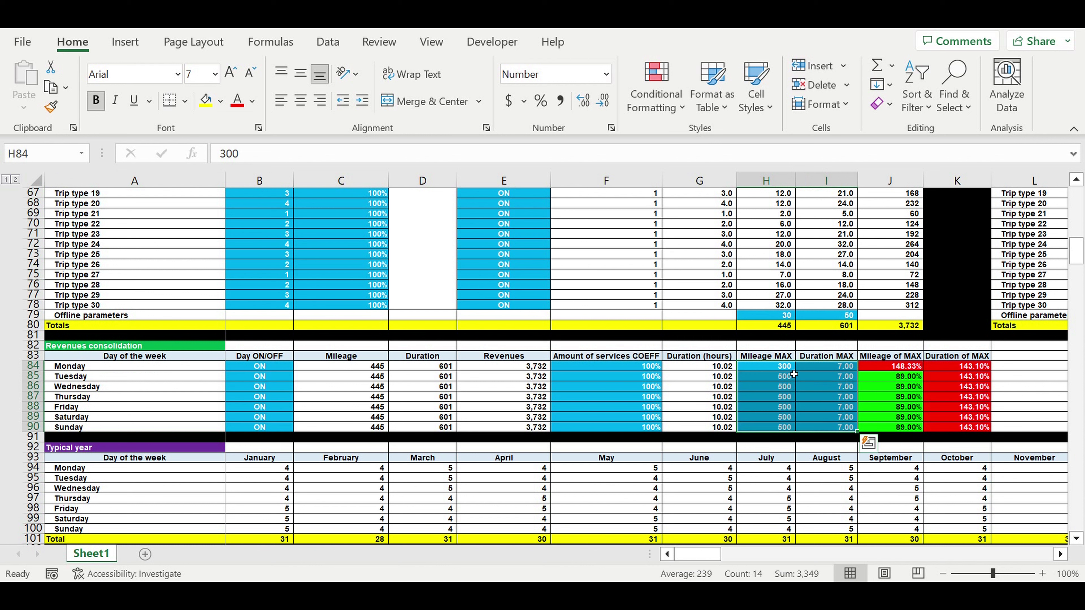
click(770, 368)
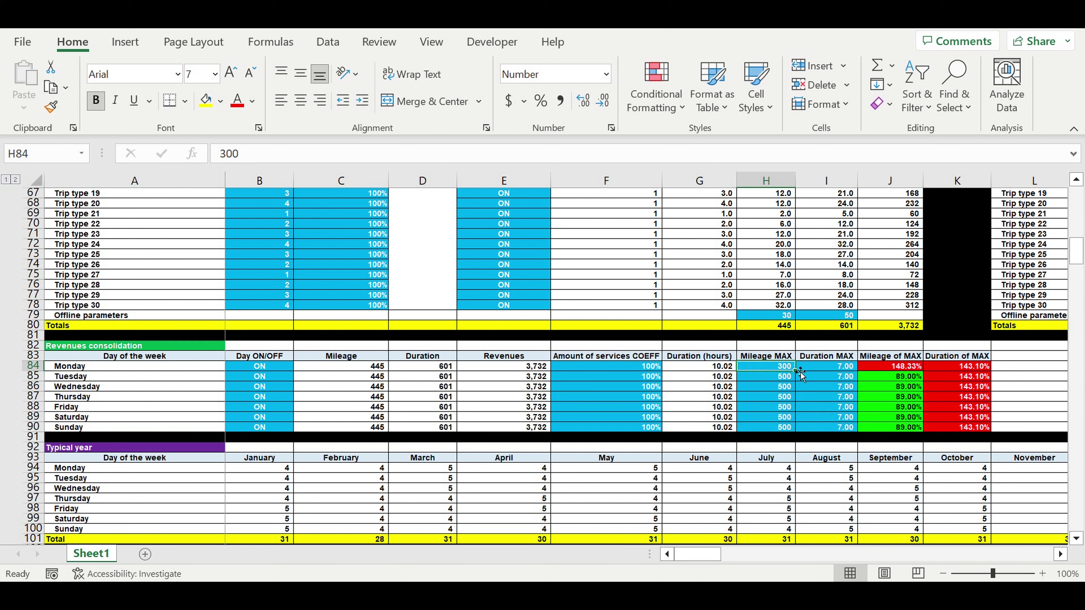
click(828, 370)
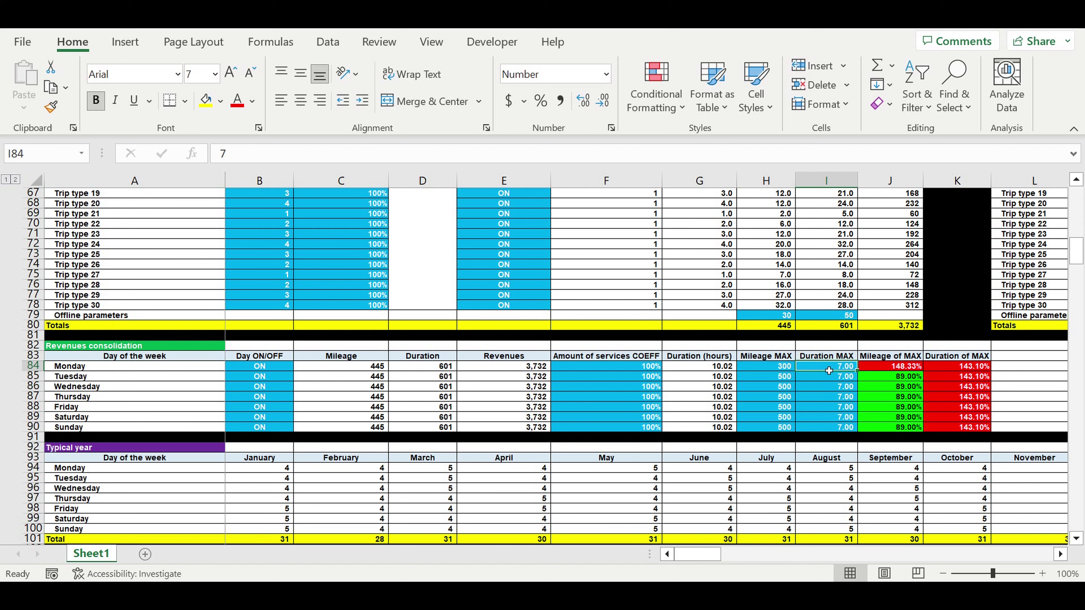
click(829, 409)
click(590, 386)
Choose 2023 as the operating activity start year and check the available start months without changing the month.
scroll(536, 386, down, 4)
scroll(536, 386, down, 10)
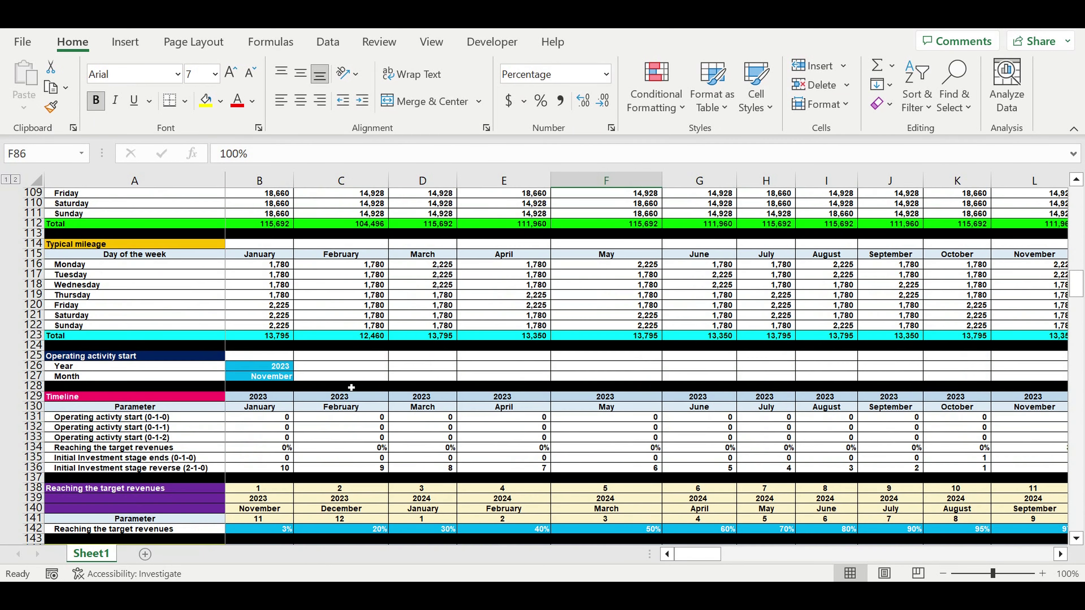
click(269, 368)
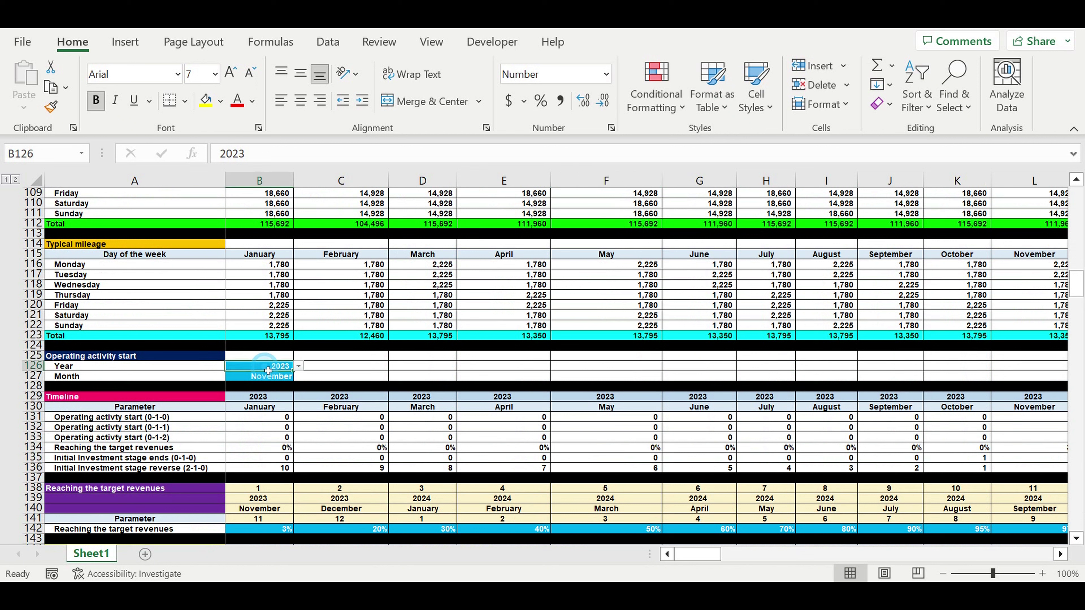
click(299, 367)
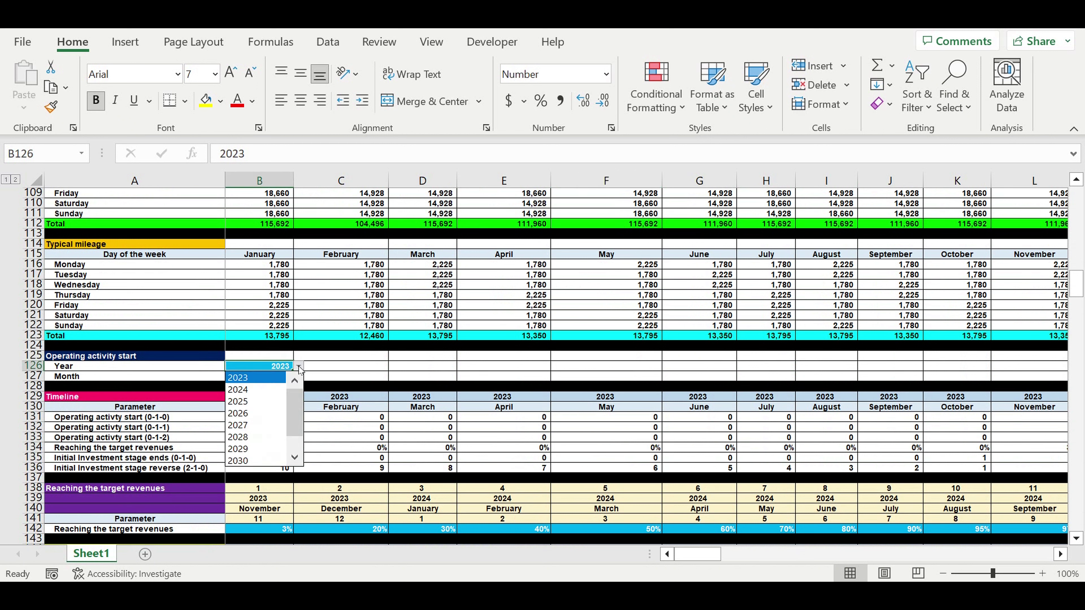
click(269, 379)
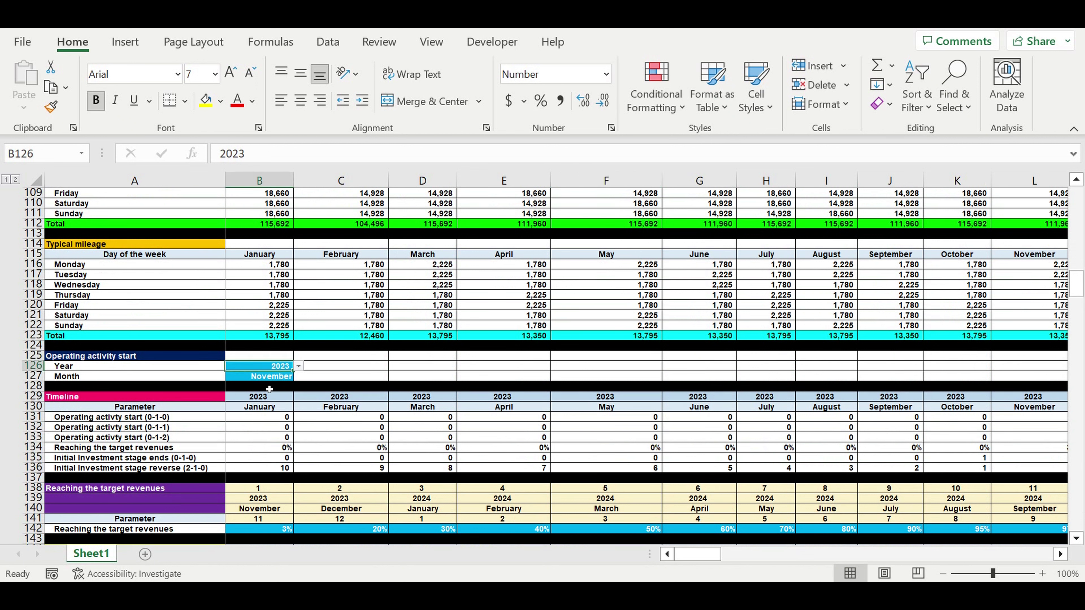
click(269, 380)
click(298, 376)
key(Escape)
Examine the monthly percentages in the Reaching the target revenues row and the start year and month in its first column.
scroll(388, 391, down, 6)
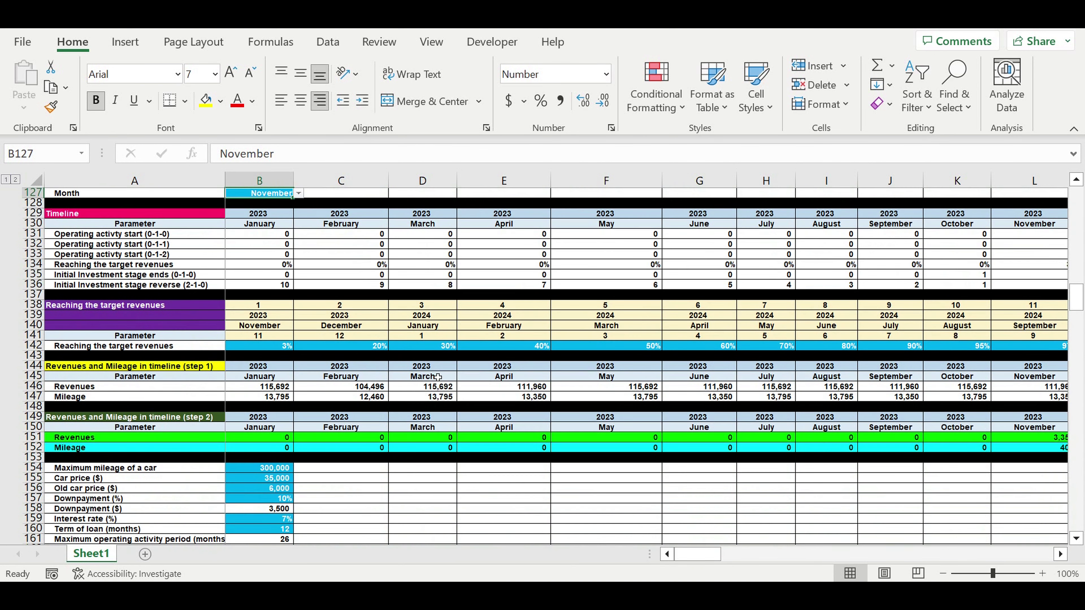
drag(274, 346, 1033, 348)
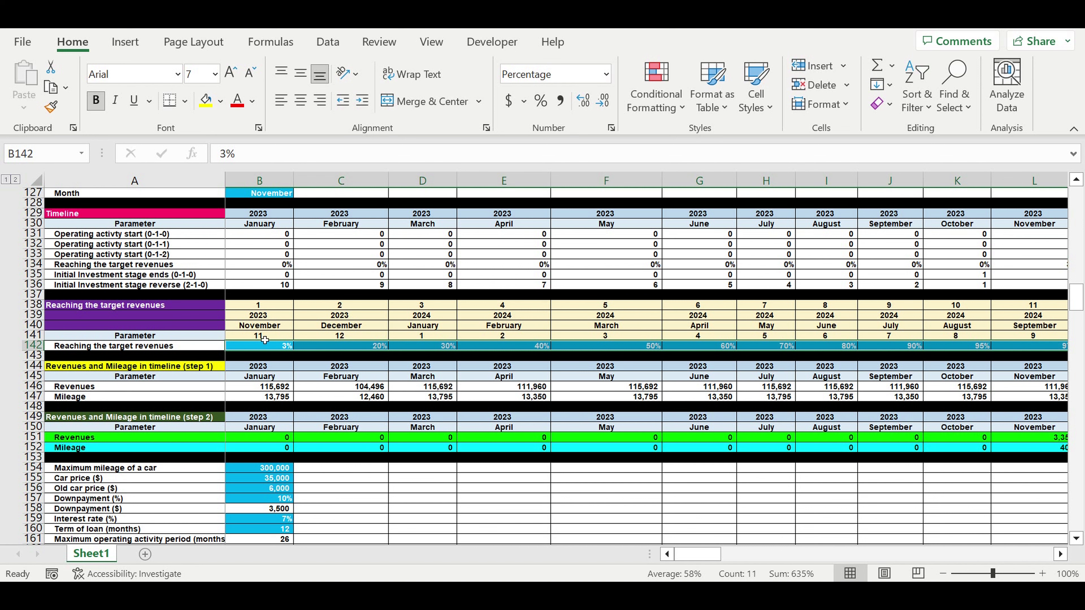
drag(259, 315, 259, 336)
key(ctrl+v)
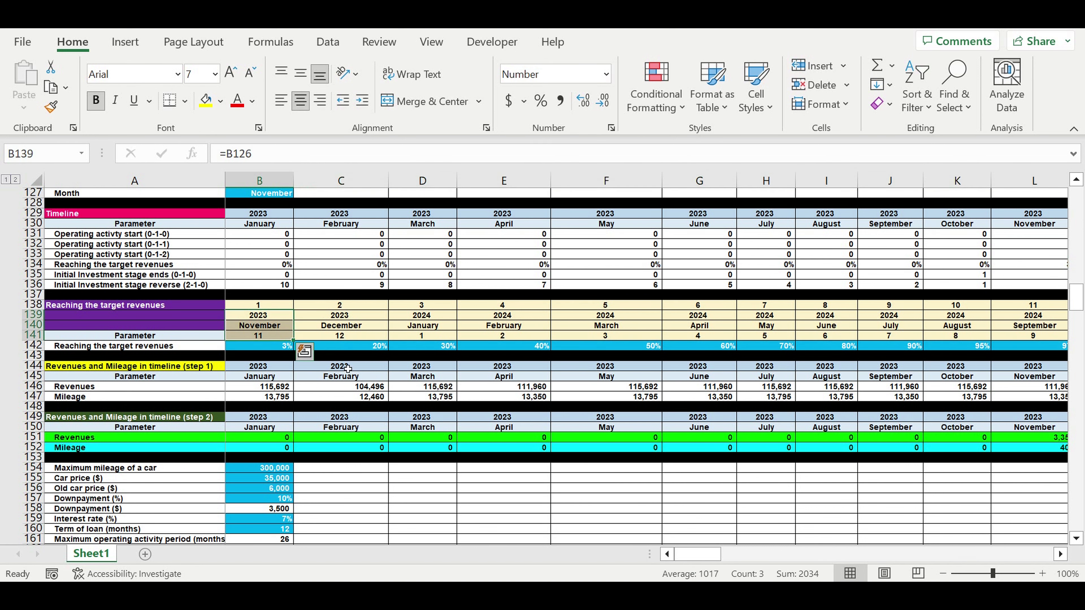
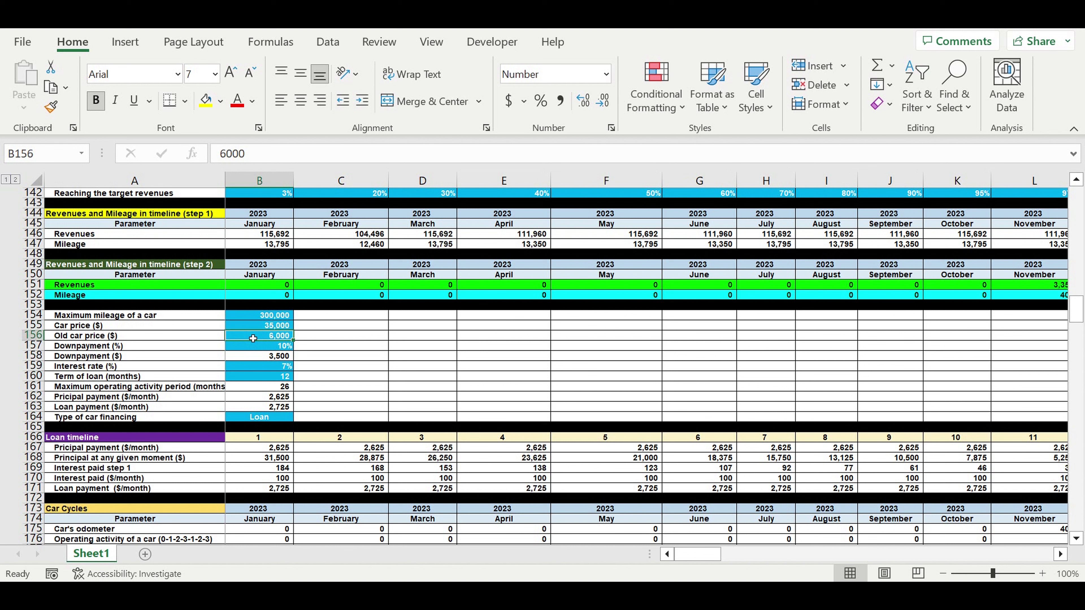
Review the car financing inputs for downpayment percentage, interest rate and term of loan.
click(258, 347)
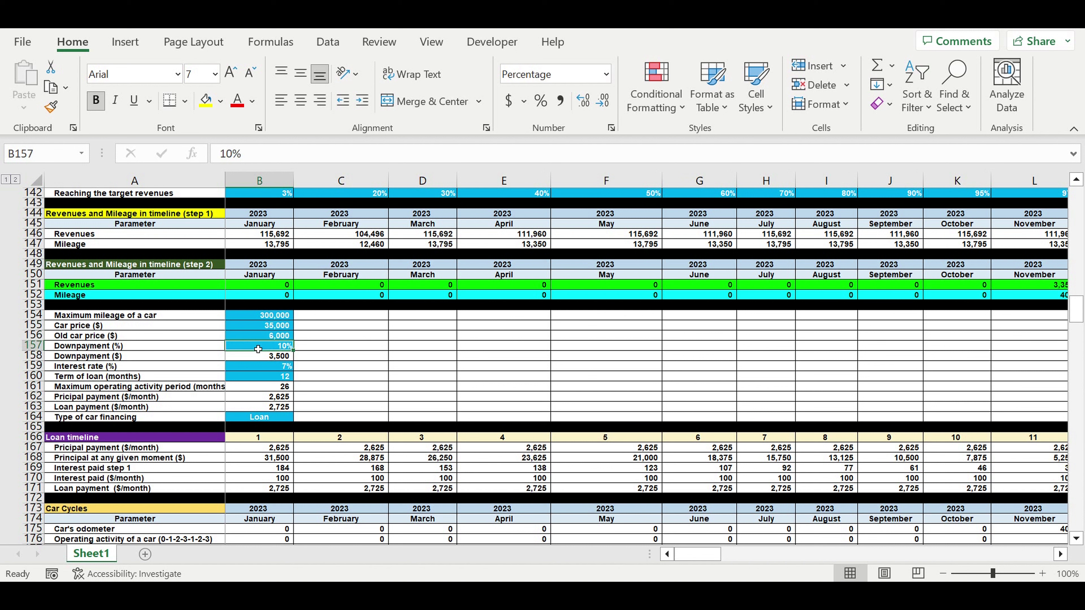
click(264, 367)
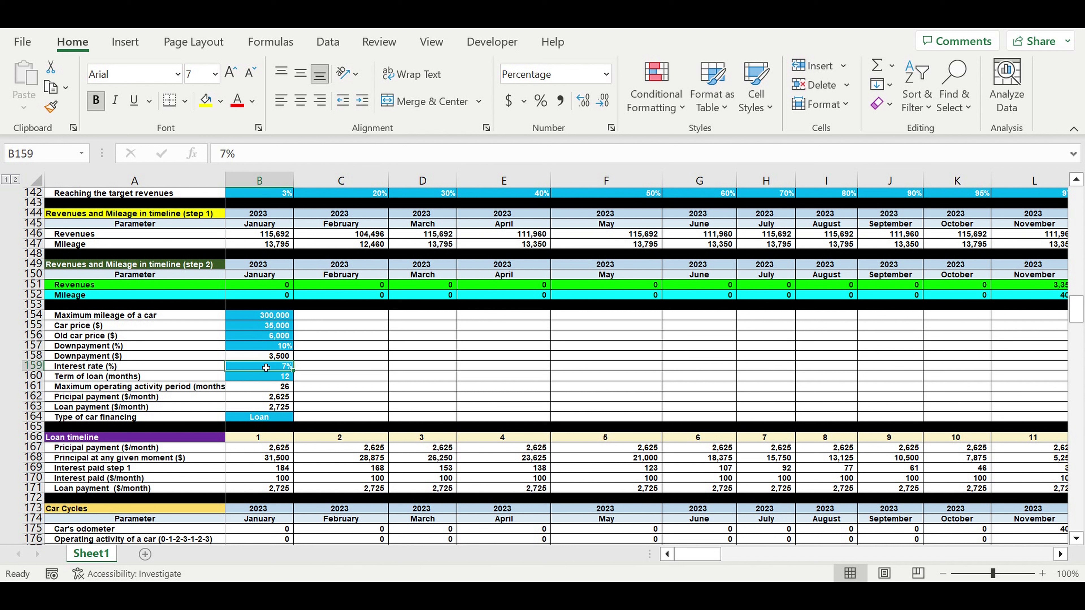
click(265, 379)
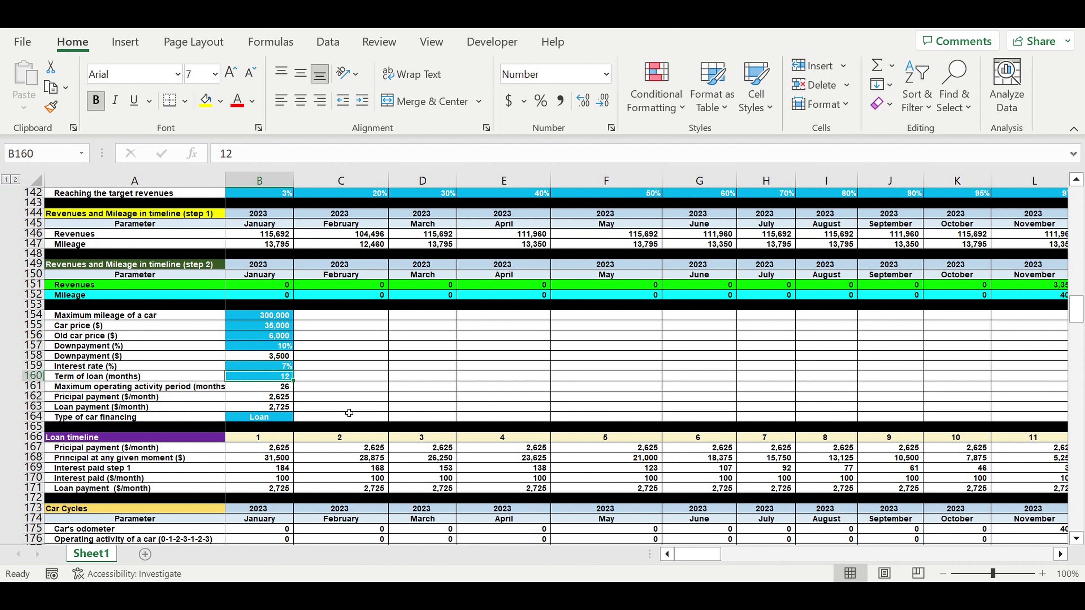
Check the available options for the type of car financing without changing the selection.
click(261, 418)
click(298, 416)
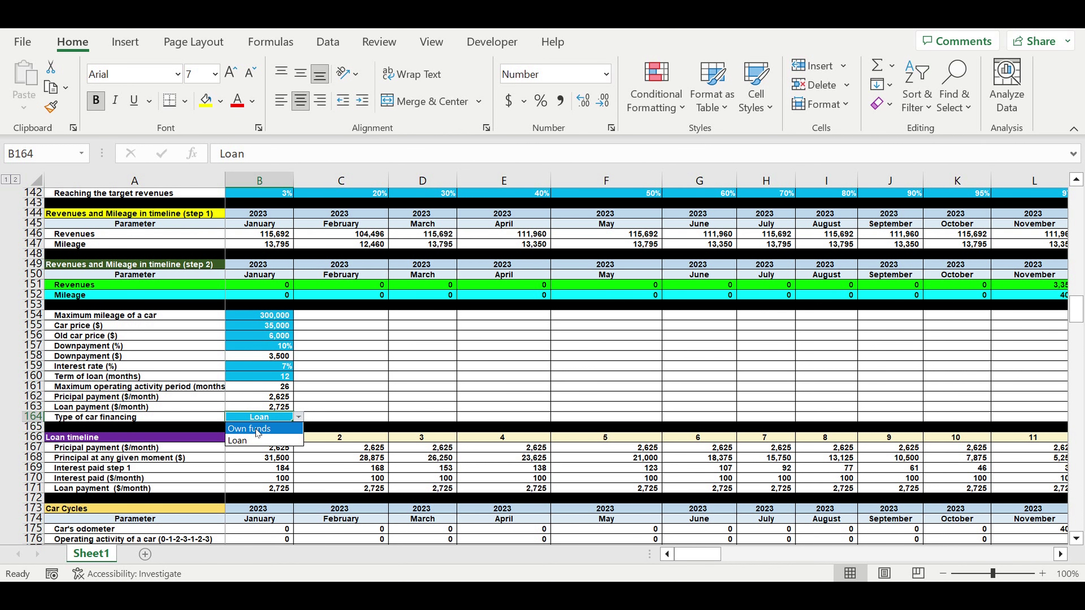
key(Escape)
Examine the mileage intervals and the $/service costs in the Periodic dealership maintenance table.
scroll(341, 453, down, 11)
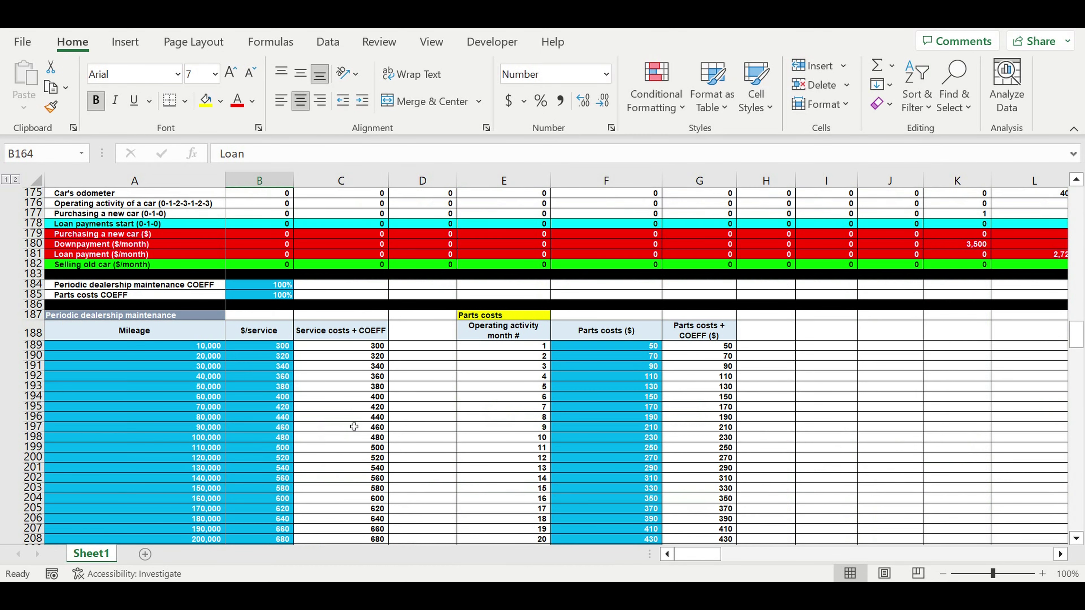
scroll(354, 426, down, 2)
scroll(354, 427, up, 2)
drag(186, 346, 178, 515)
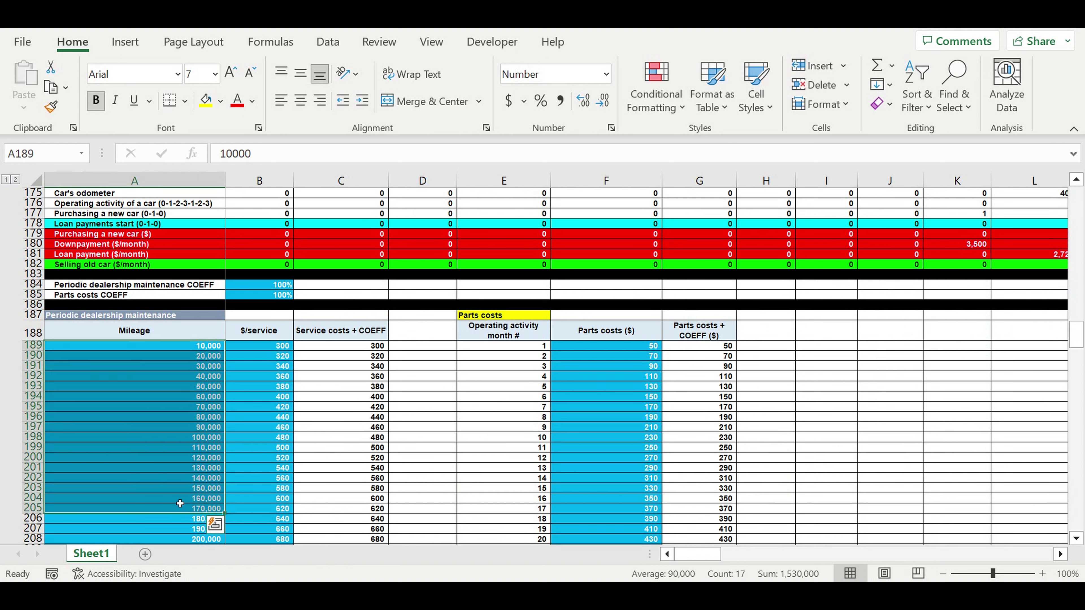
drag(263, 348, 275, 469)
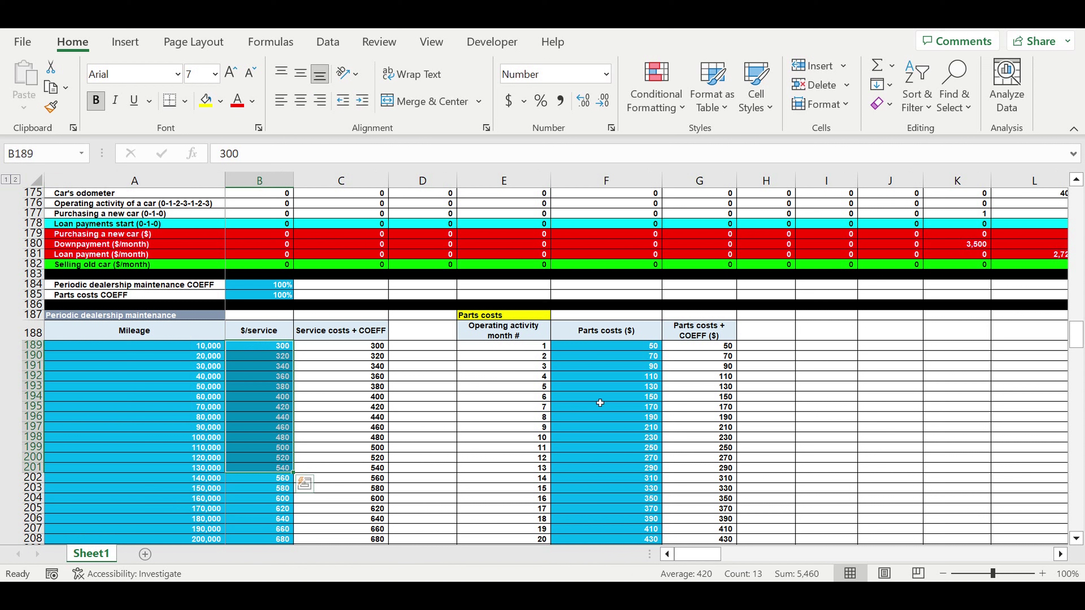
Examine the operating activity months and their dollar amounts in the Parts costs table.
click(625, 388)
drag(520, 350, 531, 527)
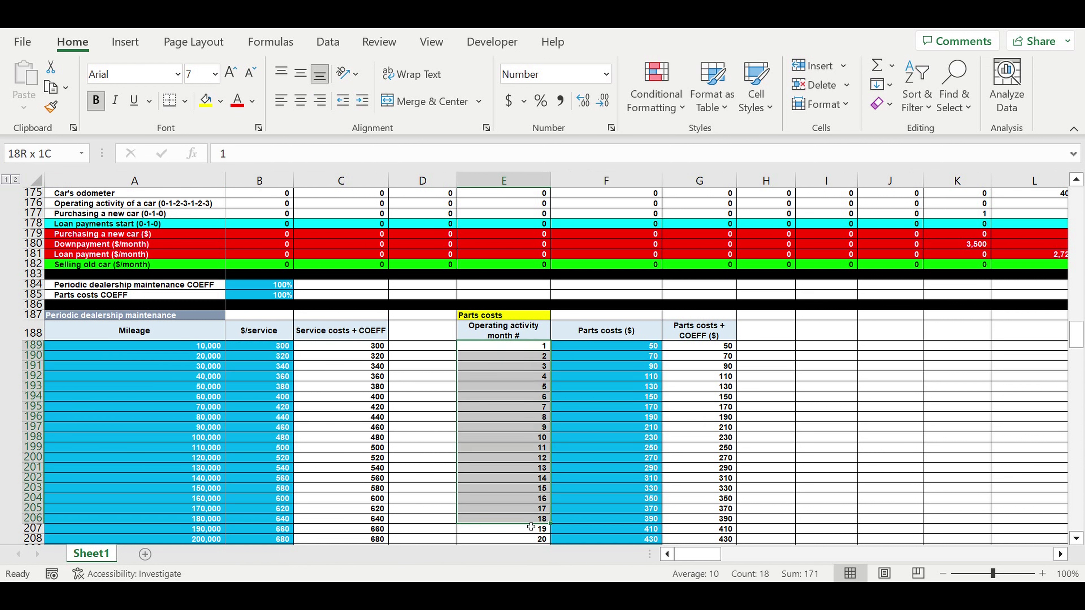
drag(645, 347, 634, 488)
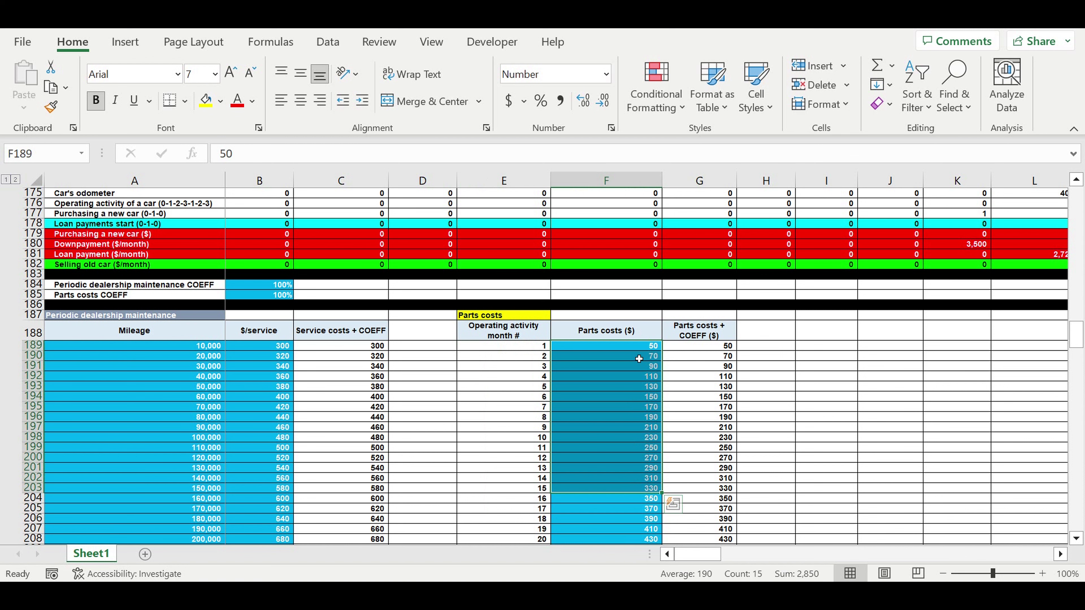
drag(638, 346, 638, 468)
drag(688, 554, 687, 554)
Enter the section title "Primary investment plan" in A790, below the last table of the sheet.
scroll(516, 443, down, 20)
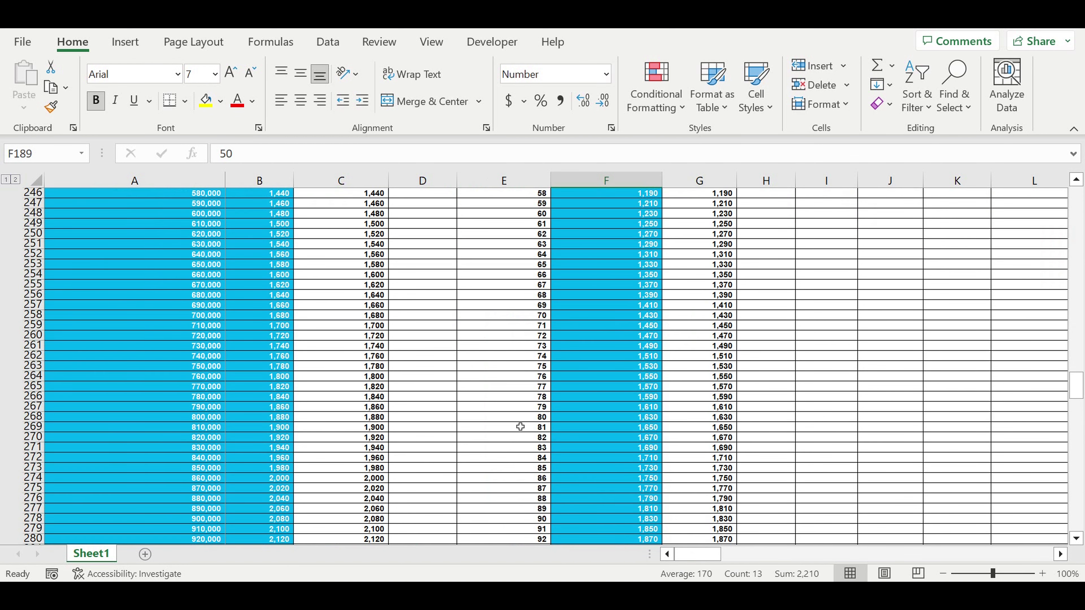
scroll(520, 426, down, 20)
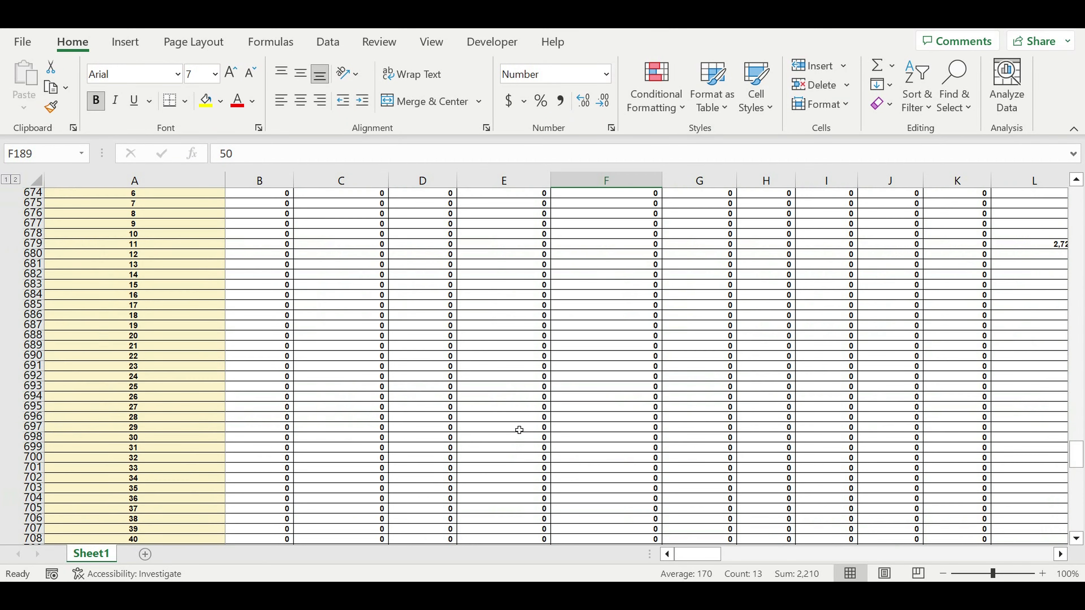
scroll(520, 430, down, 20)
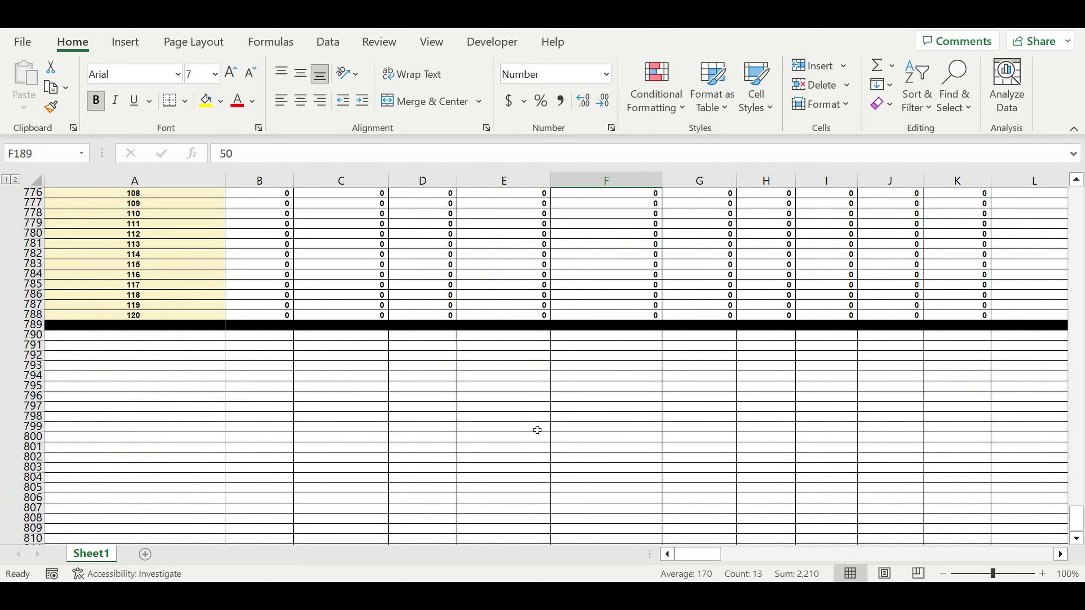
click(181, 339)
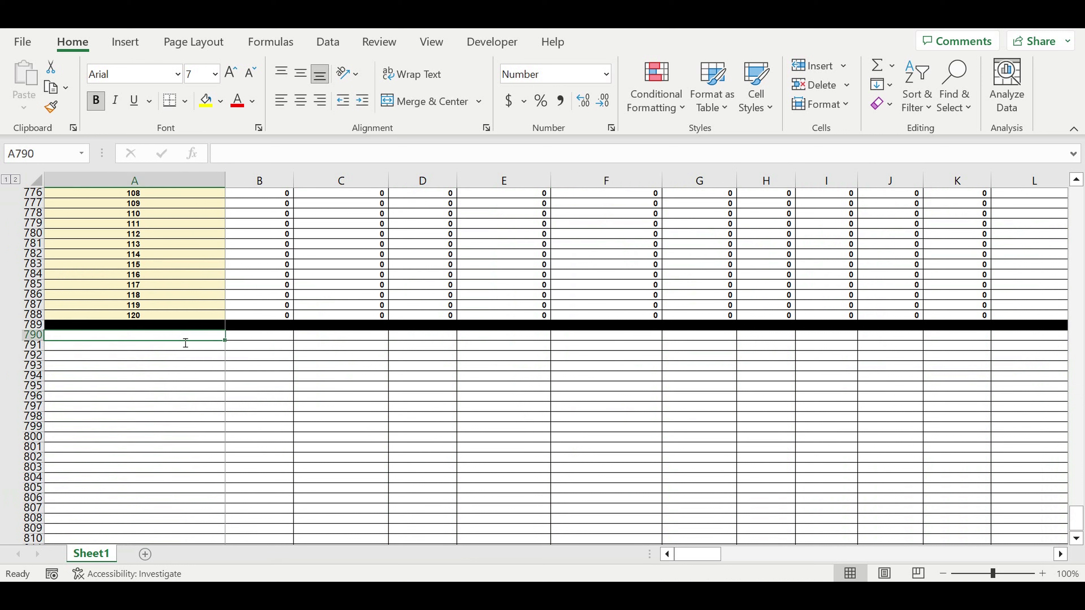
text(Primary investment plan)
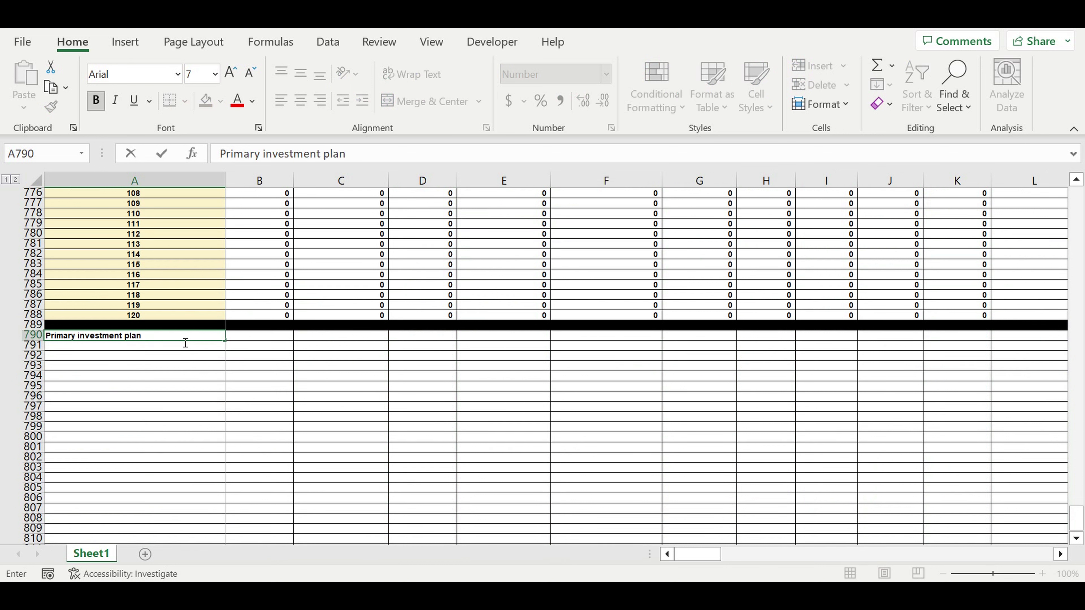
key(Return)
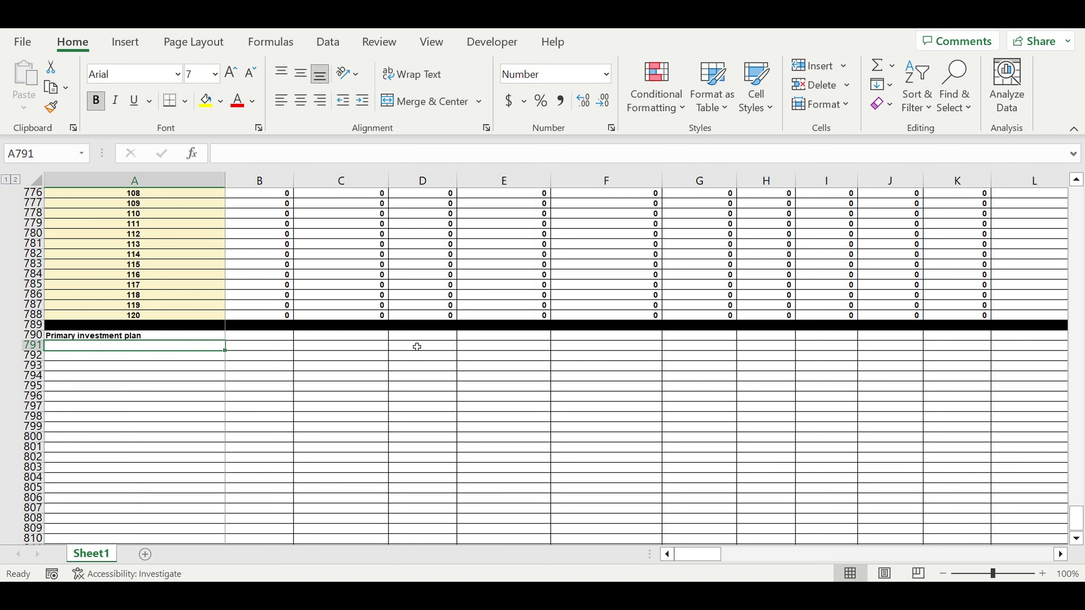
Build a reverse month count in row 791 with 1 in D791 and =D791+1 in C791, extended to B791.
click(429, 350)
text(1)
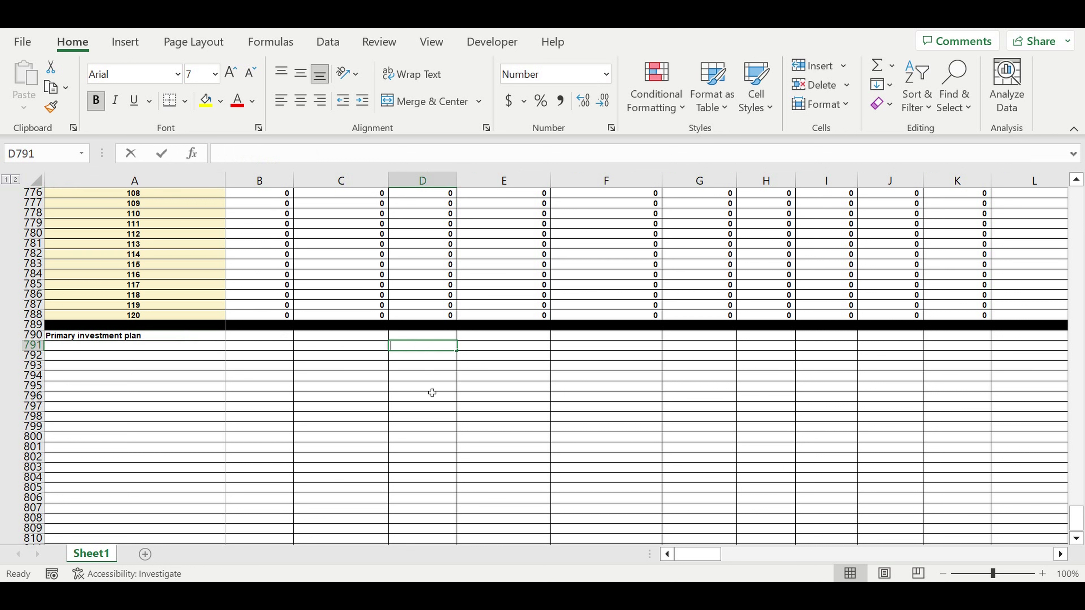
key(Return)
click(355, 346)
text(=)
click(429, 350)
text(+1)
key(Return)
click(365, 346)
drag(393, 356, 241, 354)
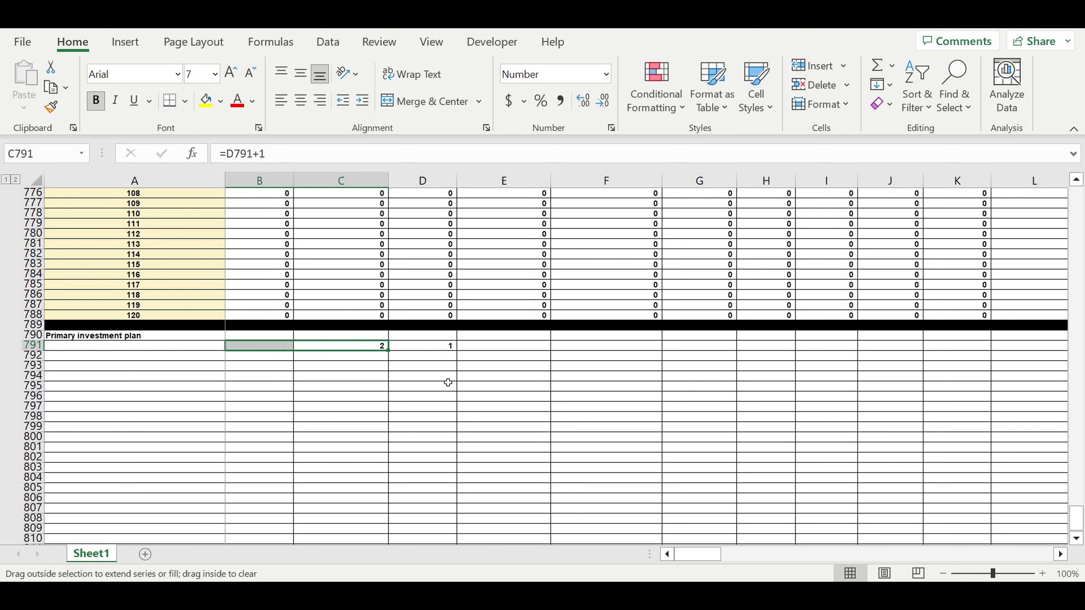
click(500, 397)
Link E792 to the operating activity start year with =B126 and fill the formula down to E793 for the month.
click(495, 357)
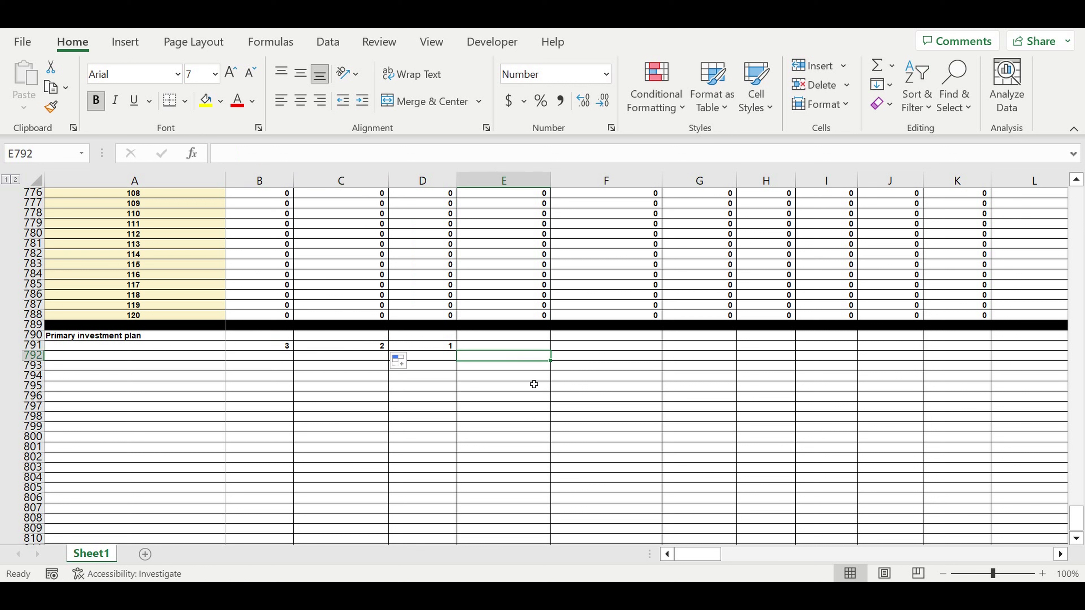
text(=)
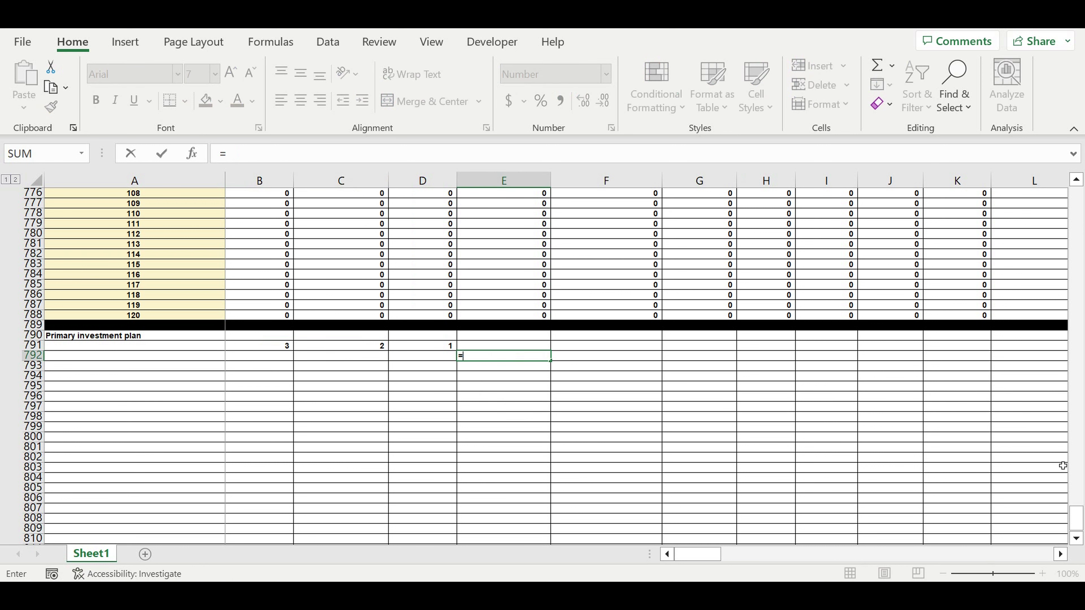
drag(1075, 517, 1076, 201)
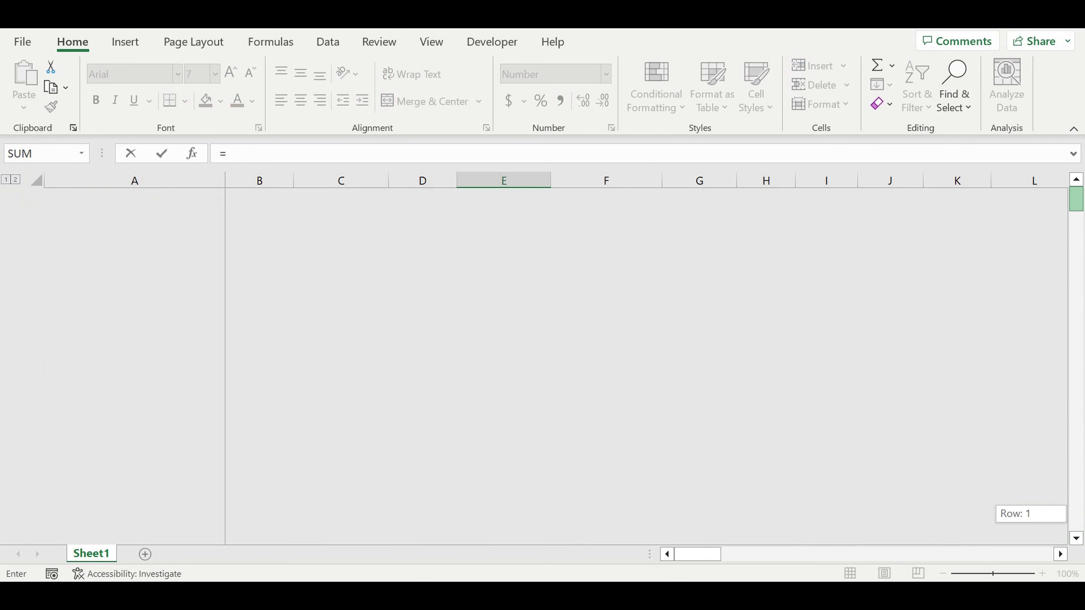
scroll(381, 334, down, 14)
scroll(381, 333, down, 17)
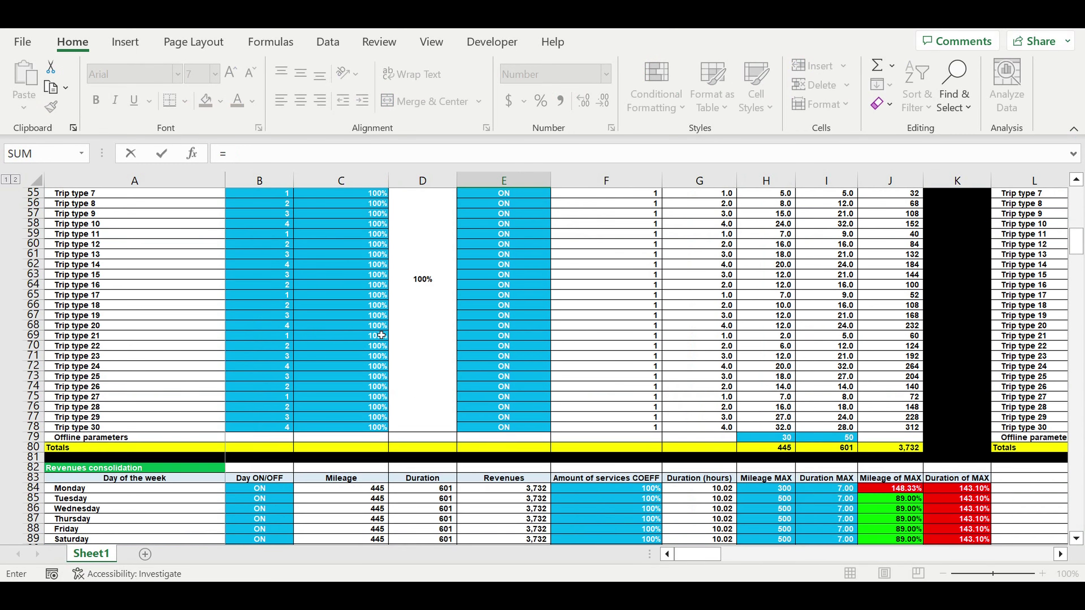
scroll(374, 340, down, 5)
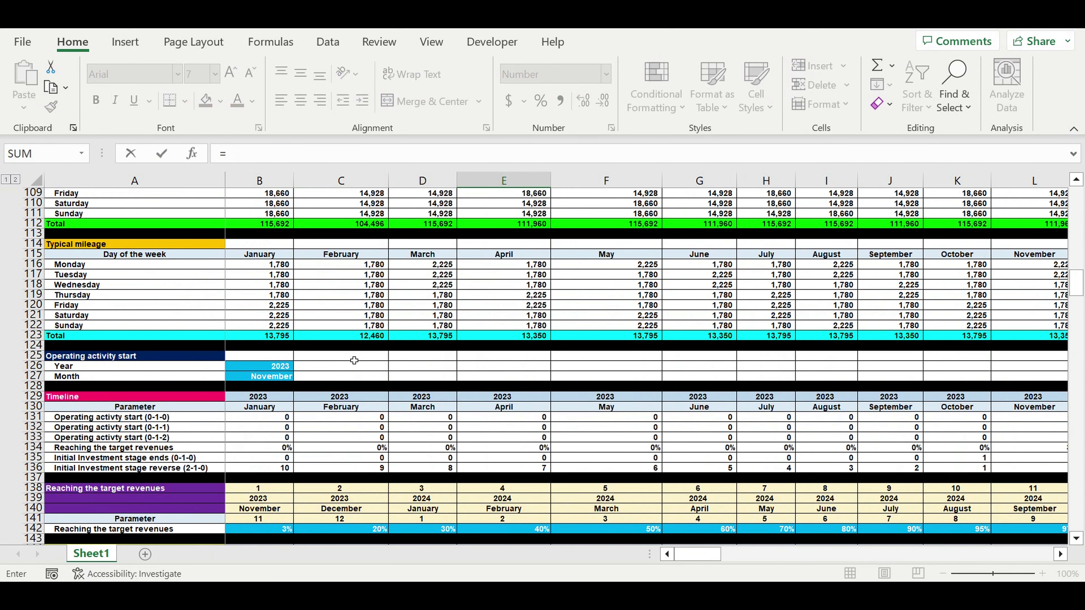
click(266, 369)
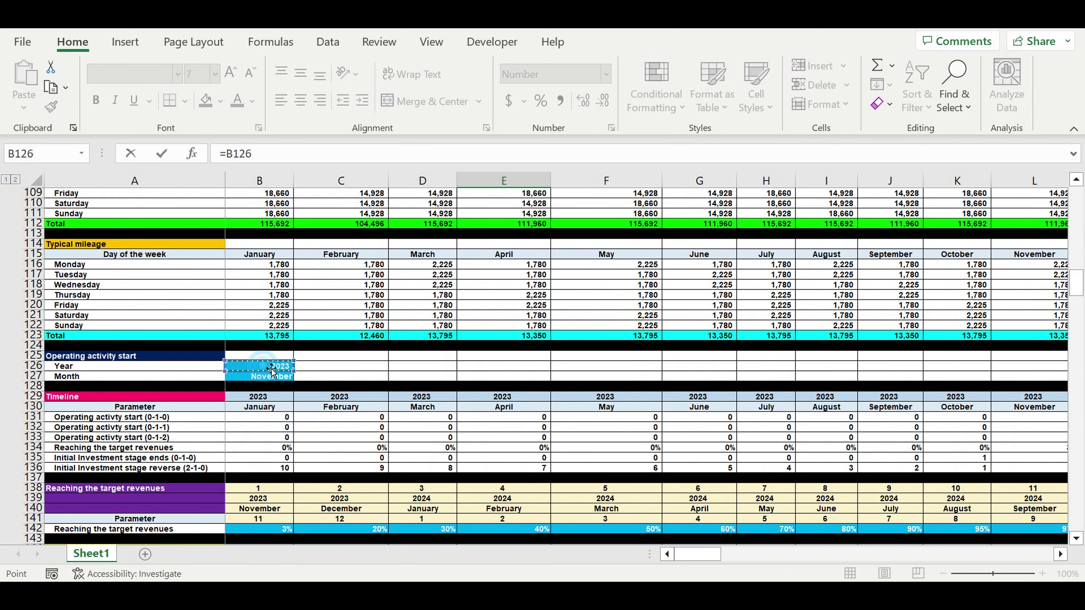
key(Return)
scroll(640, 431, down, 4)
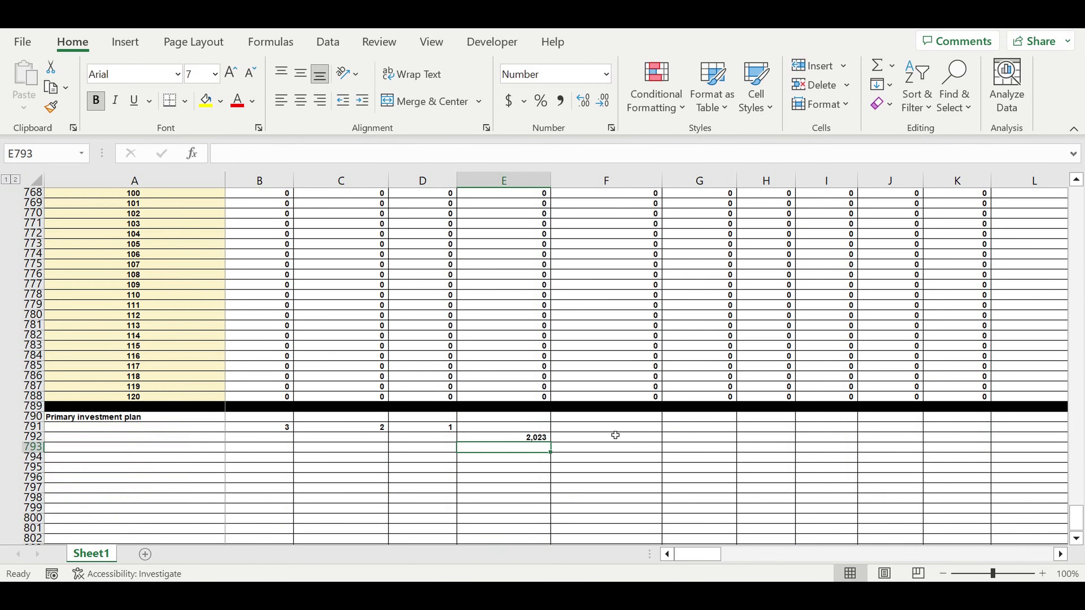
click(526, 408)
drag(551, 413, 555, 422)
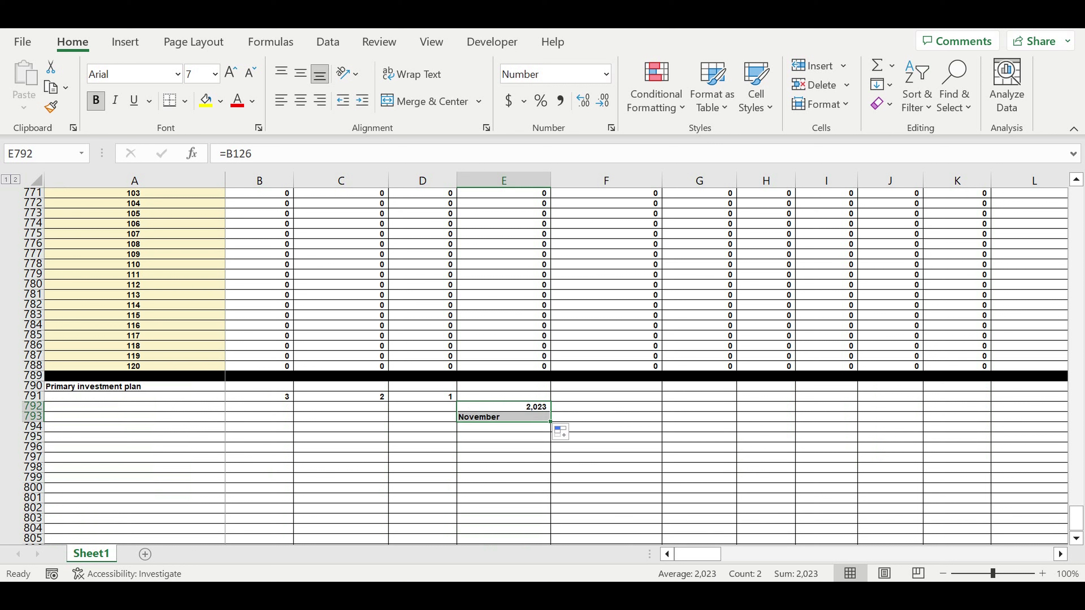
Format row 792 as numbers without the 1000 separator and center its contents.
click(39, 413)
right_click(39, 414)
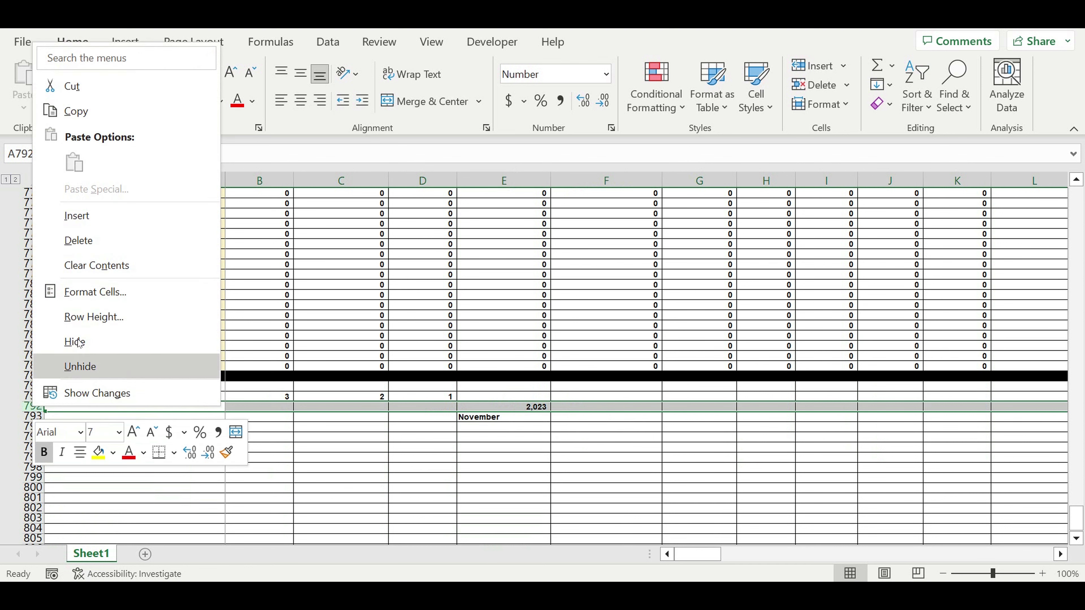
click(81, 291)
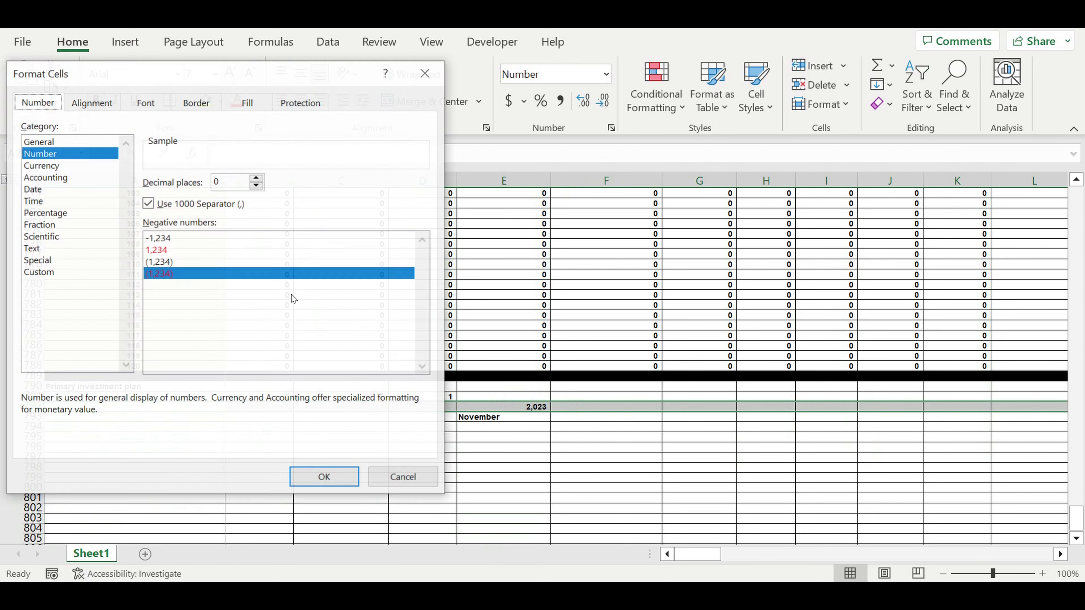
click(148, 203)
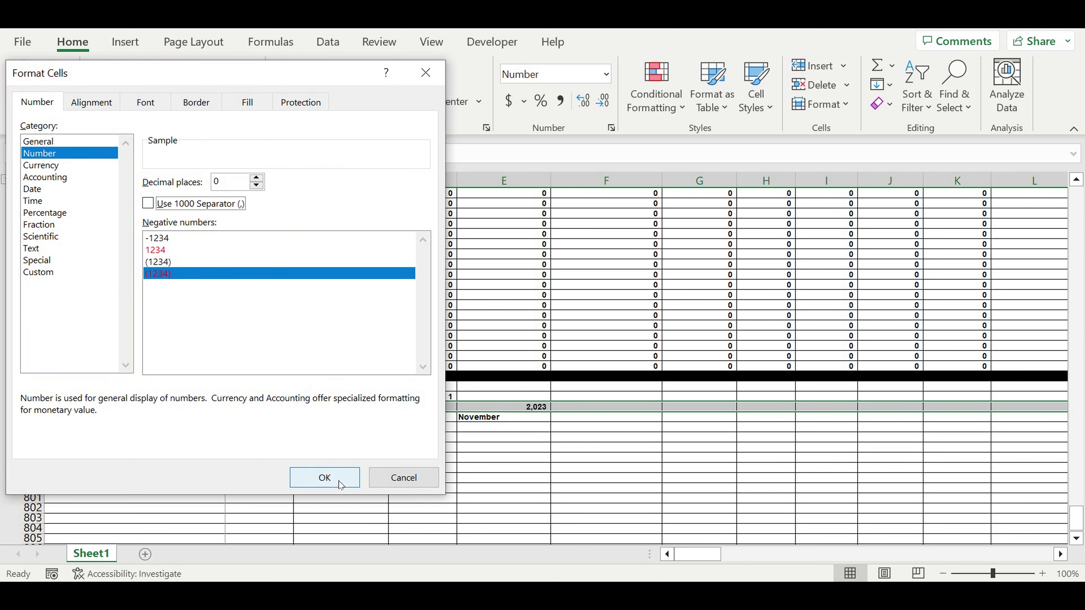
click(348, 478)
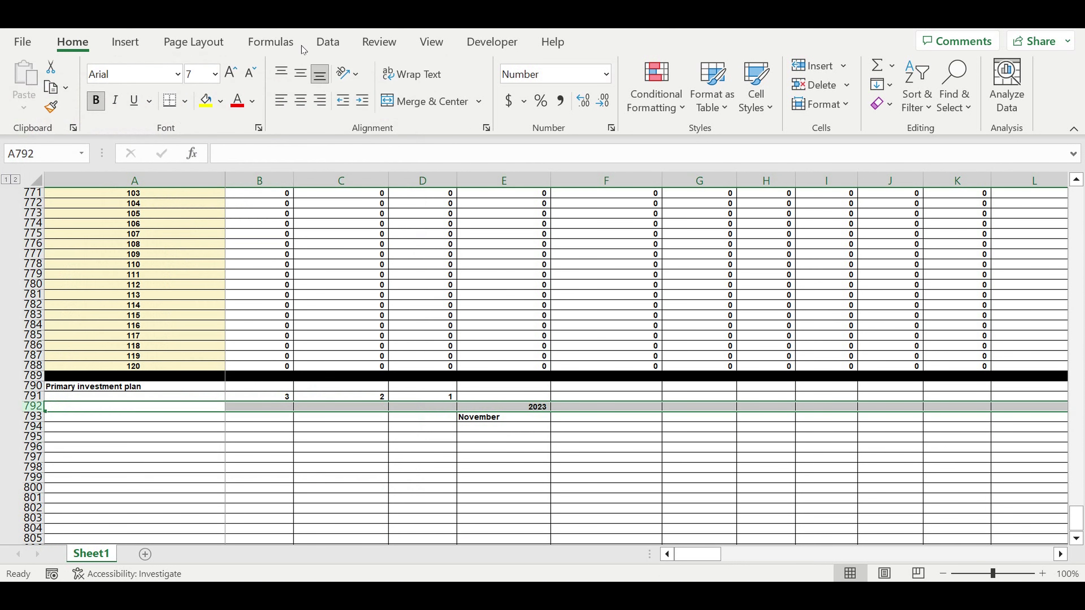
click(301, 100)
click(493, 476)
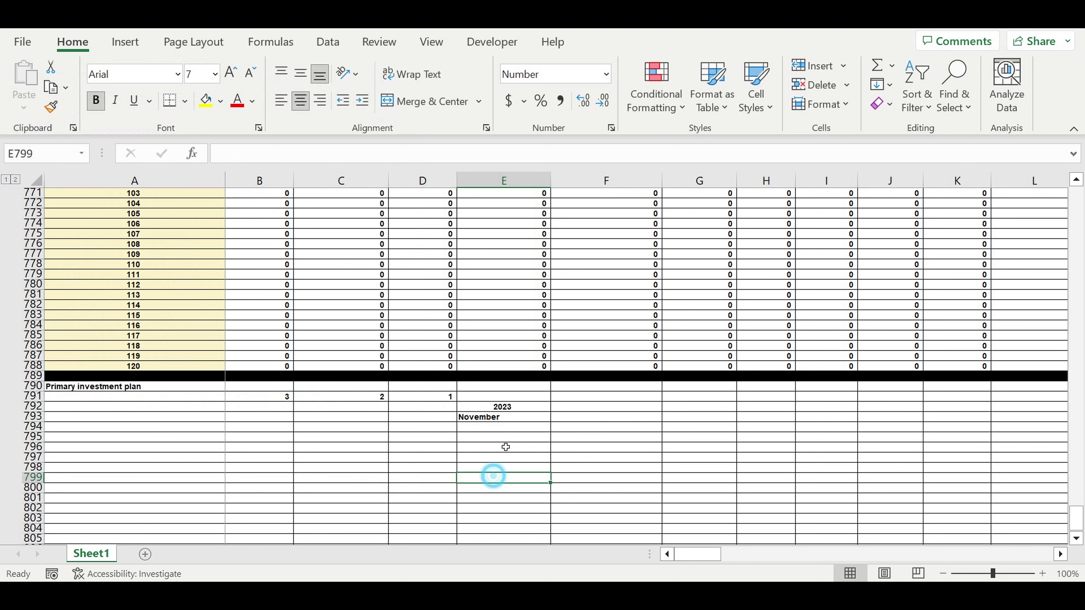
Convert the start month in E793 to its month number in E794 with =VLOOKUP(E793,C1:D12,2,0).
click(508, 426)
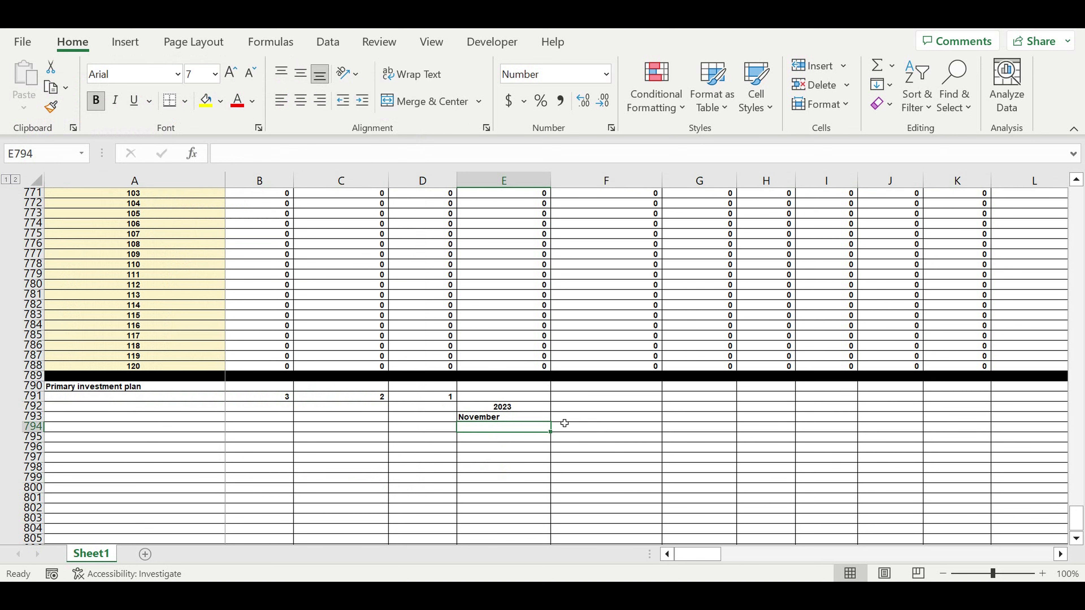
text(=vl)
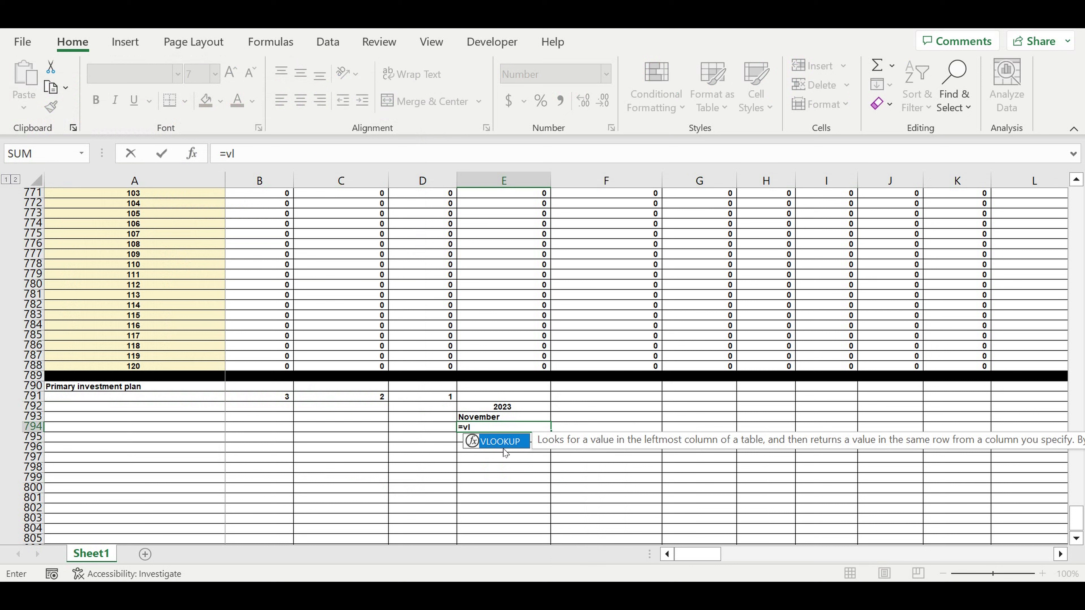
double_click(501, 441)
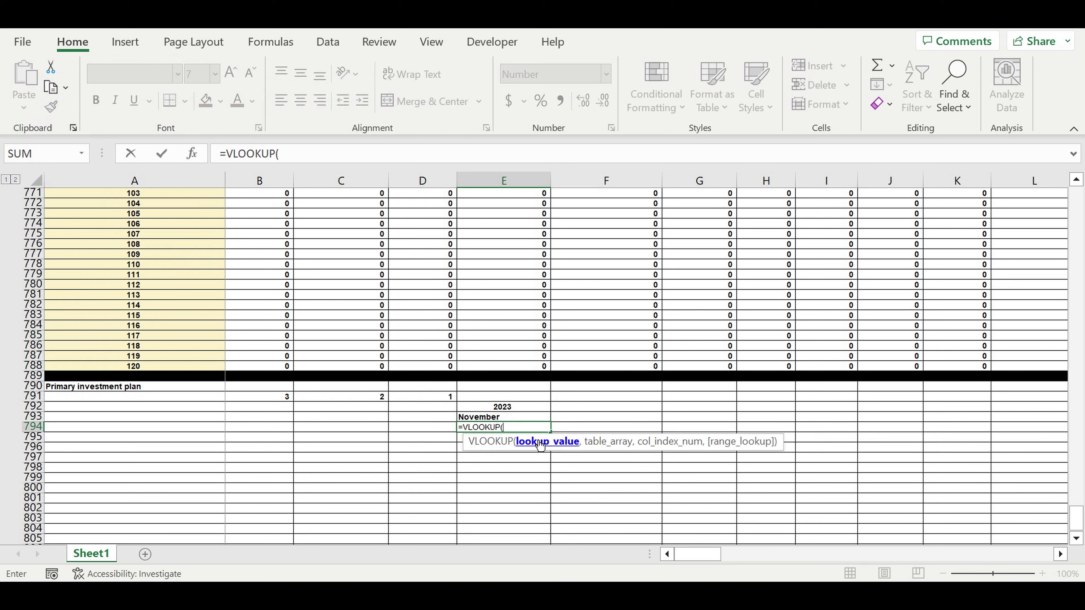
click(478, 417)
text(,)
drag(1080, 517, 1076, 515)
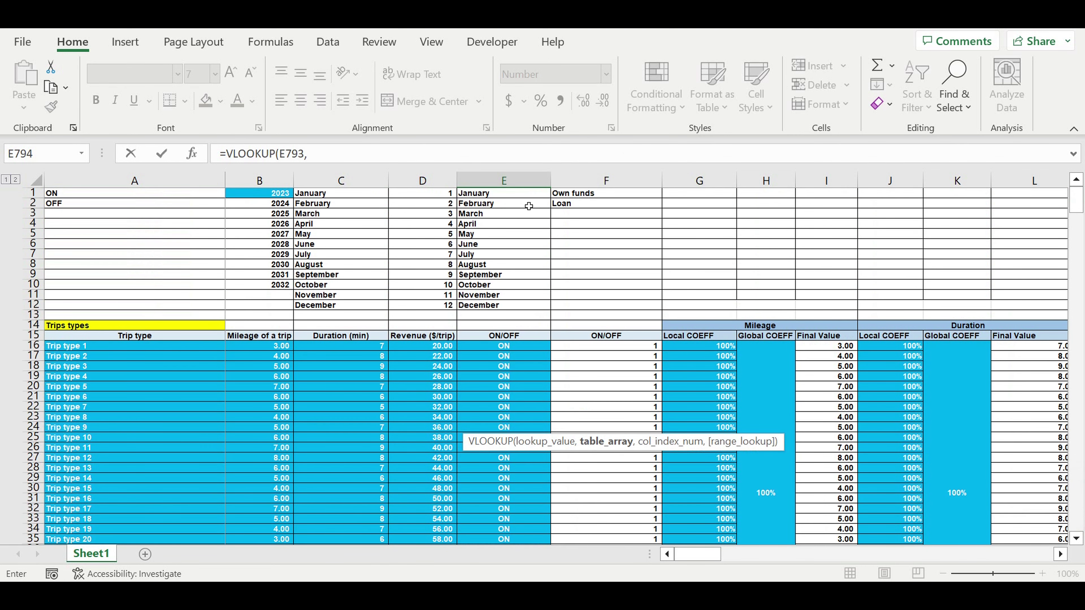
drag(315, 195, 422, 310)
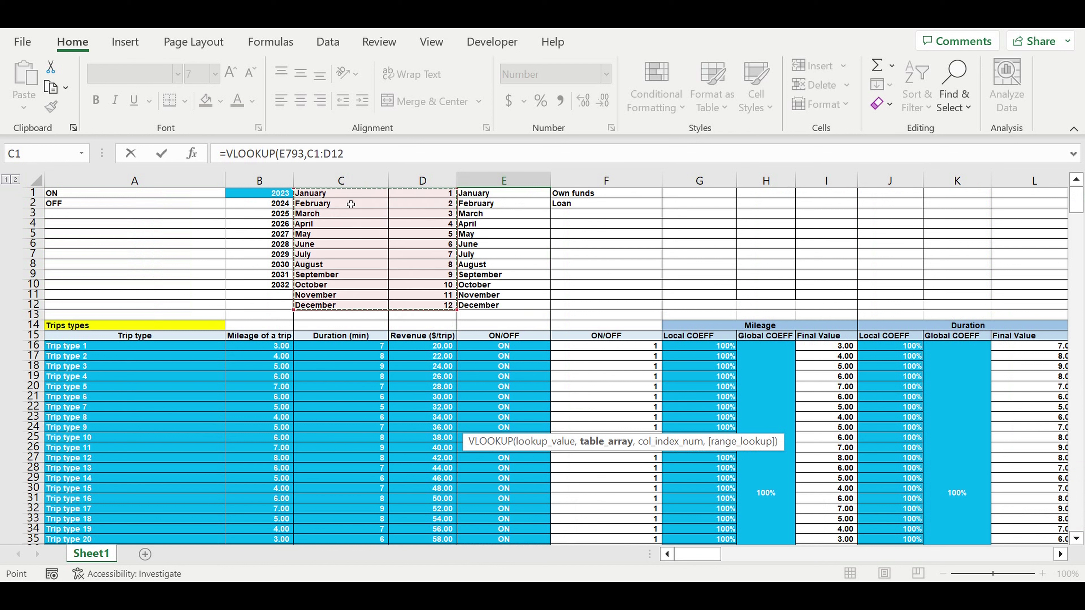
click(367, 158)
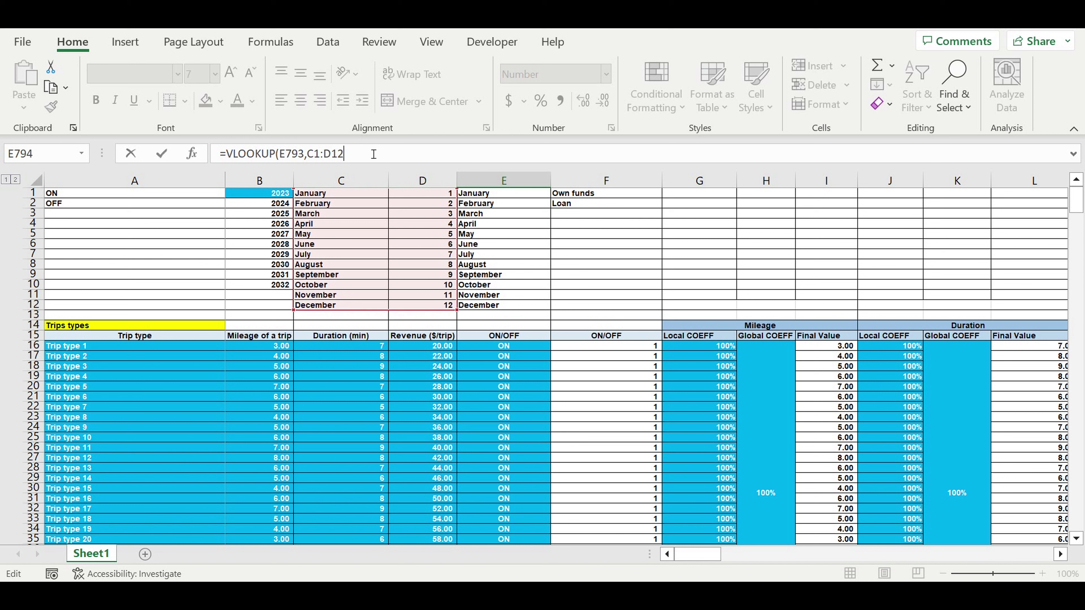
text(,)
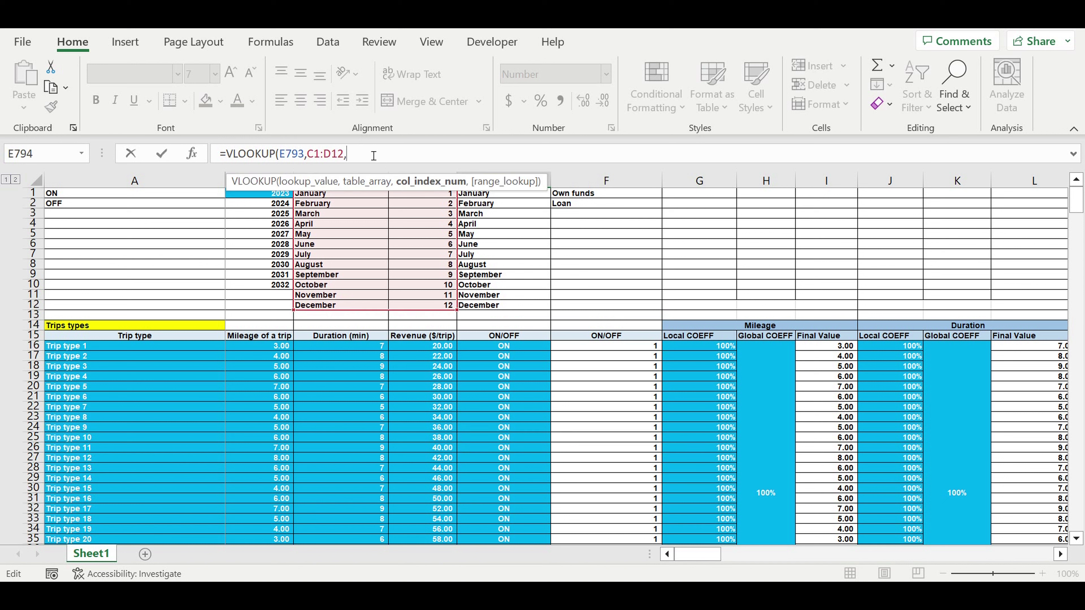
text(2,0)
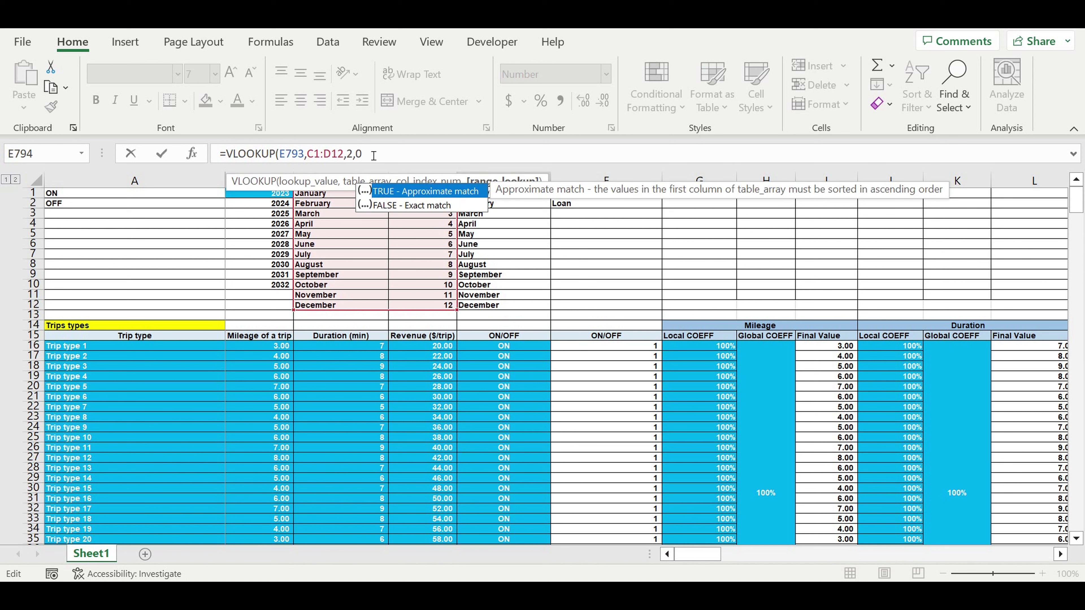
text())
key(Return)
Center the month number in E794.
scroll(525, 433, down, 1)
click(513, 407)
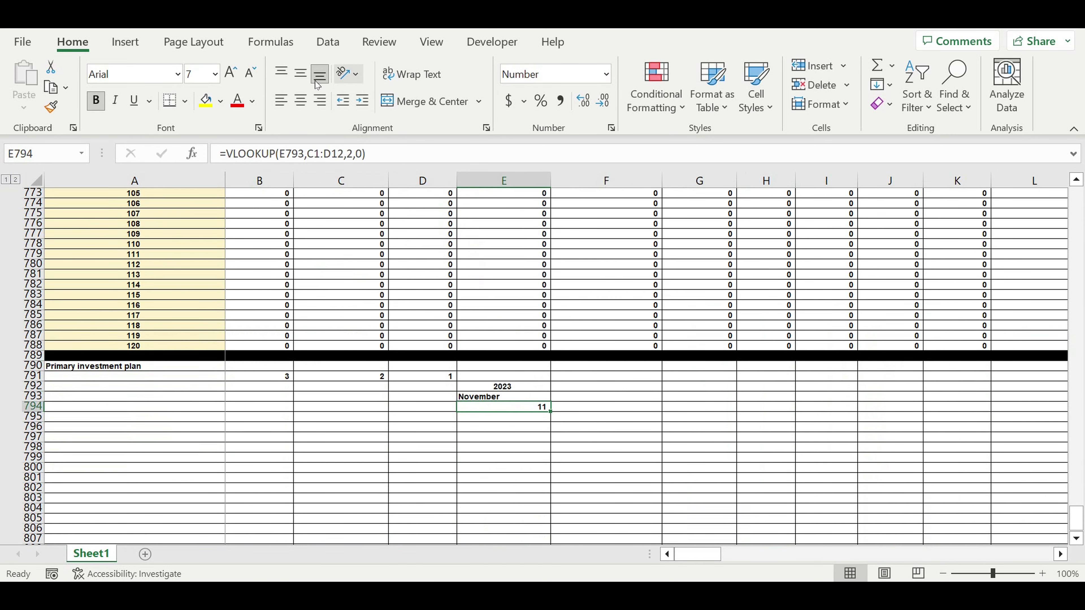
click(301, 101)
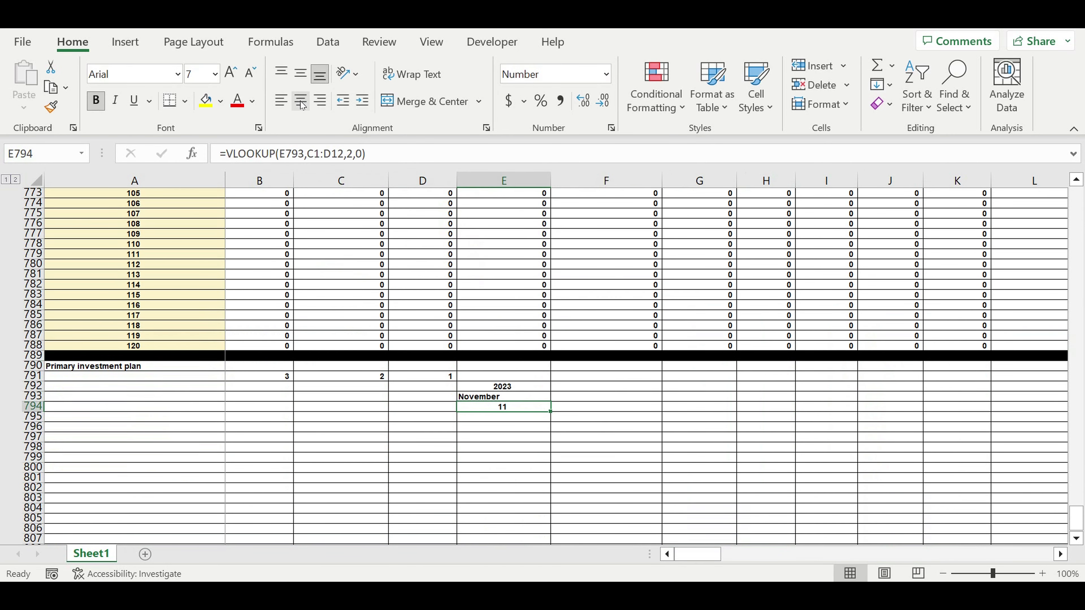
Calculate the preceding month number in D794 with =IF(E794-1=0,12,E794-1), so that it wraps to 12 before January.
click(428, 407)
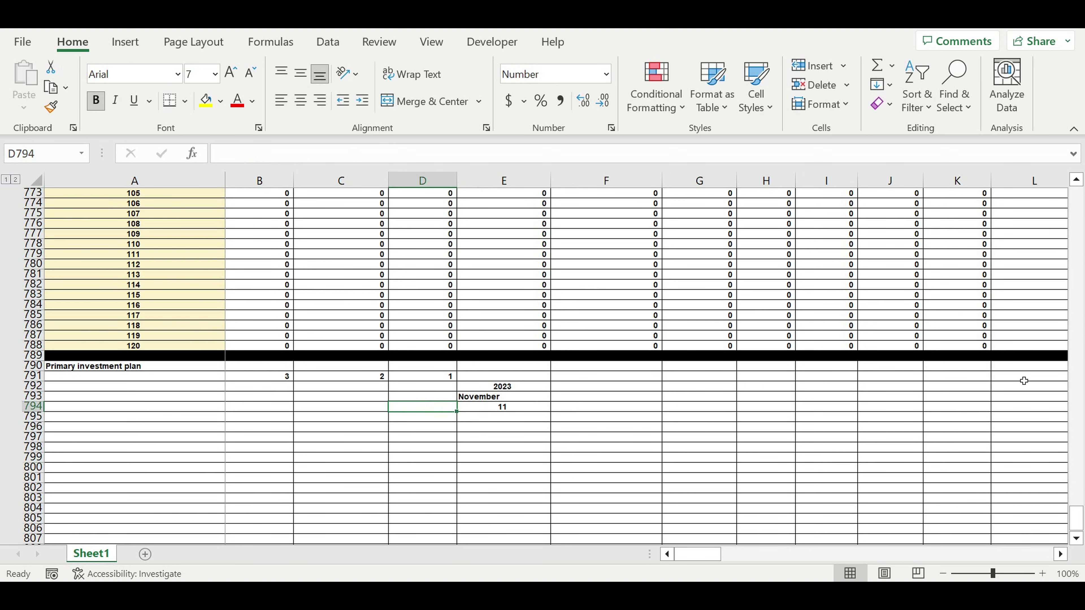
text(=)
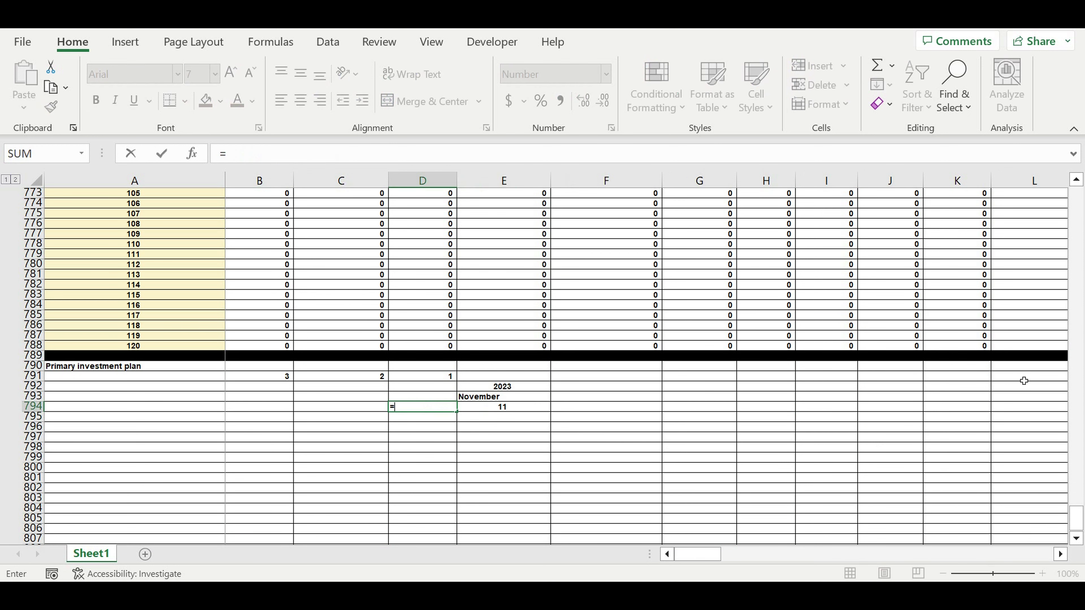
text(if()
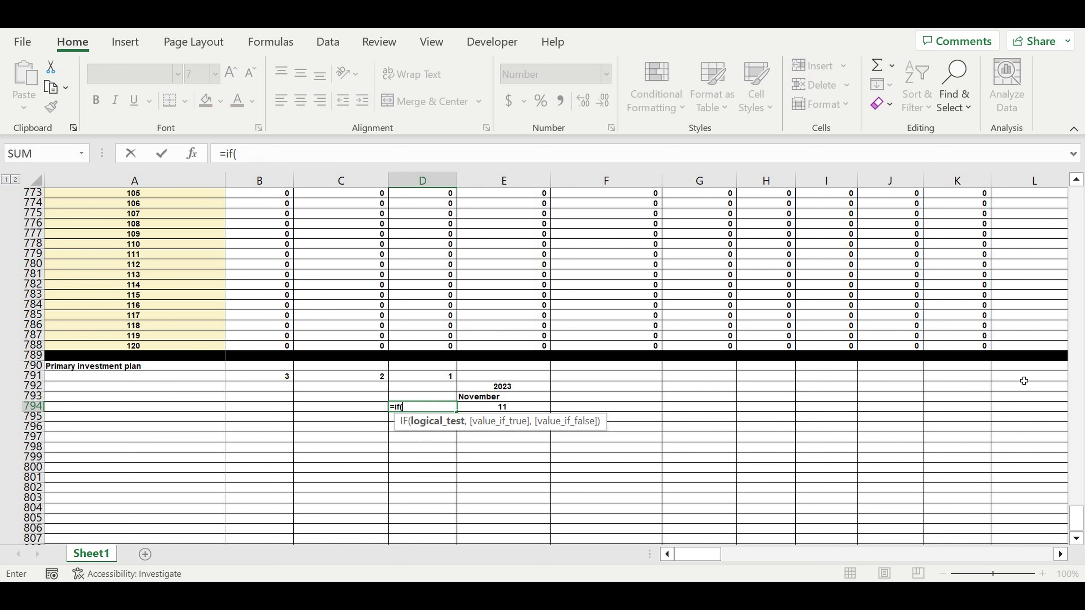
click(510, 409)
text(-1)
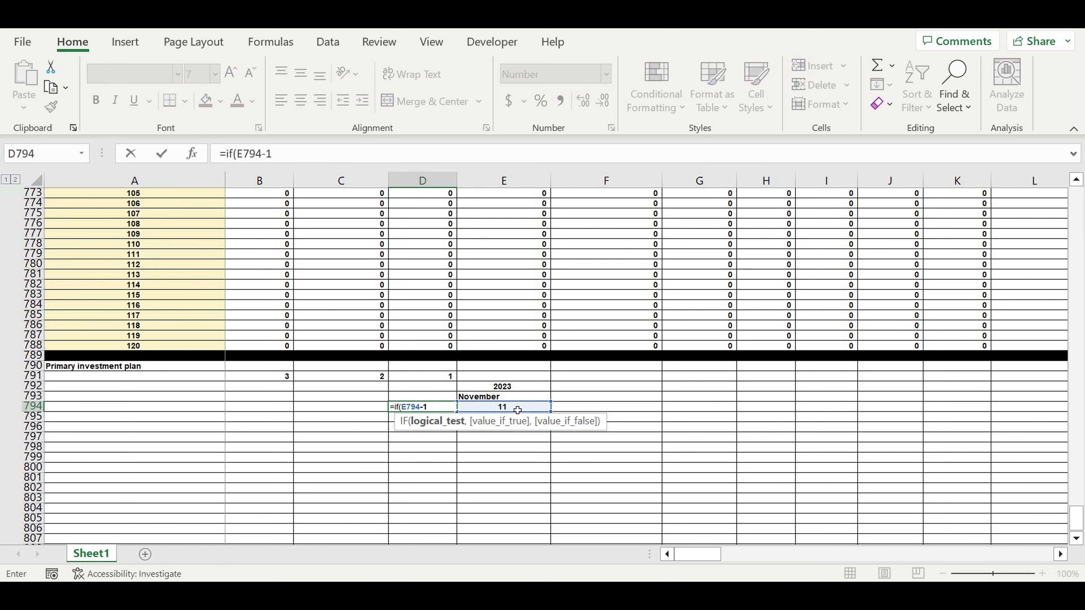
text(,0)
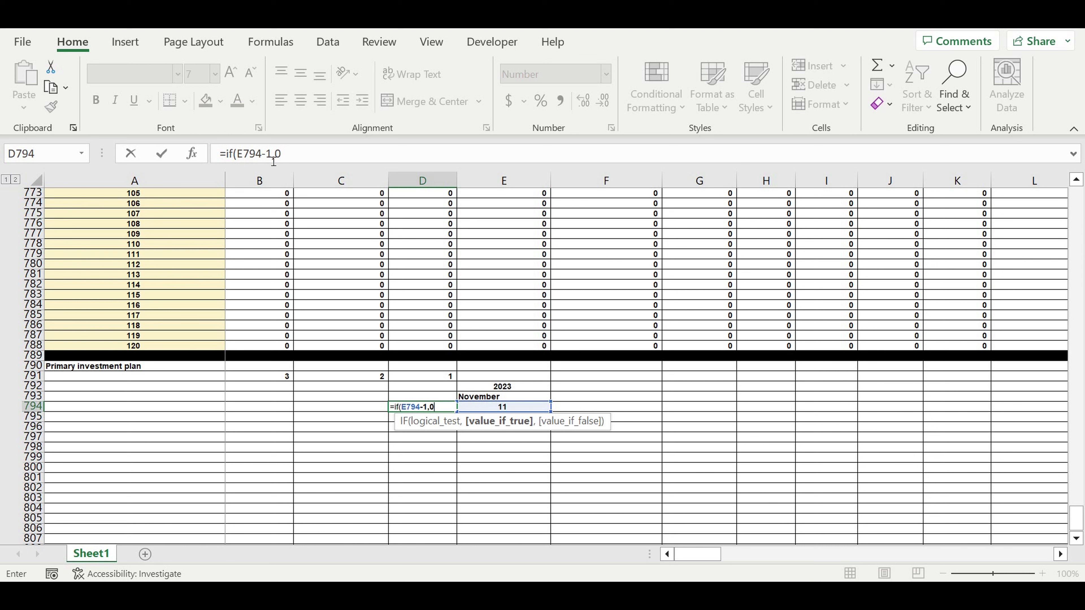
click(284, 157)
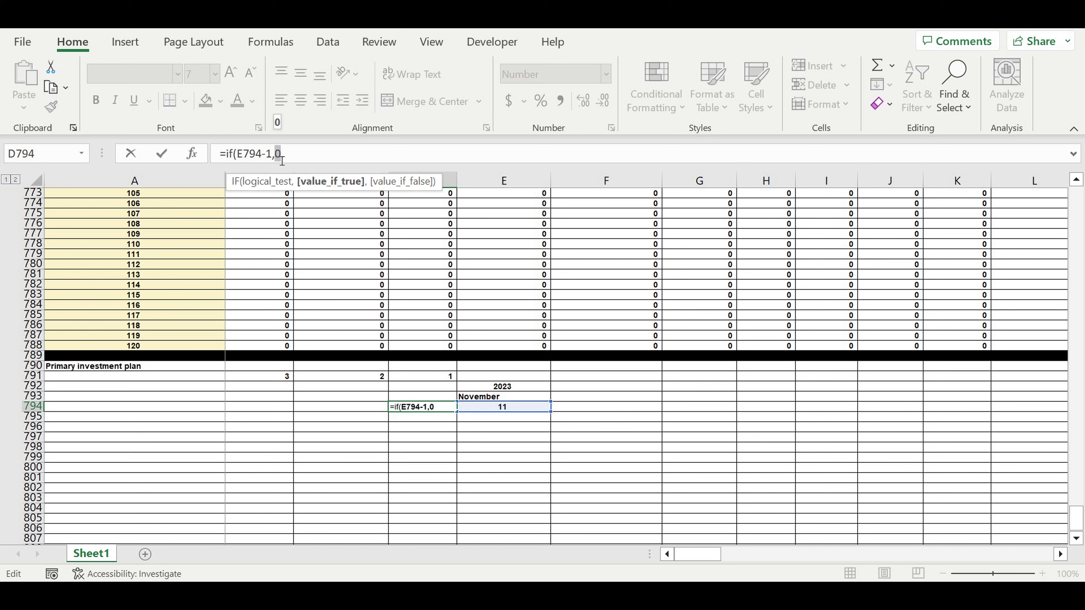
key(BackSpace)
text(=0)
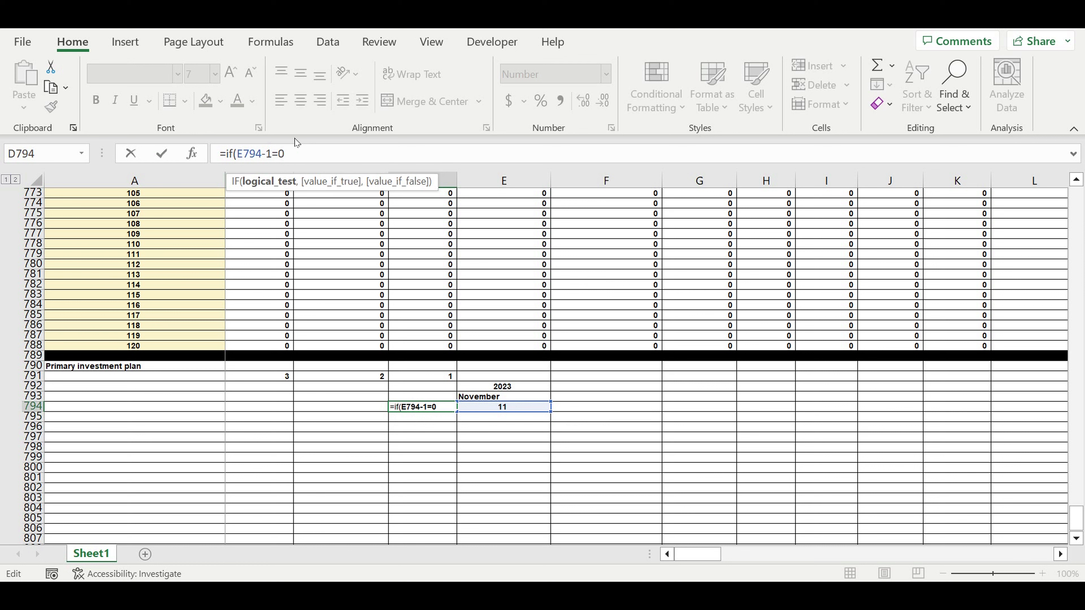
text(,12,)
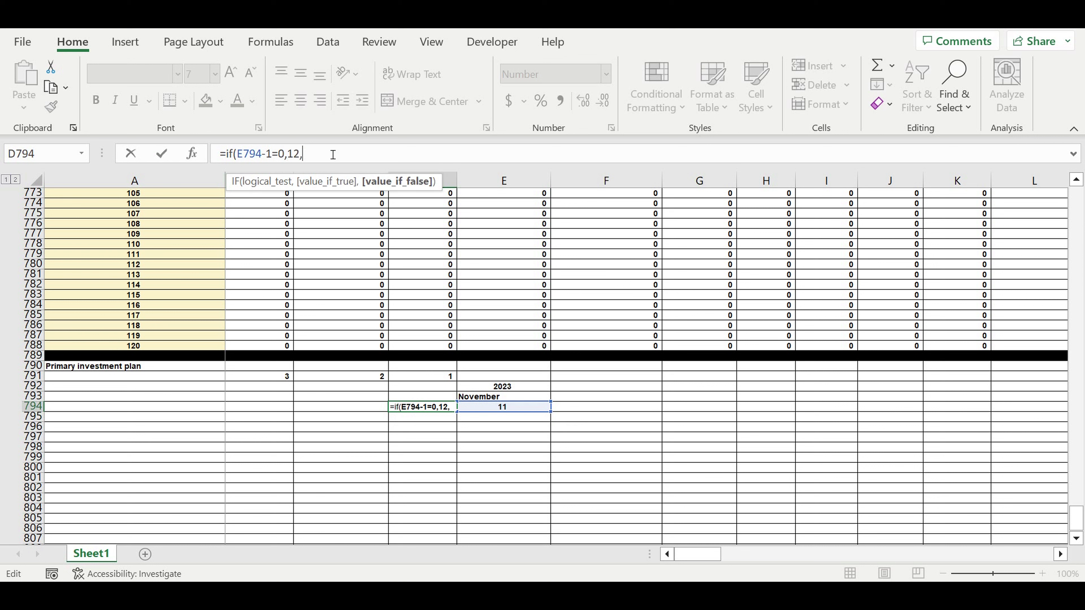
drag(238, 155, 272, 155)
key(ctrl+c)
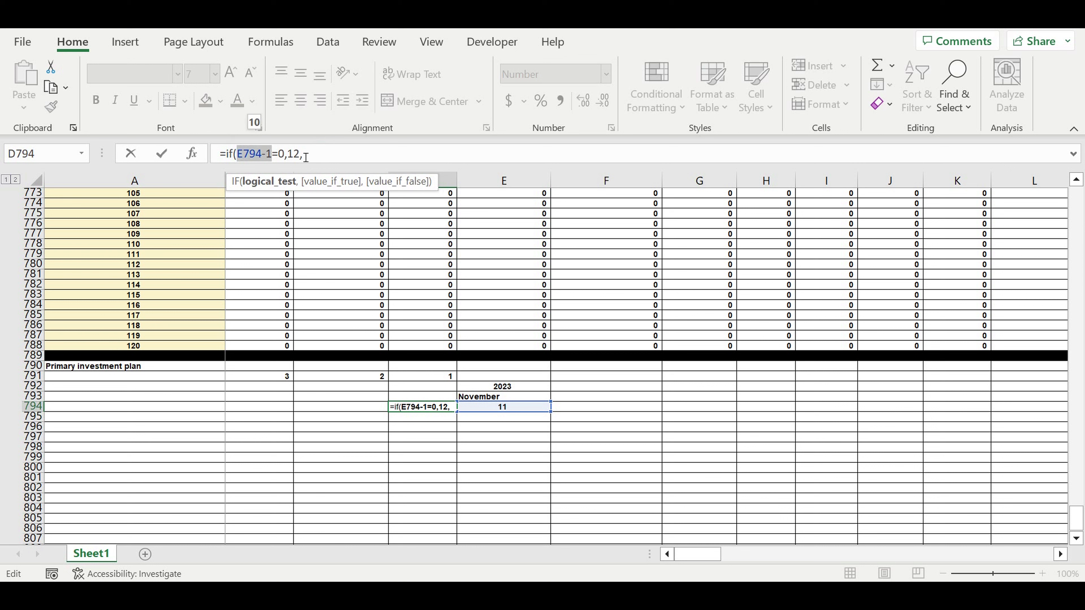
click(323, 165)
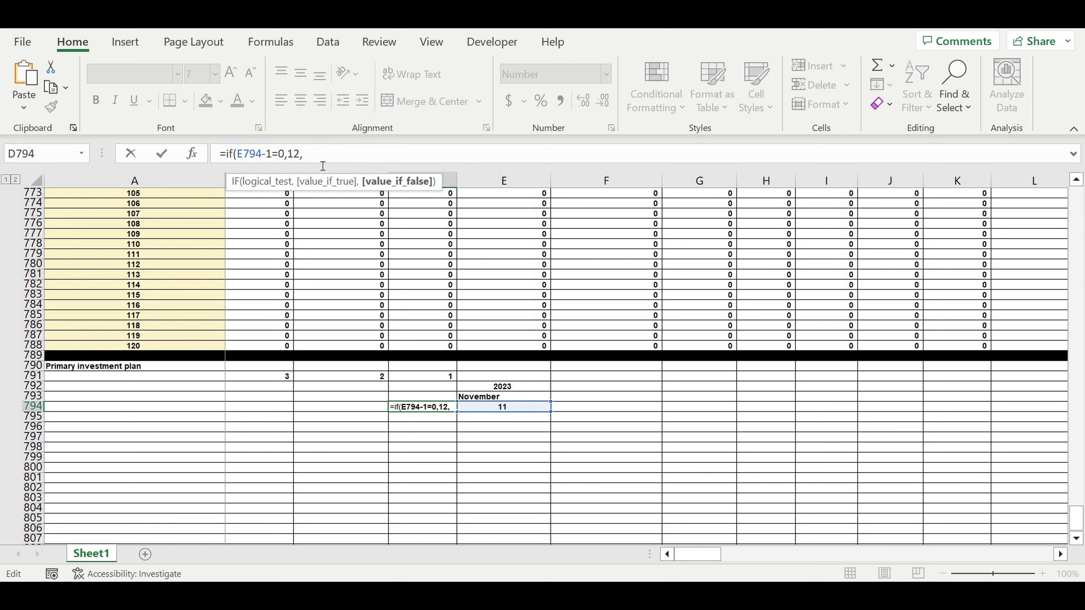
key(ctrl+v)
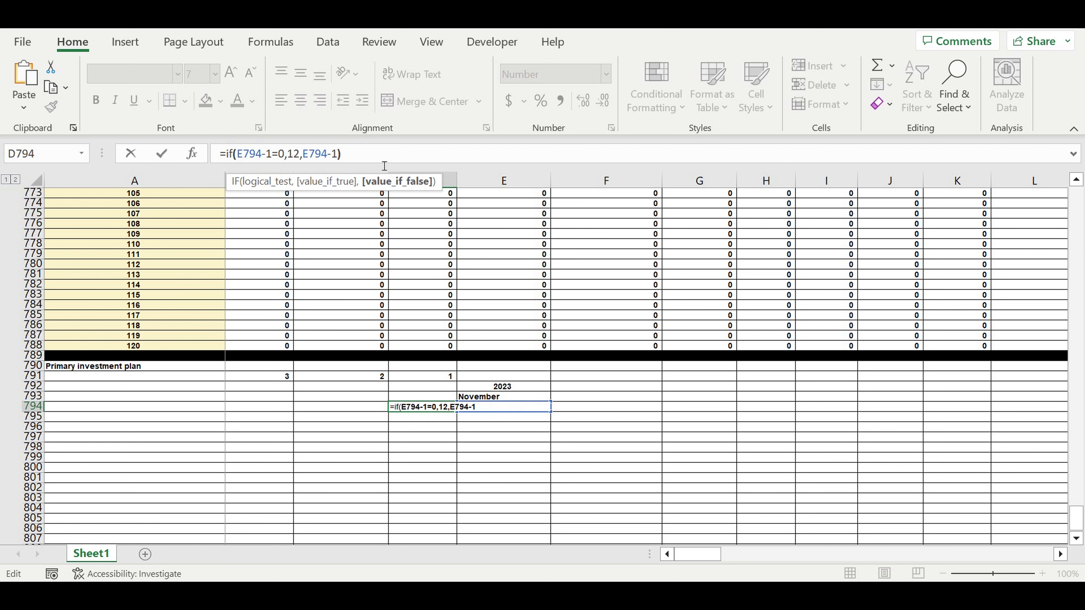
text())
key(Return)
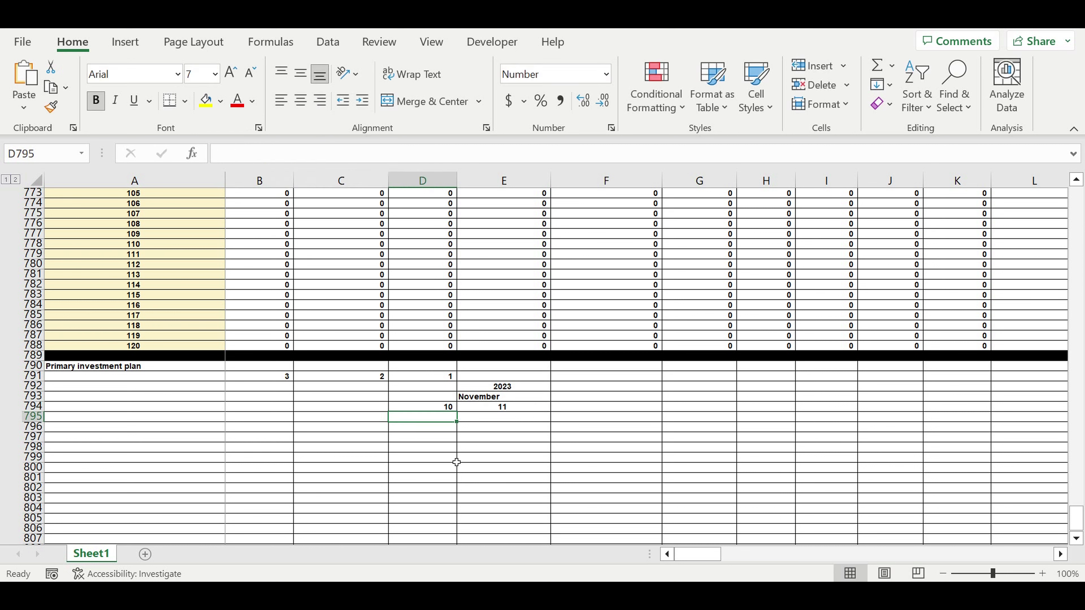
Fill the preceding-month formula from D794 across C794 to B794.
click(427, 405)
drag(455, 411, 240, 427)
click(513, 448)
Center the contents of the investment timeline block B791:E794.
drag(504, 407, 260, 408)
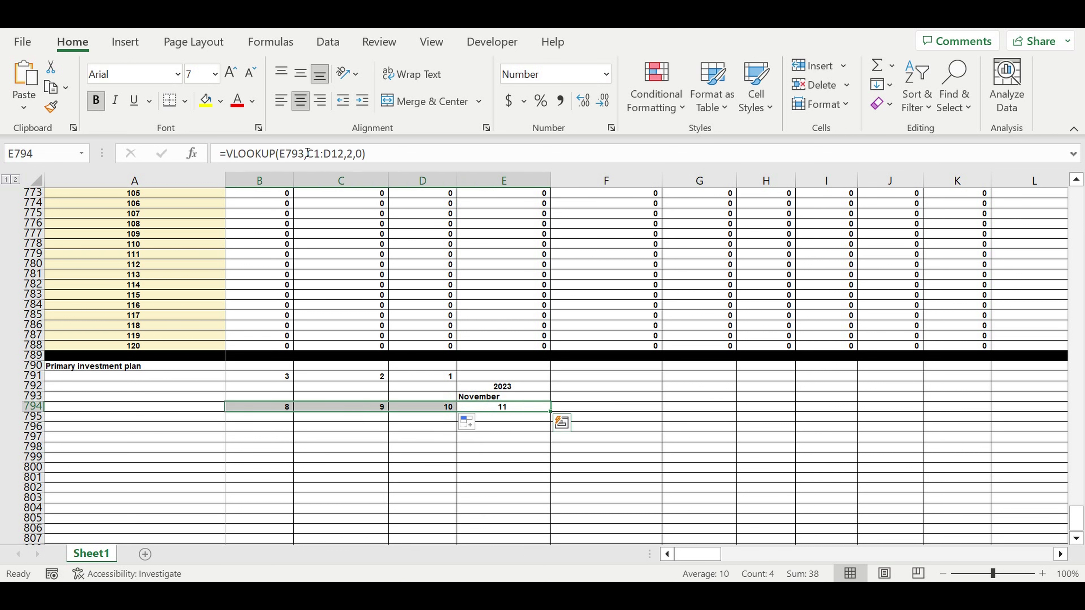
click(300, 100)
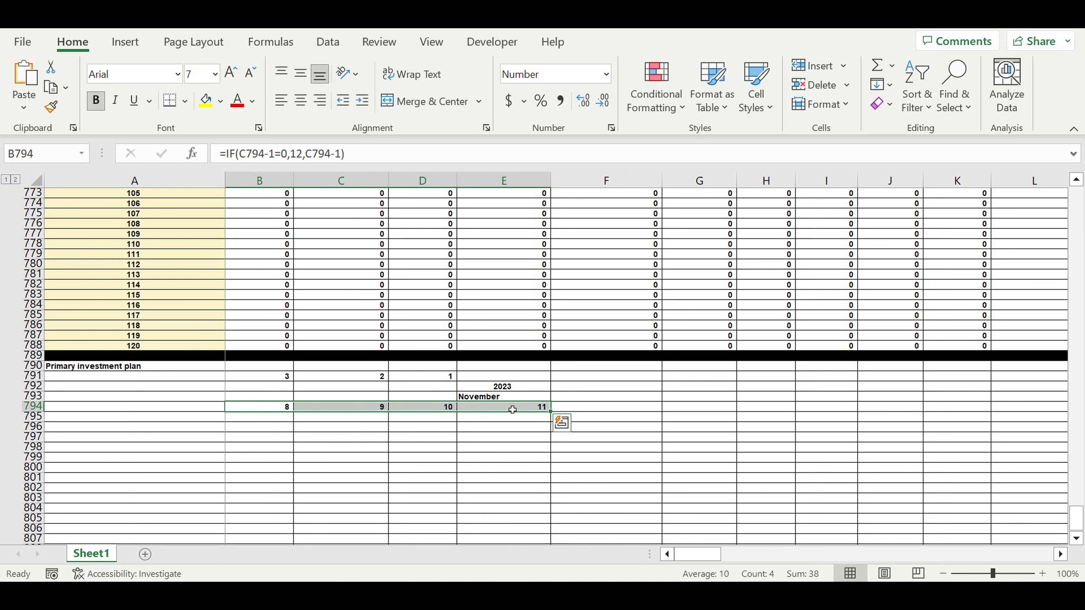
drag(511, 408, 268, 378)
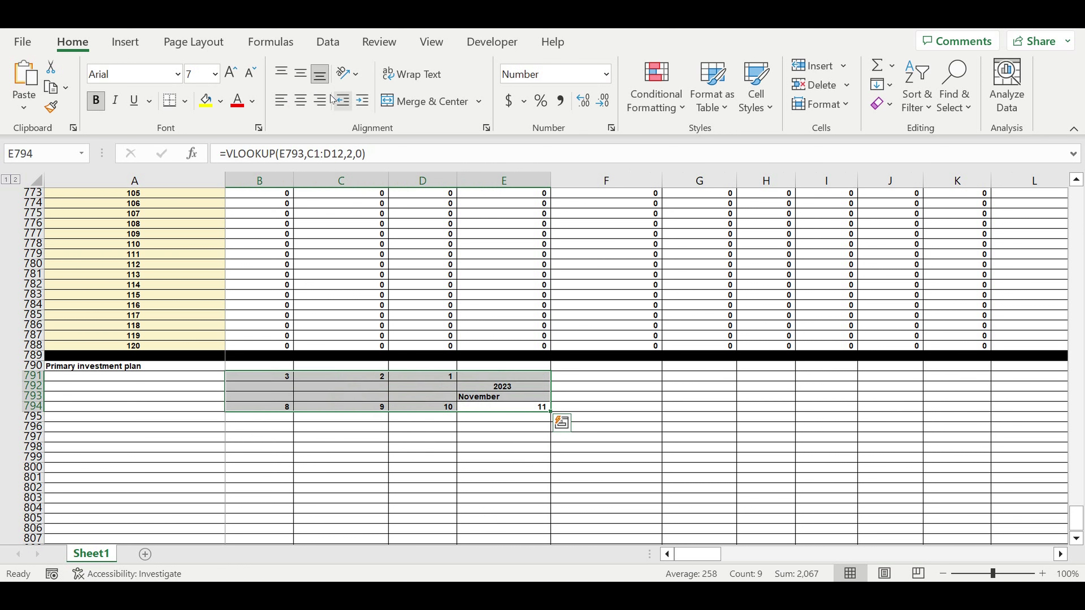
click(300, 103)
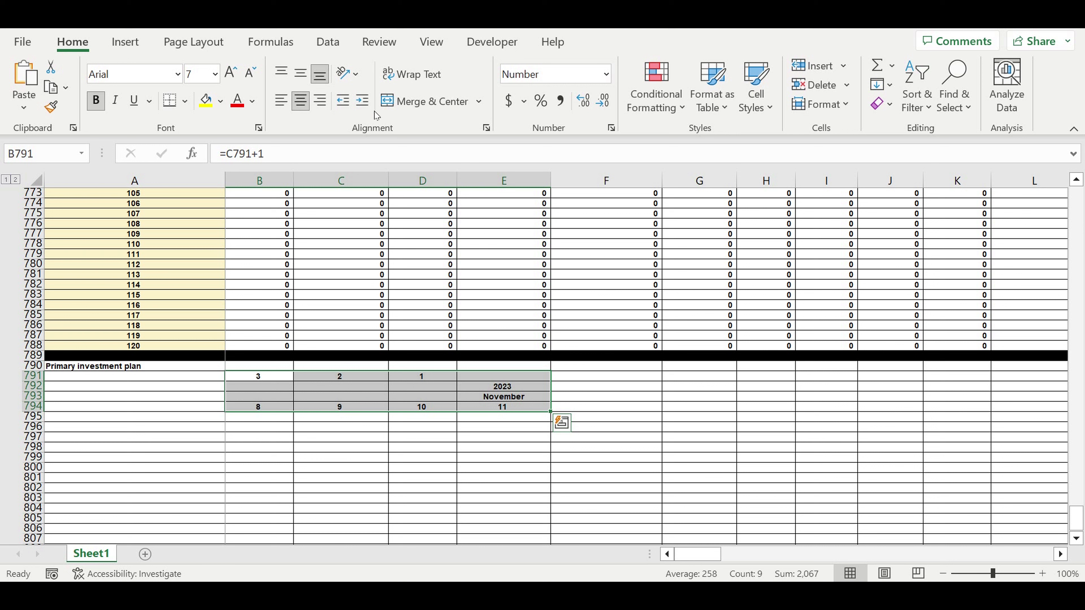
click(221, 101)
click(826, 399)
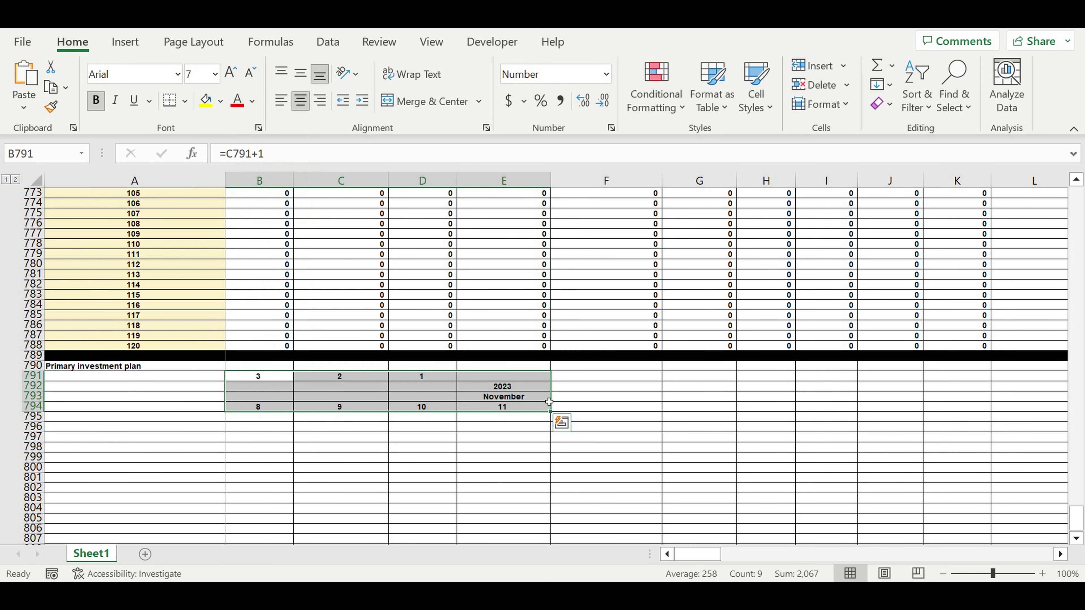
Set the operating activity start to year 2024 in B126 and month January in B127.
click(432, 399)
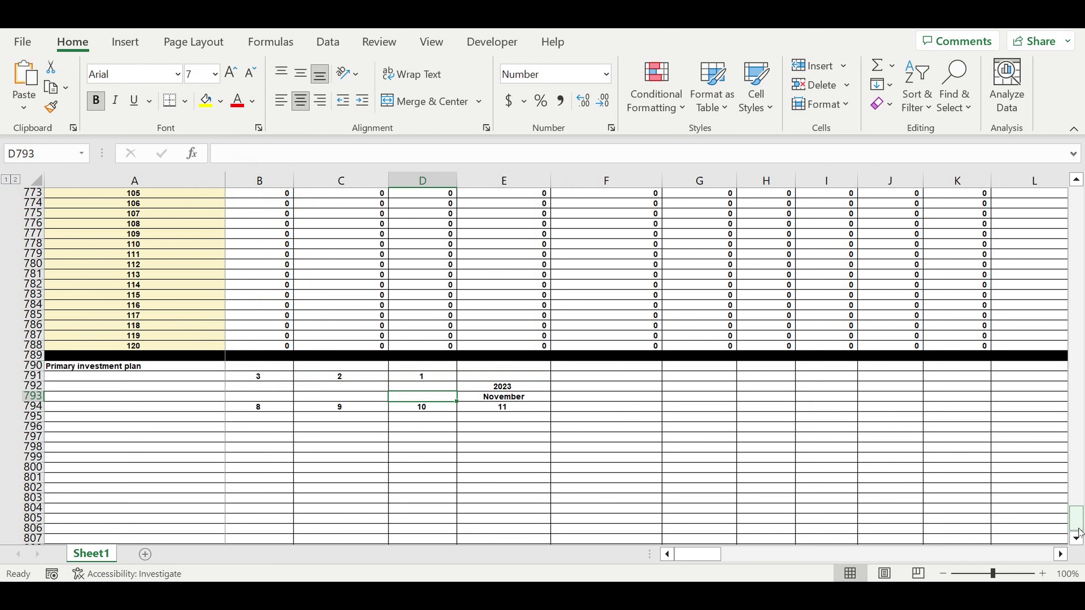
drag(1078, 526, 1076, 199)
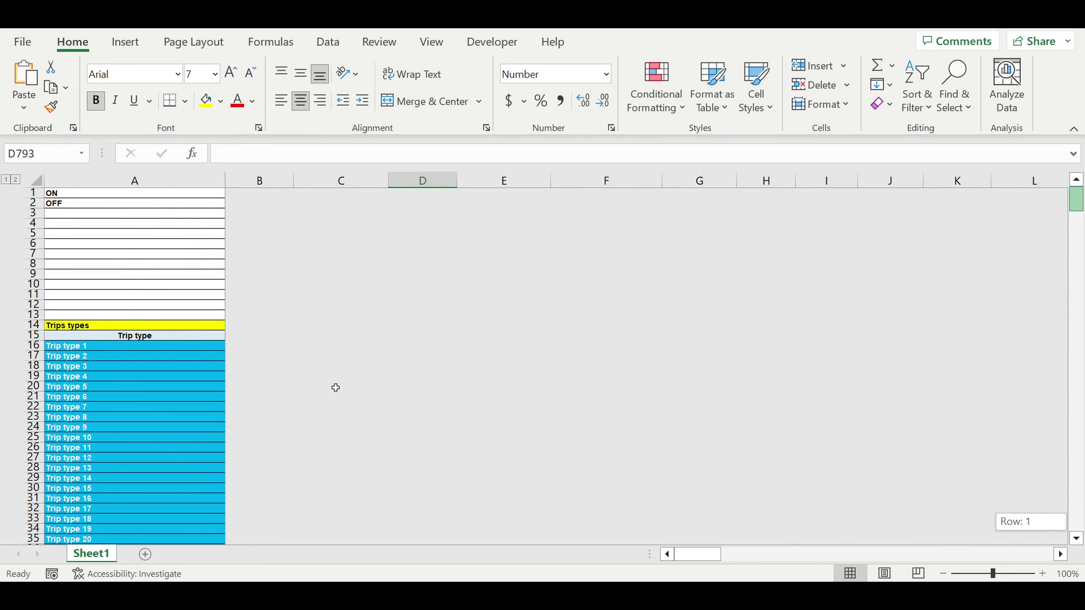
scroll(341, 382, down, 20)
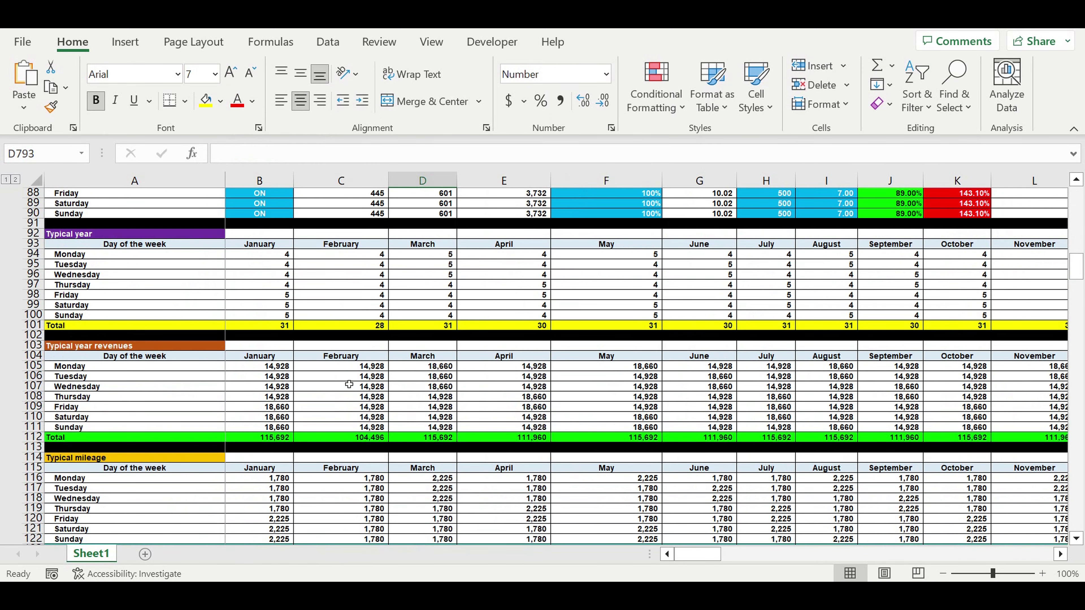
scroll(349, 384, down, 5)
click(277, 428)
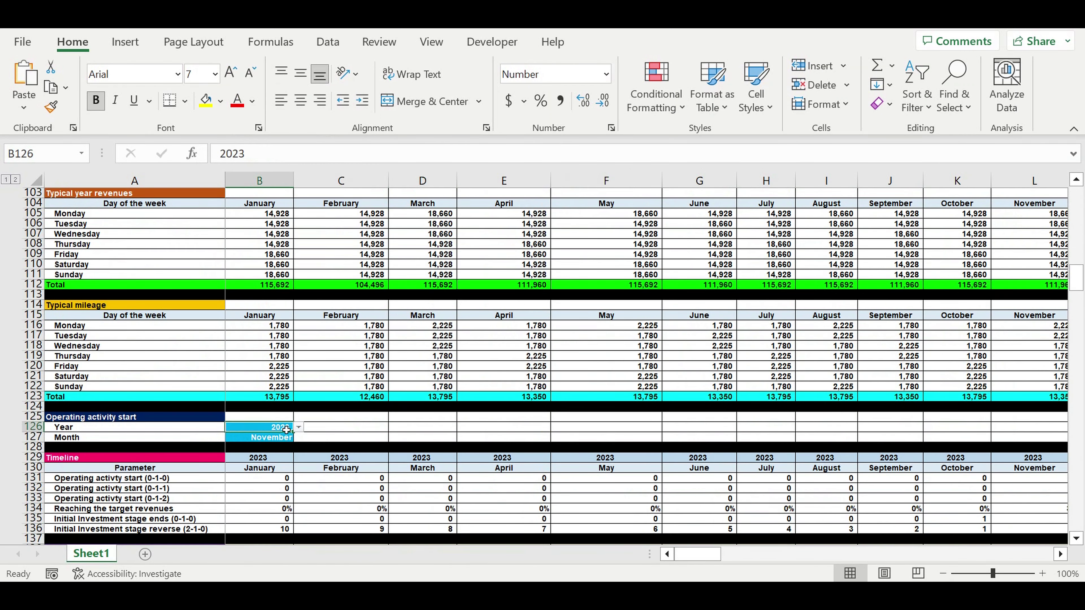
click(299, 427)
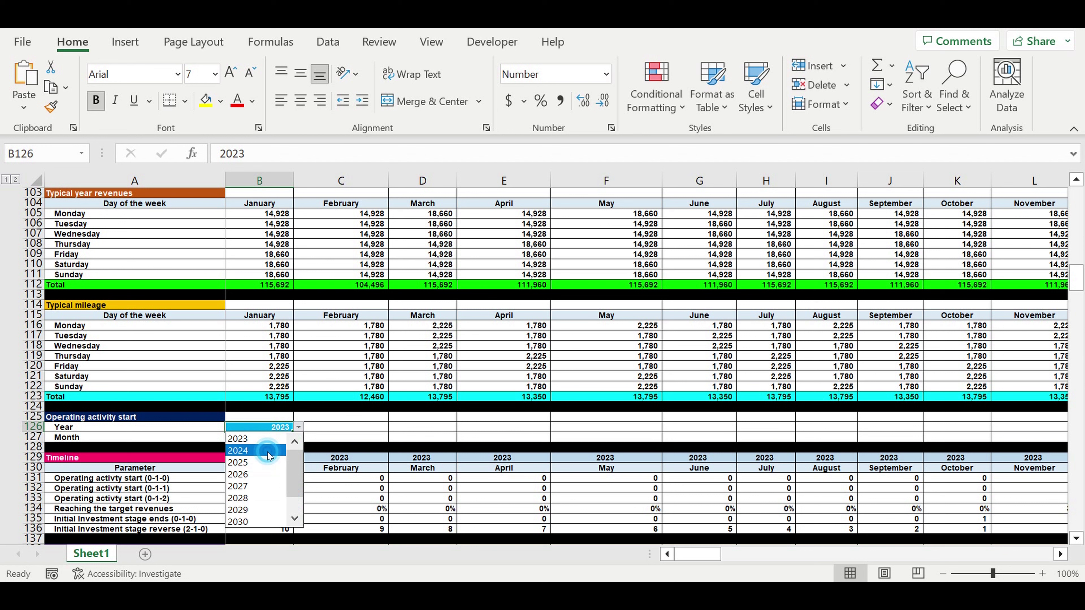
click(268, 451)
click(283, 437)
click(298, 438)
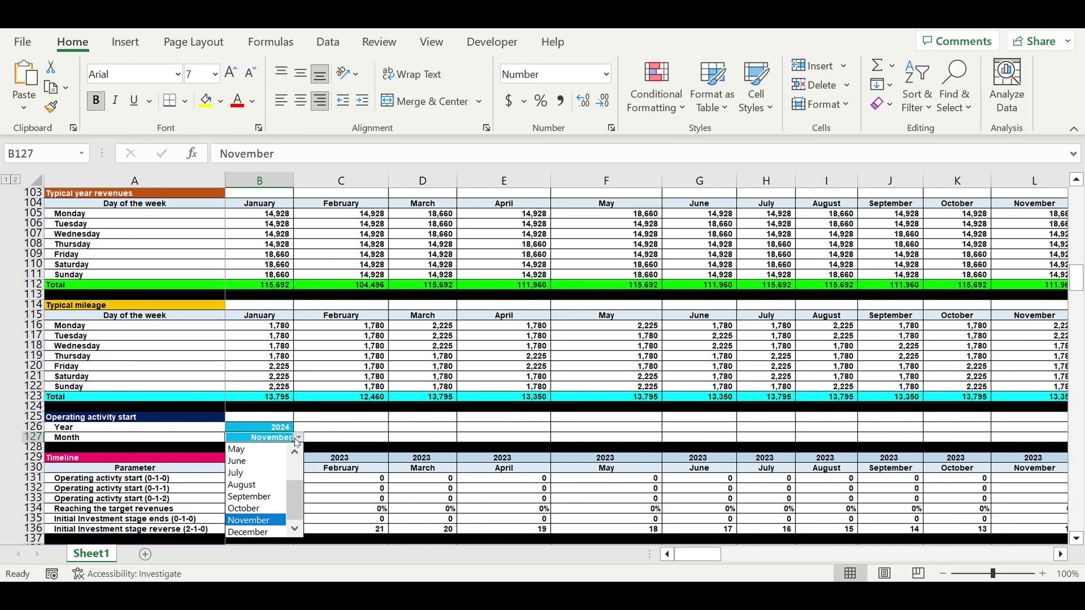
drag(294, 503, 289, 452)
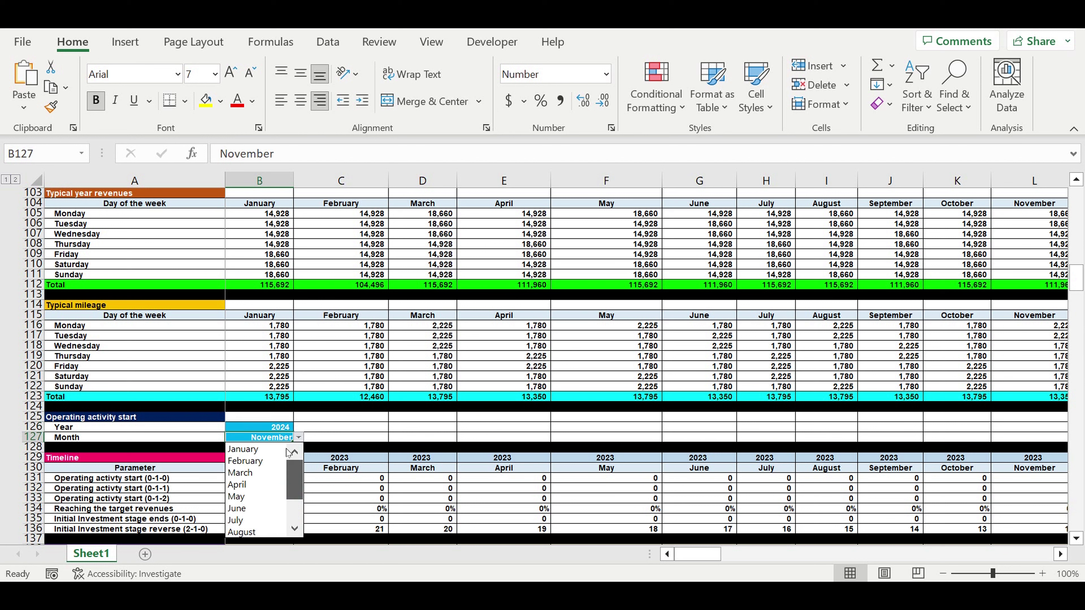
click(261, 450)
click(316, 468)
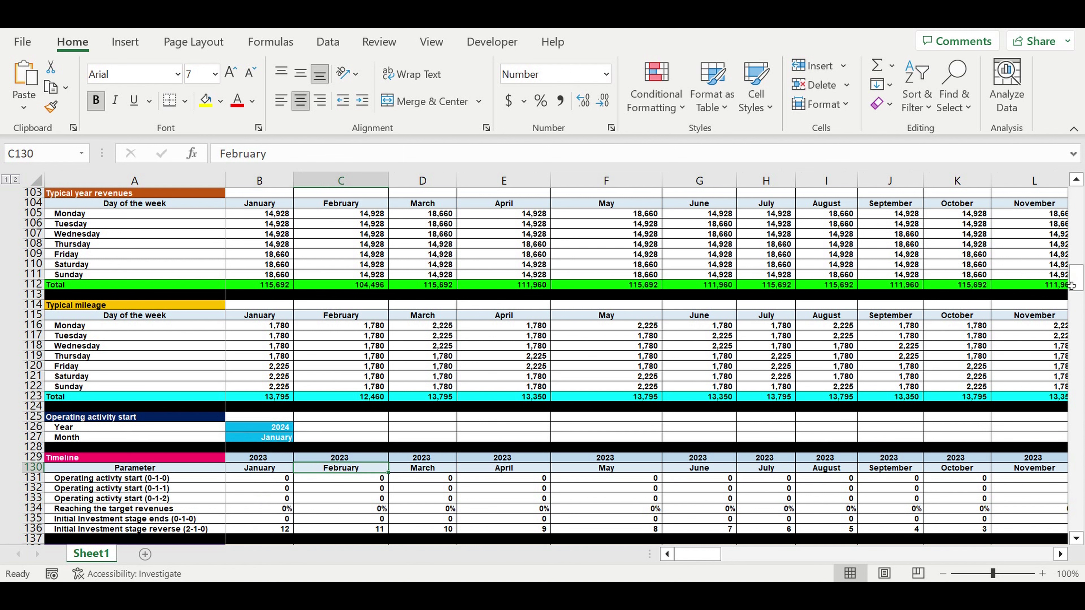
Look up the month name for D794 in D793 with =VLOOKUP(D794,D1:E12,2,0).
drag(1075, 282, 1075, 518)
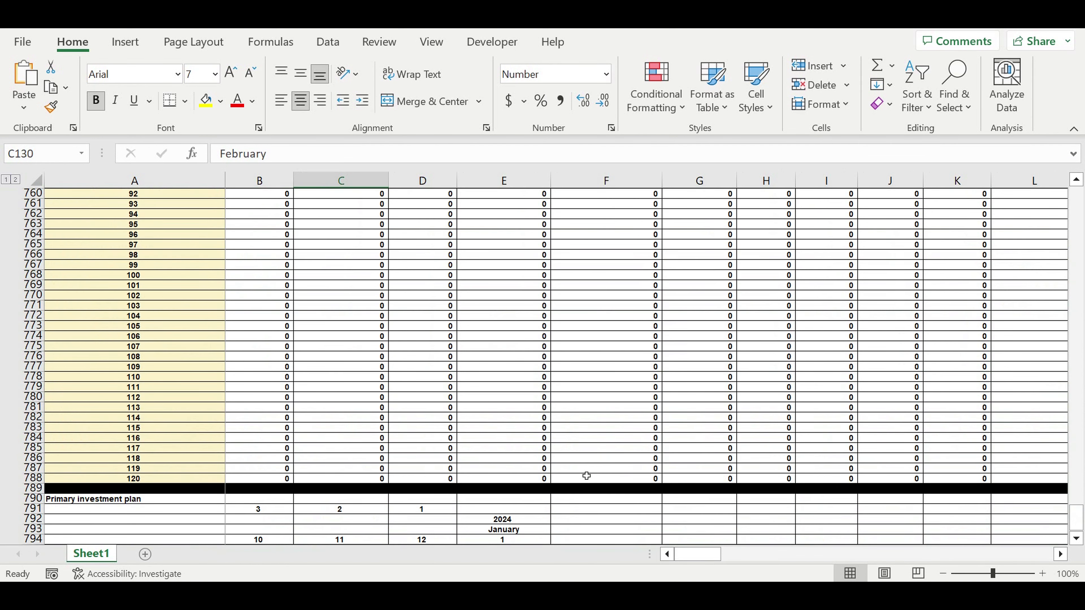
scroll(586, 476, down, 3)
click(495, 477)
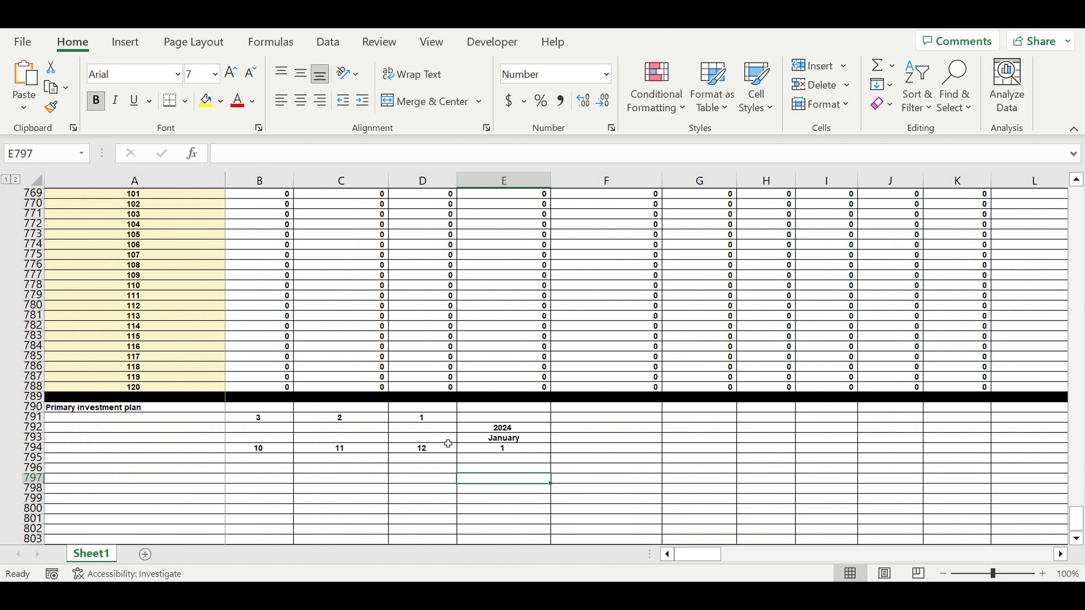
click(435, 438)
text(=)
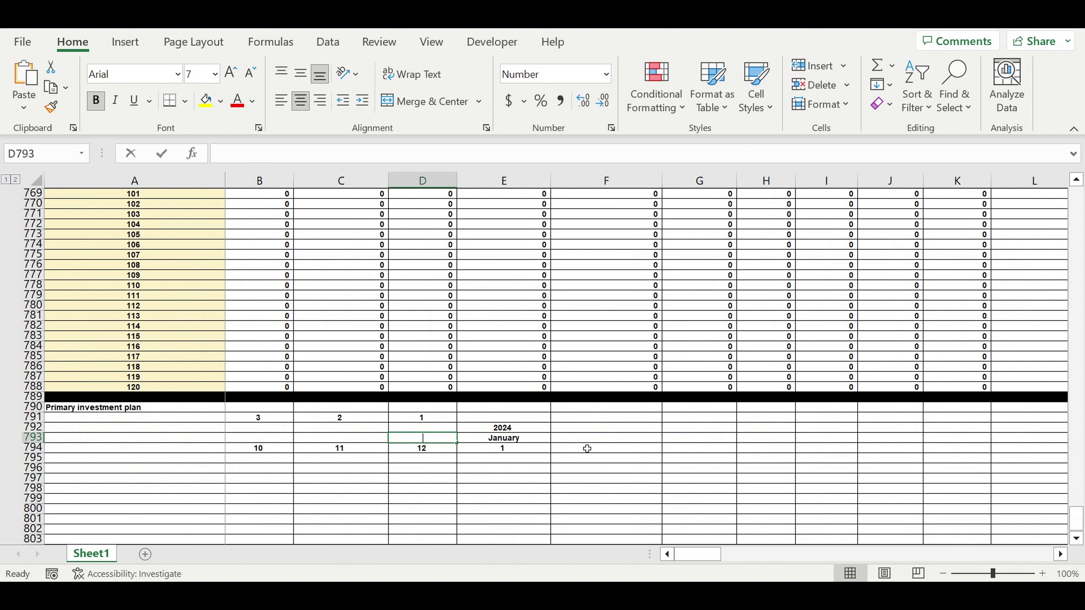
text(vl)
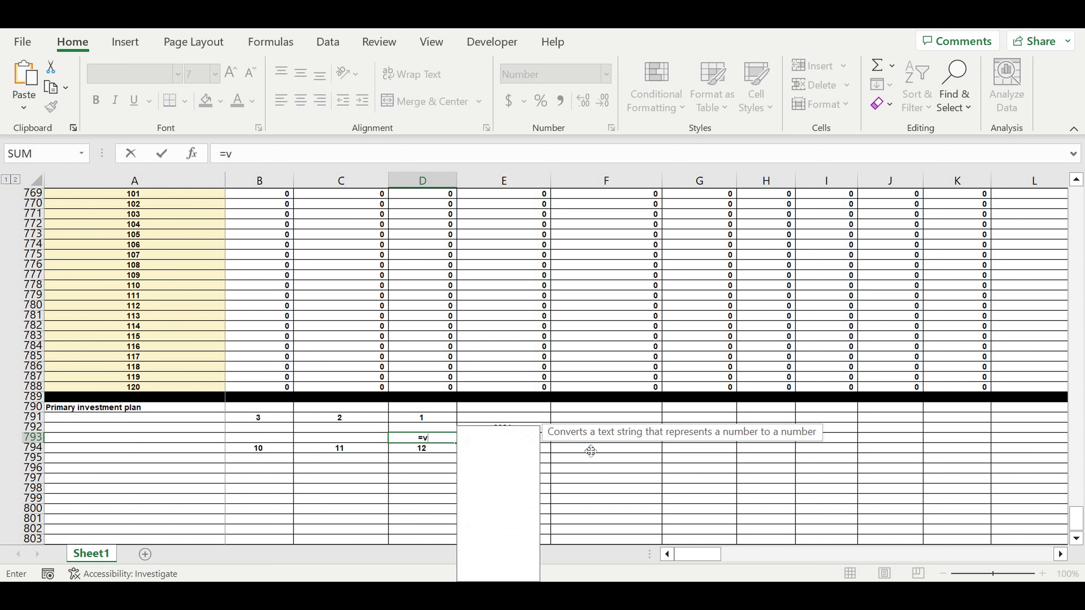
double_click(460, 452)
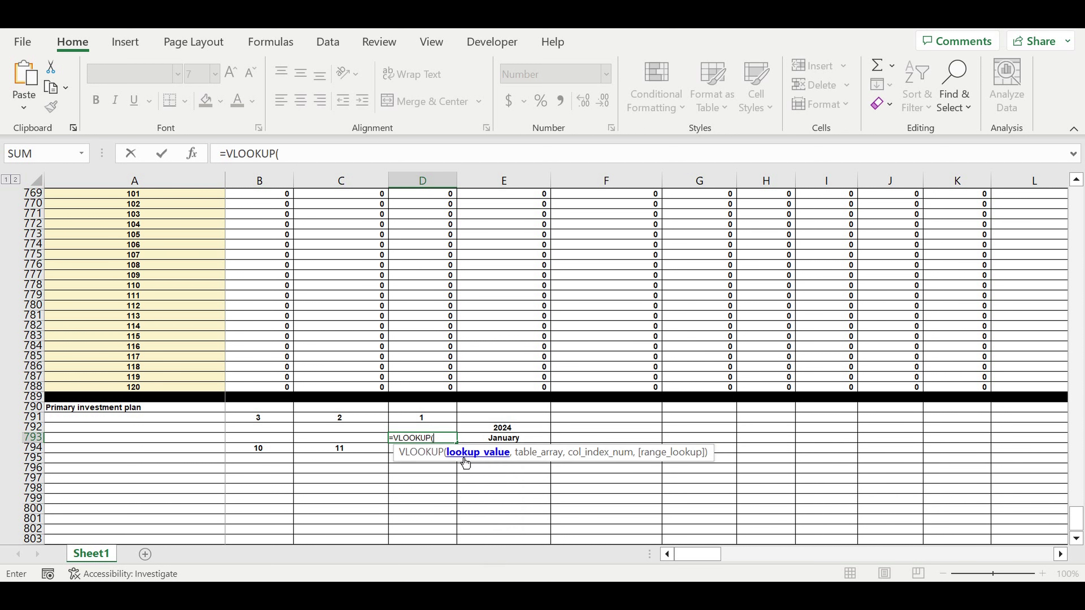
click(396, 452)
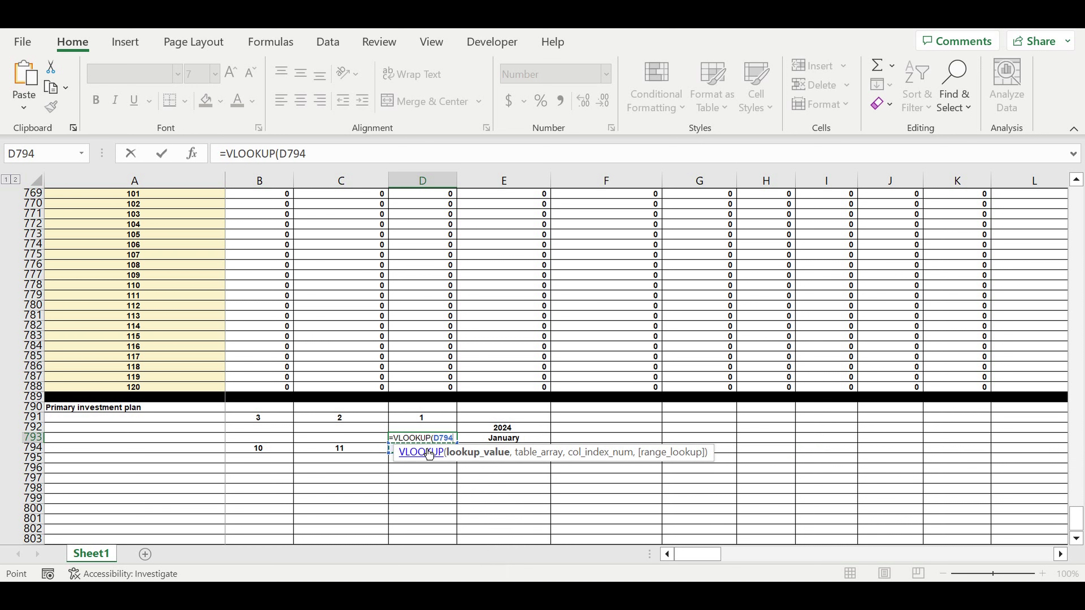
text(,)
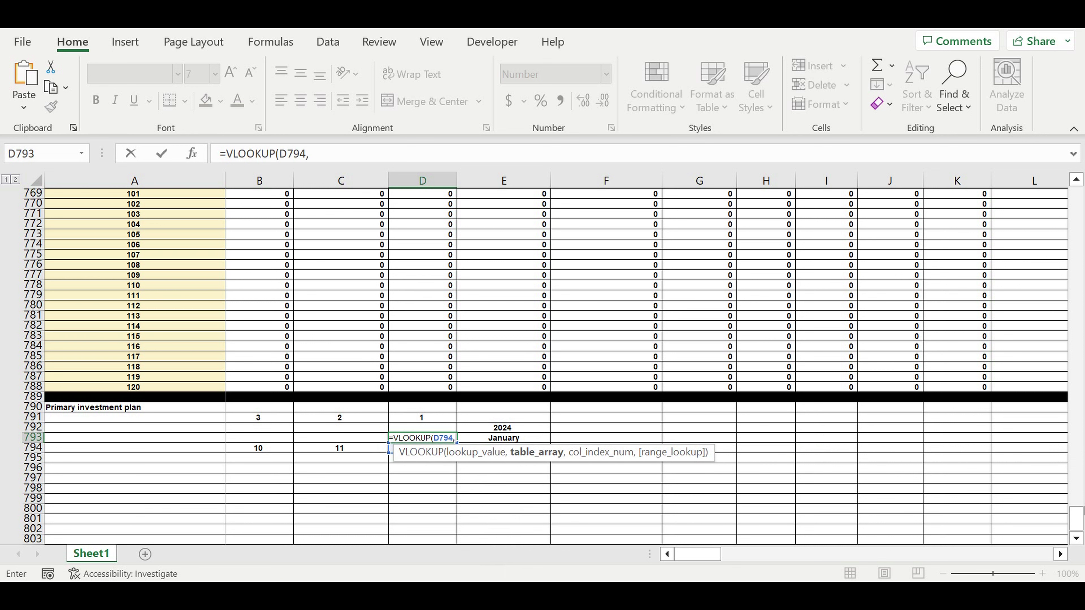
drag(1078, 515, 1076, 200)
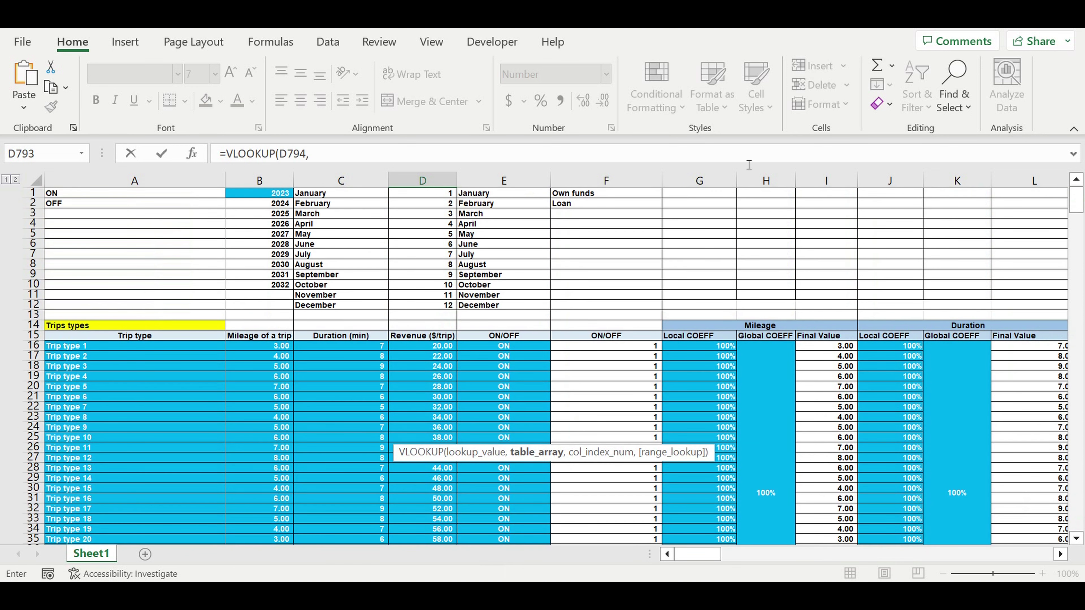
drag(442, 194, 546, 306)
click(382, 159)
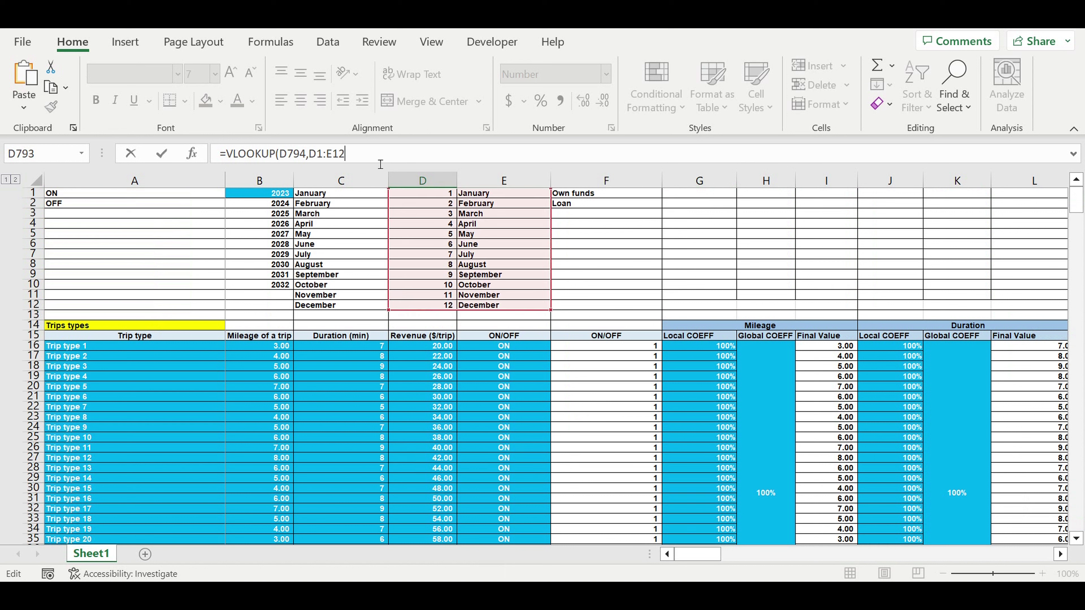
text(,2,0))
Make the lookup range in the D793 formula absolute as $D$1:$E$12.
click(315, 154)
text($)
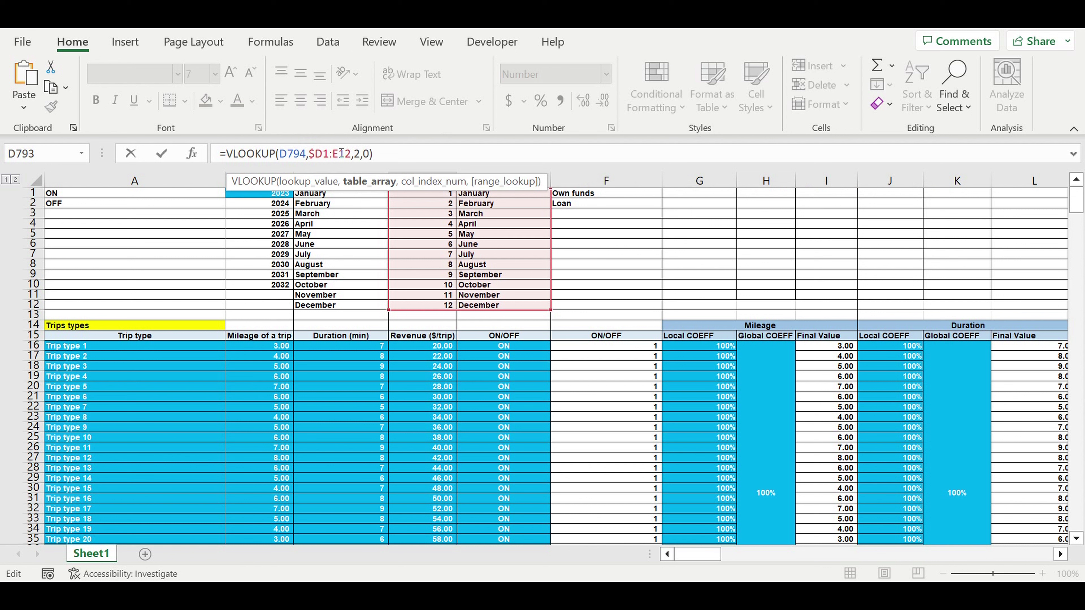
key(Right)
text($D$)
key(Right)
text($)
key(Return)
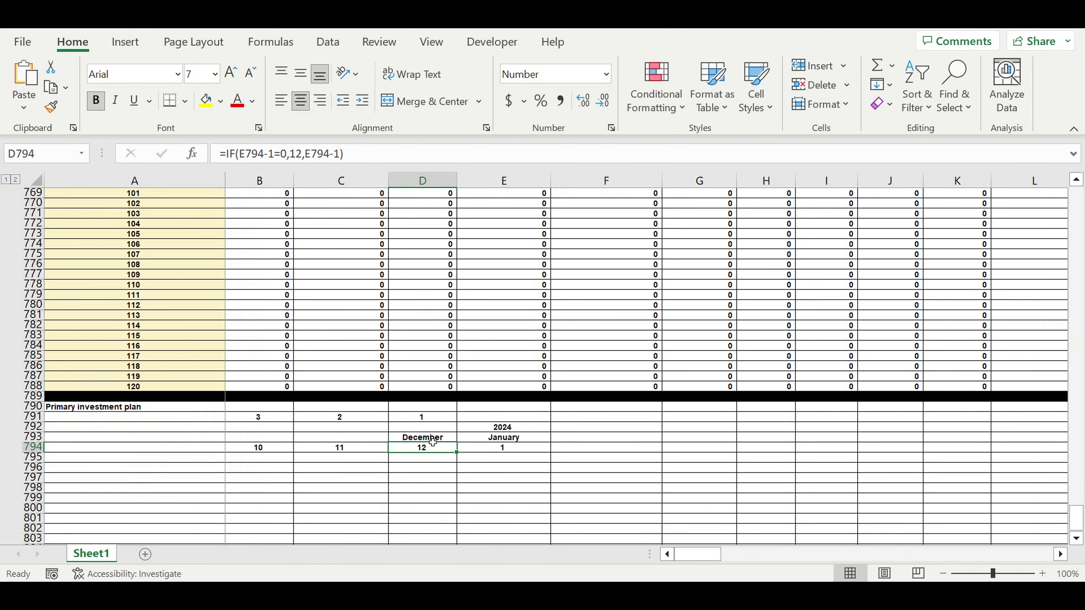
Fill the month-name lookup from D793 across C793 to B793.
key(Up)
drag(464, 446, 243, 455)
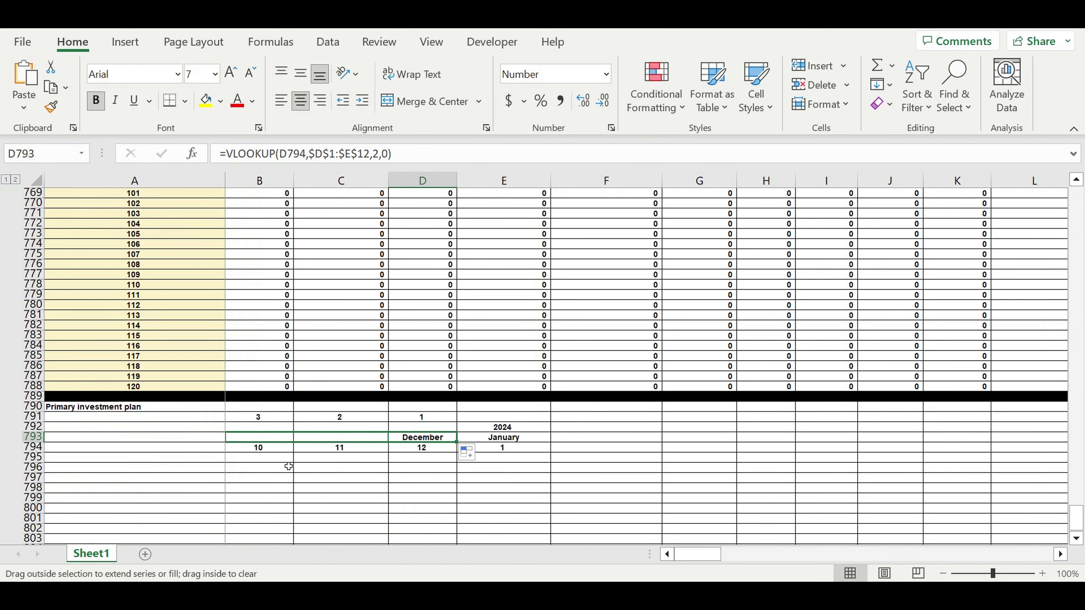
click(346, 508)
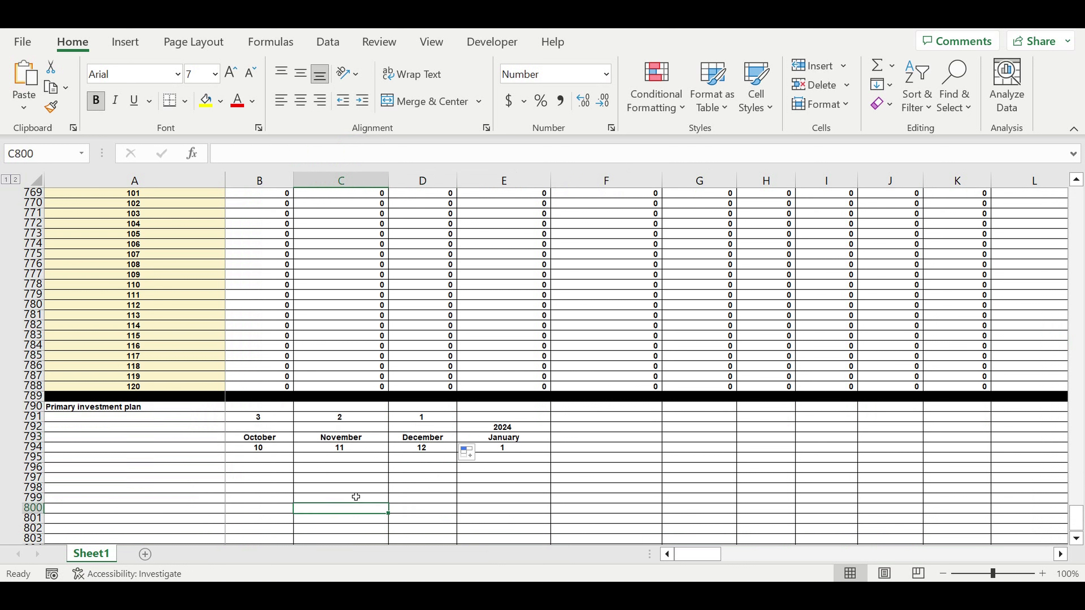
Calculate the preceding month's year in D792 with =IF(E794=1,E792-1,E792), so that it drops by one before January.
click(428, 431)
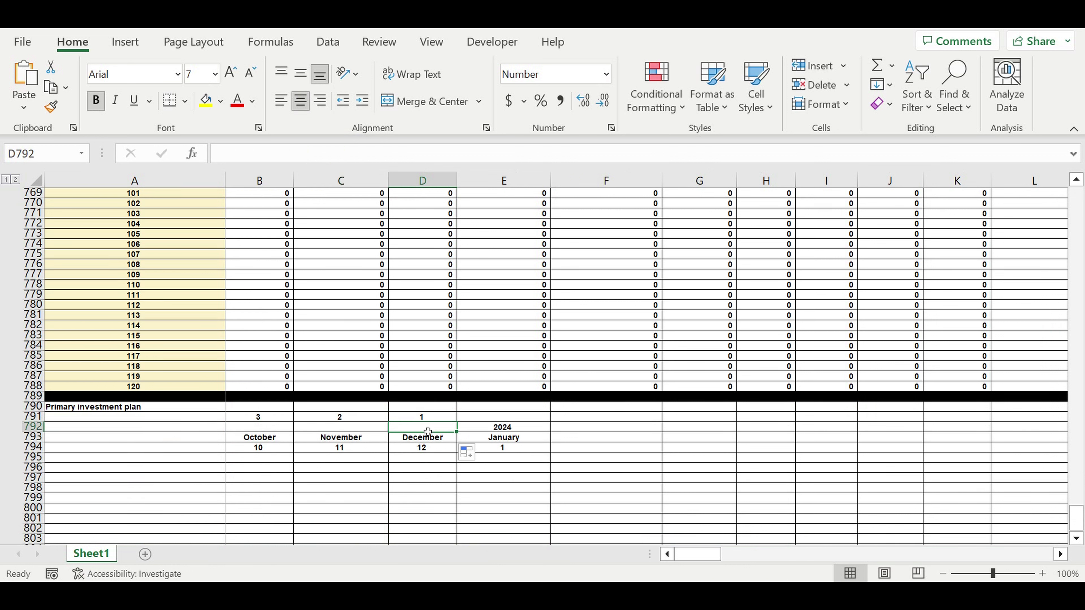
text(=if()
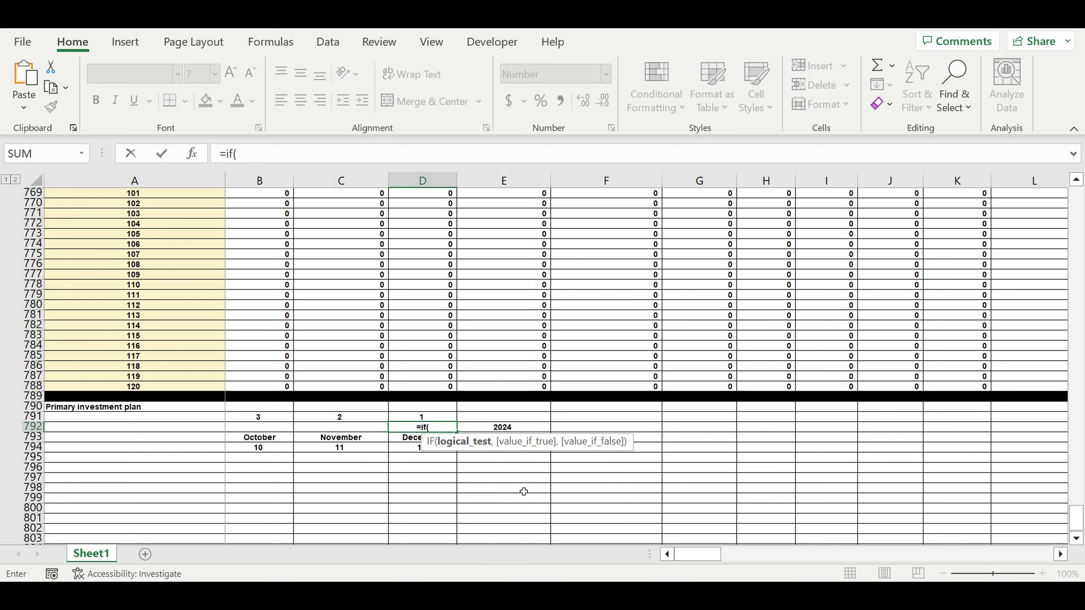
click(500, 462)
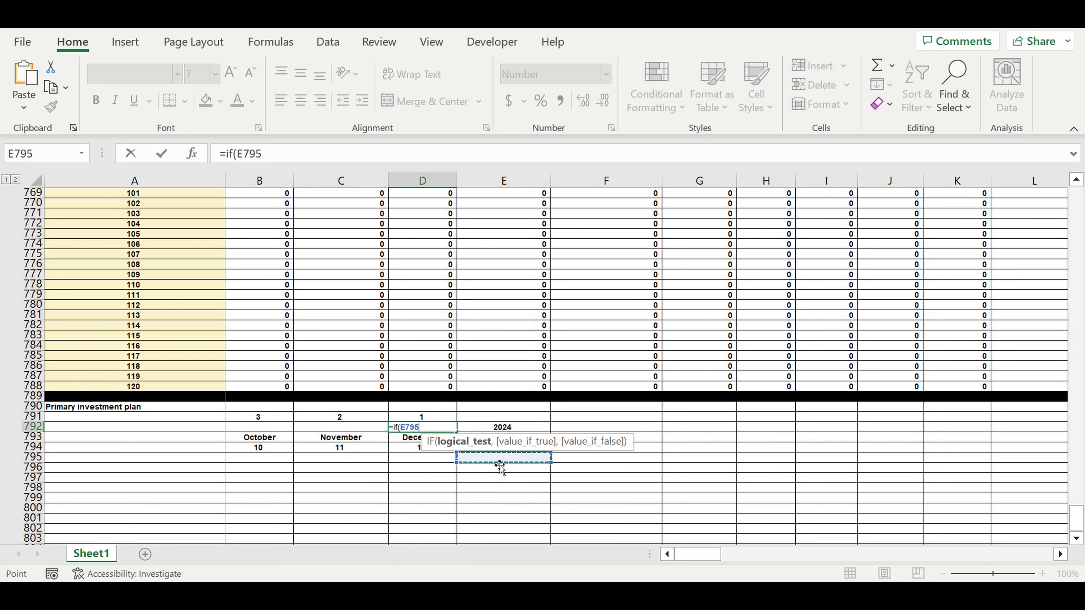
click(495, 439)
click(497, 447)
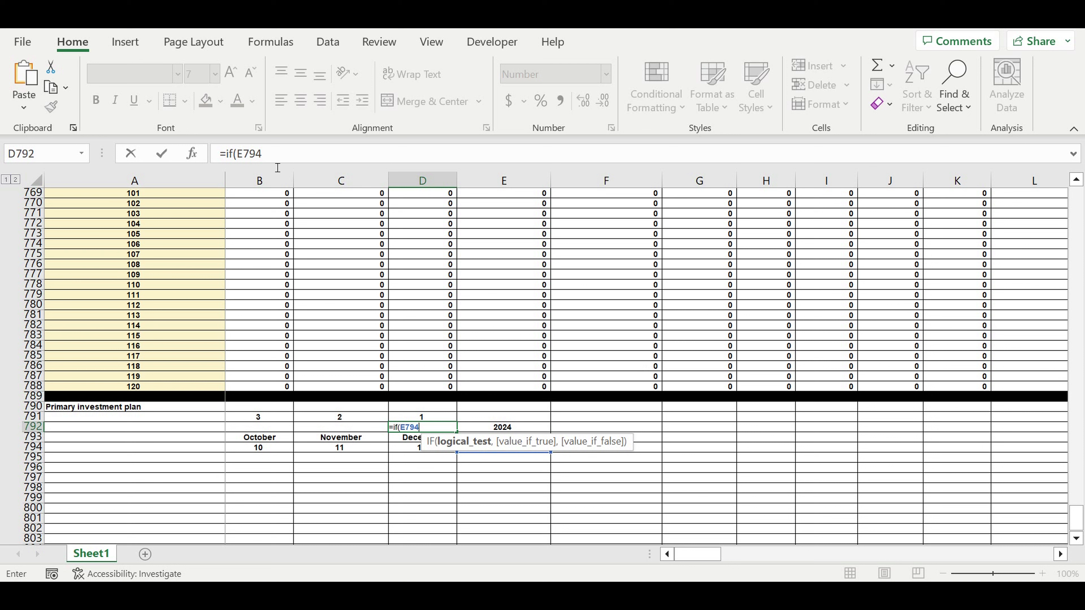
click(279, 154)
text(=1,)
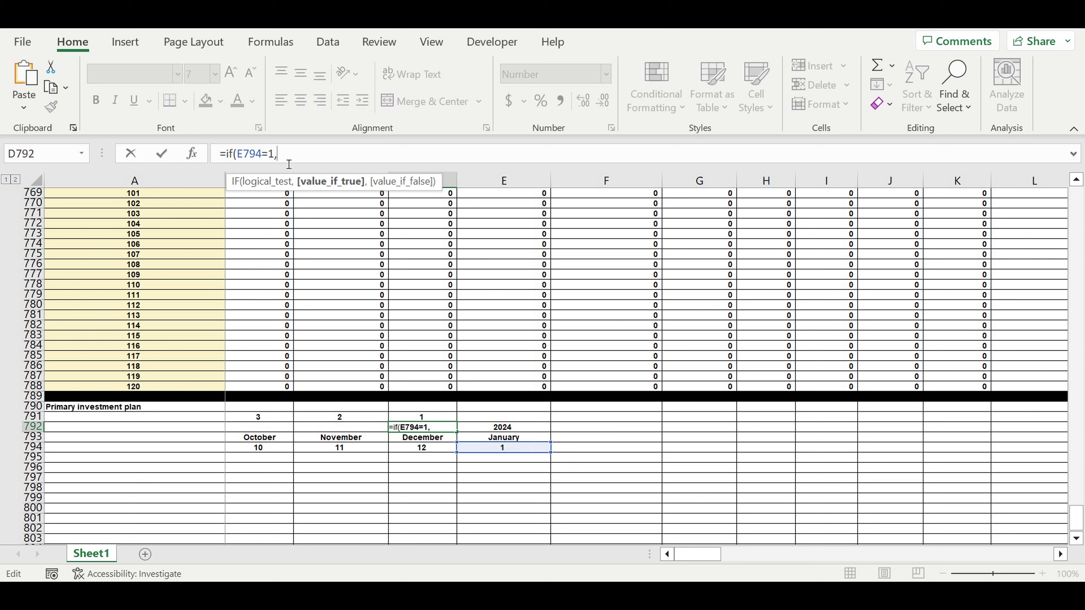
click(496, 431)
text(-1,)
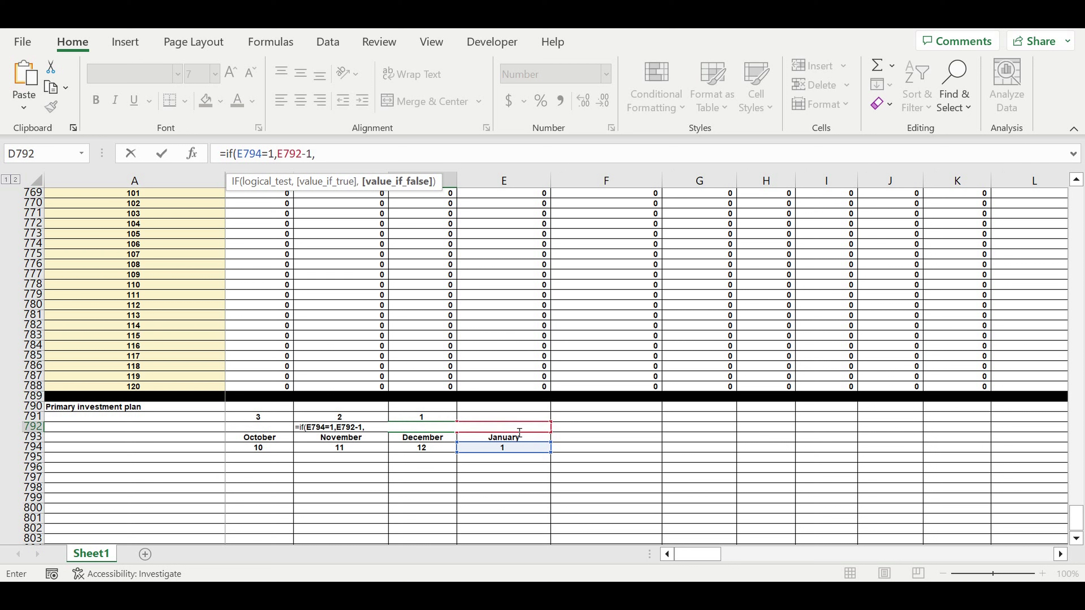
double_click(288, 158)
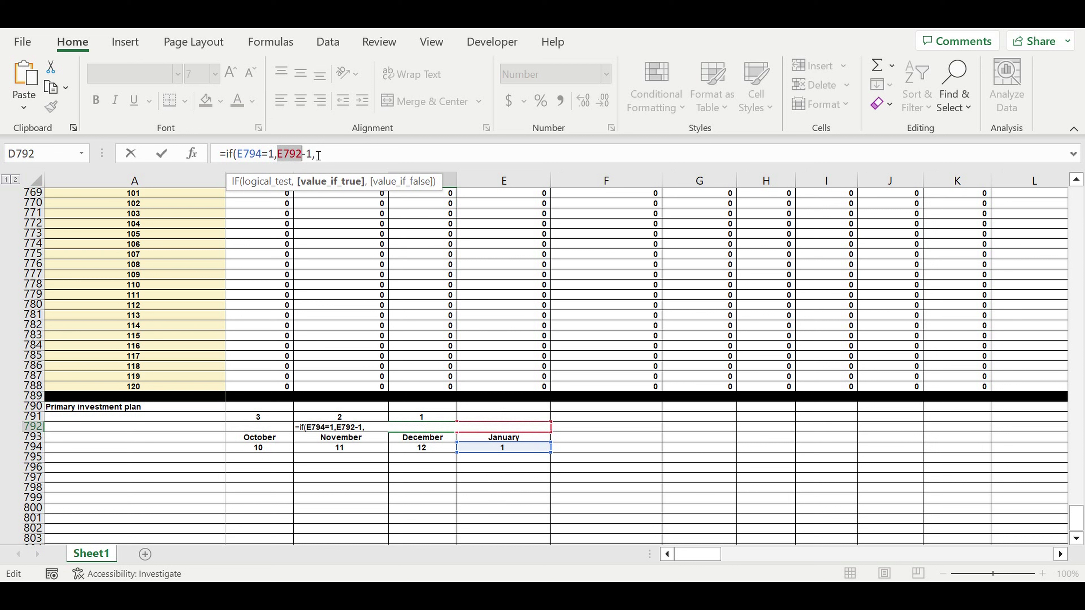
click(339, 158)
key(ctrl+v)
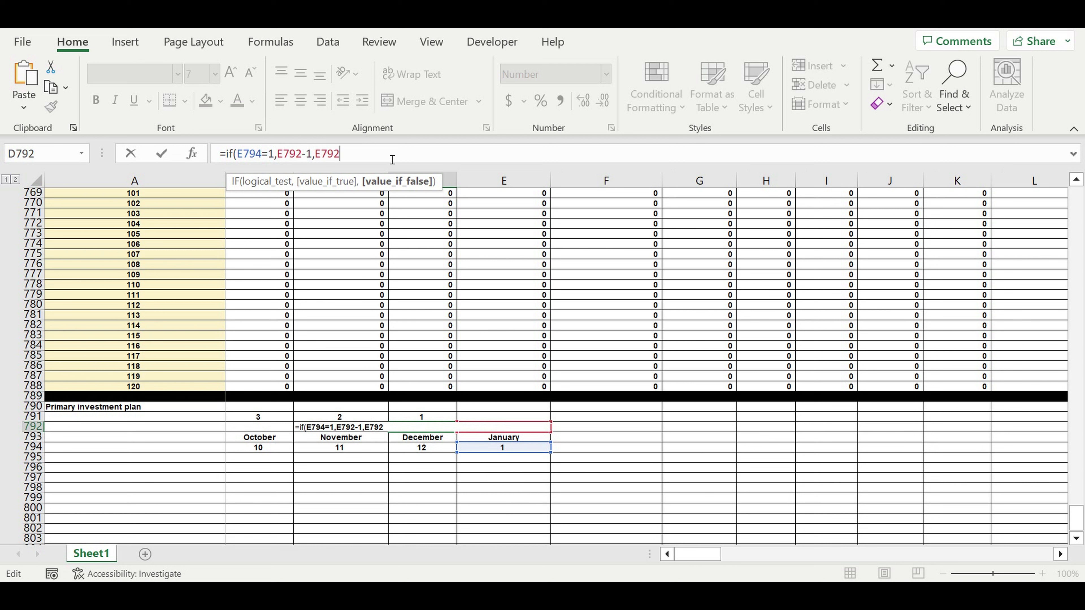
text())
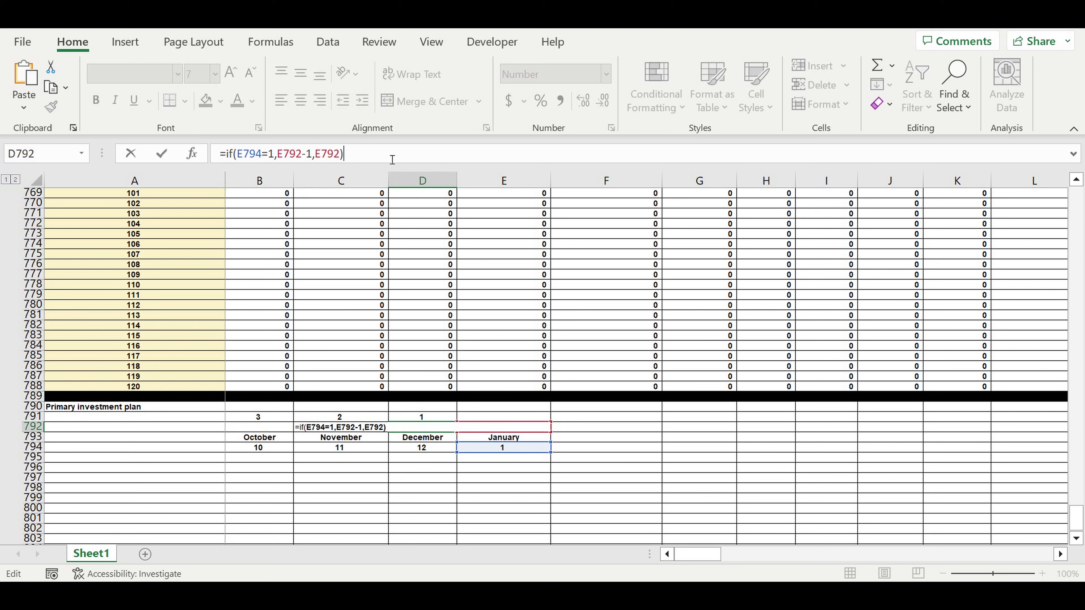
key(Return)
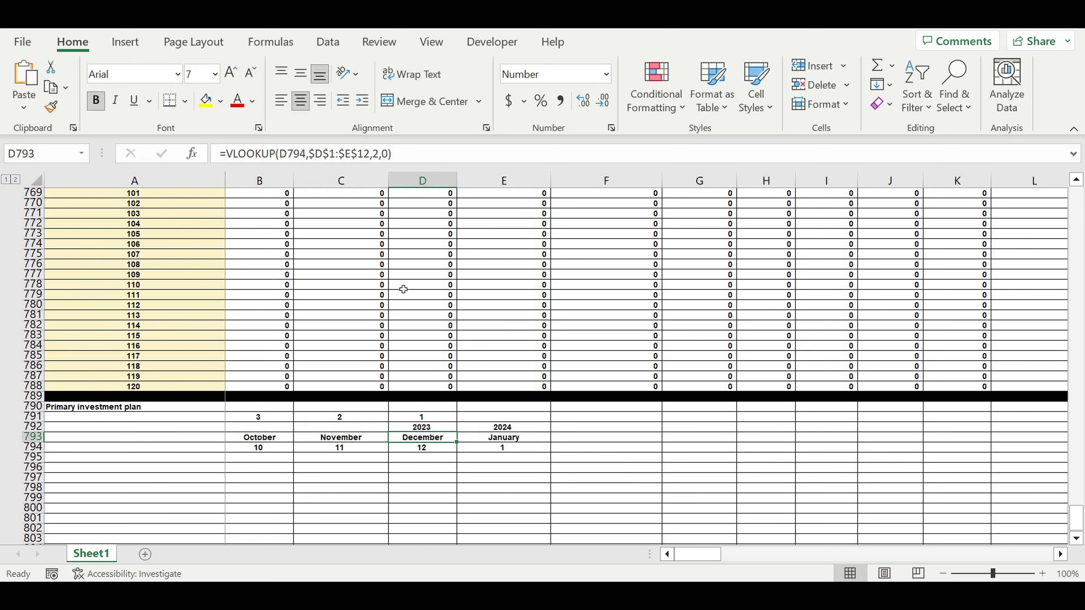
Fill the year formula from D792 across C792 to B792.
click(427, 430)
drag(464, 436, 230, 448)
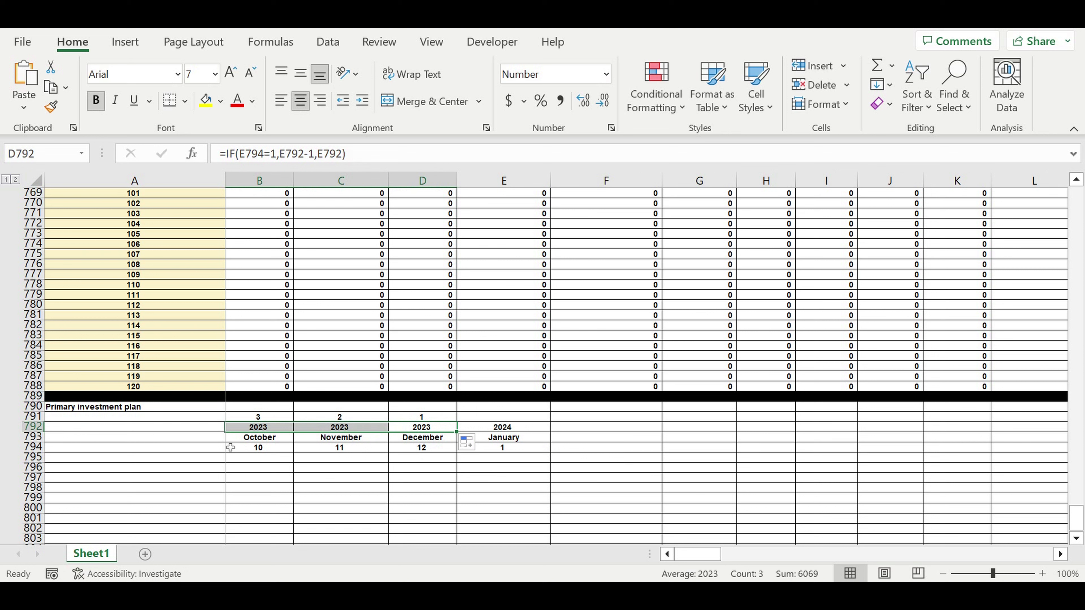
click(413, 490)
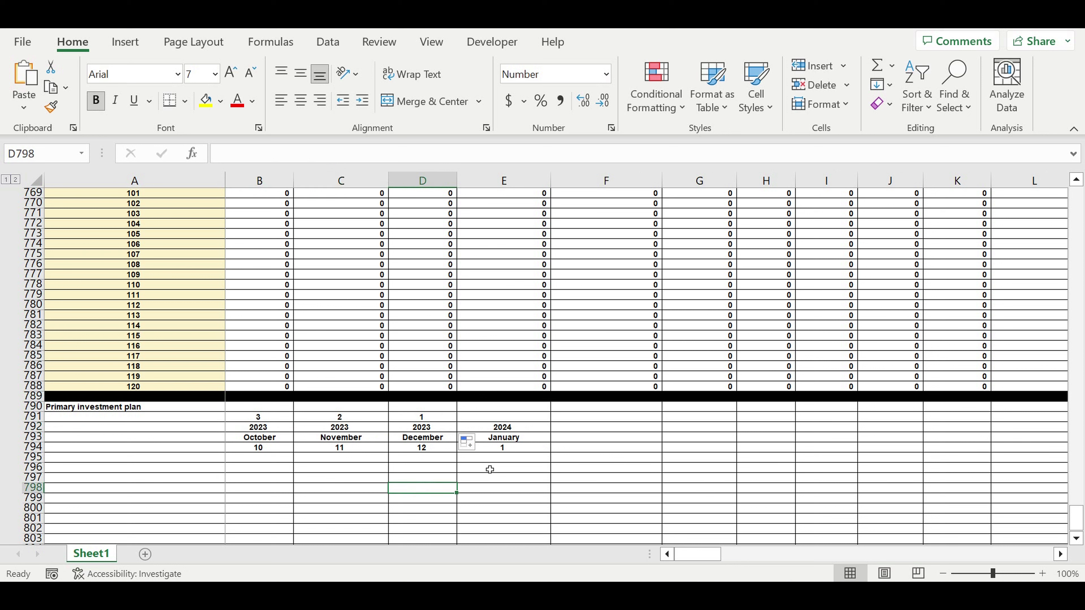
Enter the label "operating activity start" in E795 and fill it down to E810.
drag(520, 450, 258, 427)
key(Down)
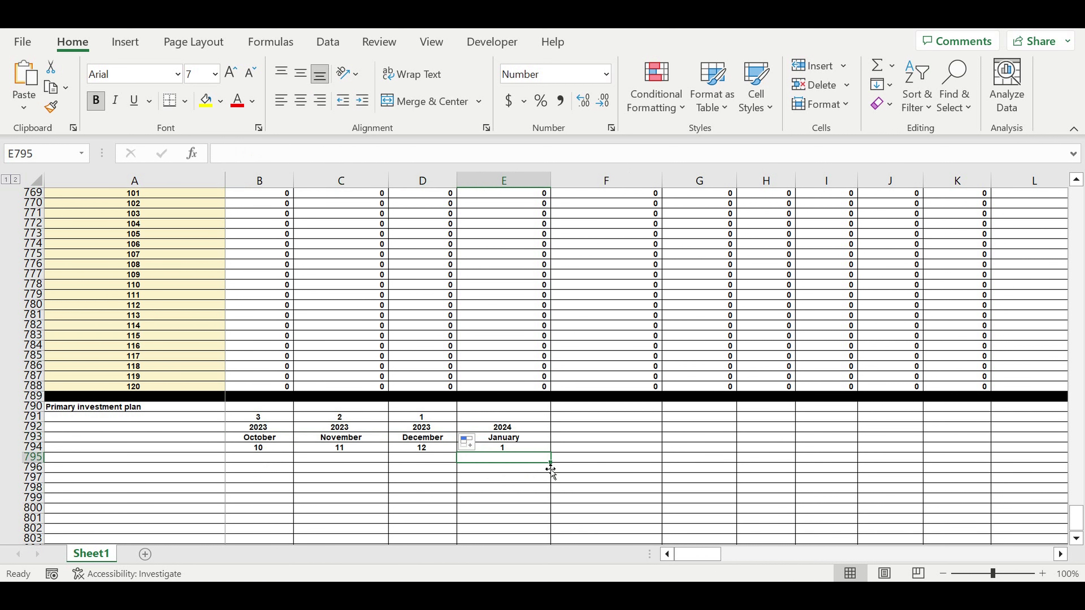
text(opera)
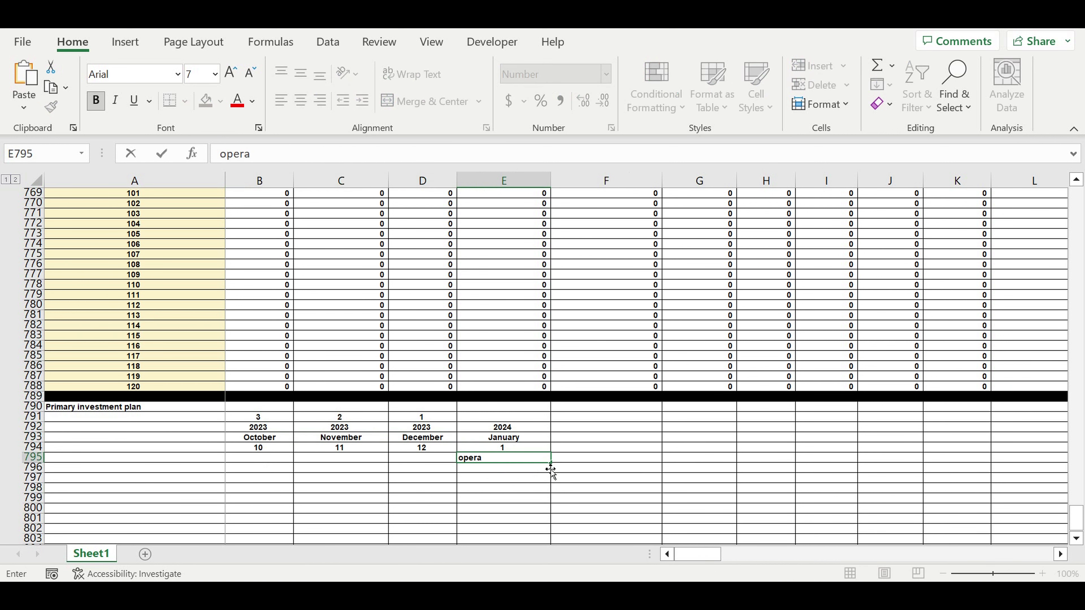
text(ting activity start)
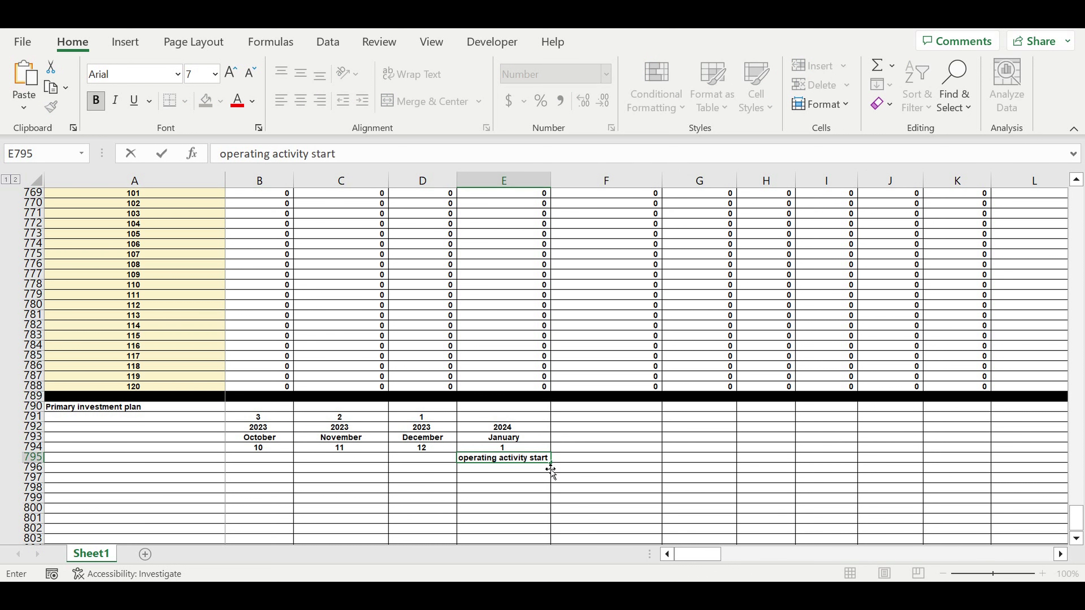
key(ctrl+Return)
scroll(522, 380, down, 5)
drag(549, 313, 572, 461)
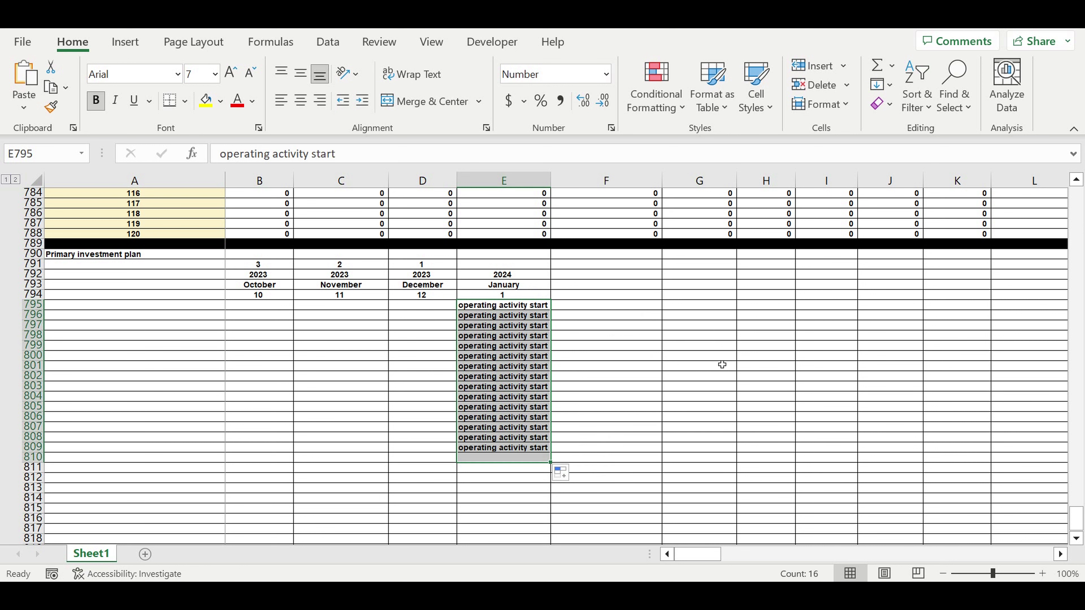
Color the operating activity start cells E795:E810 bright green and the timeline block B791:E794 light gold.
click(220, 100)
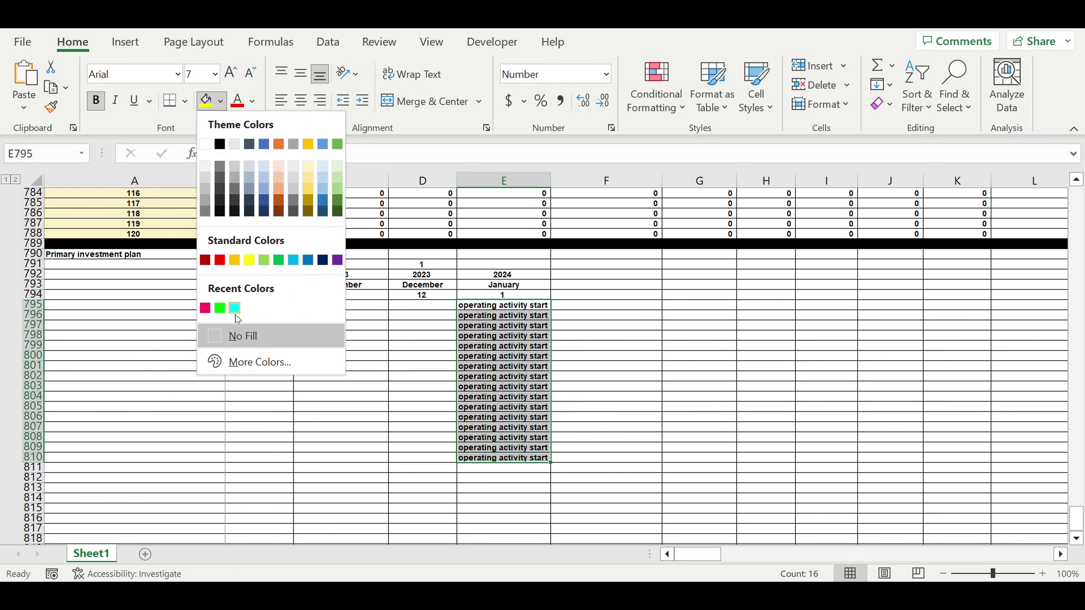
click(220, 309)
drag(512, 294, 274, 264)
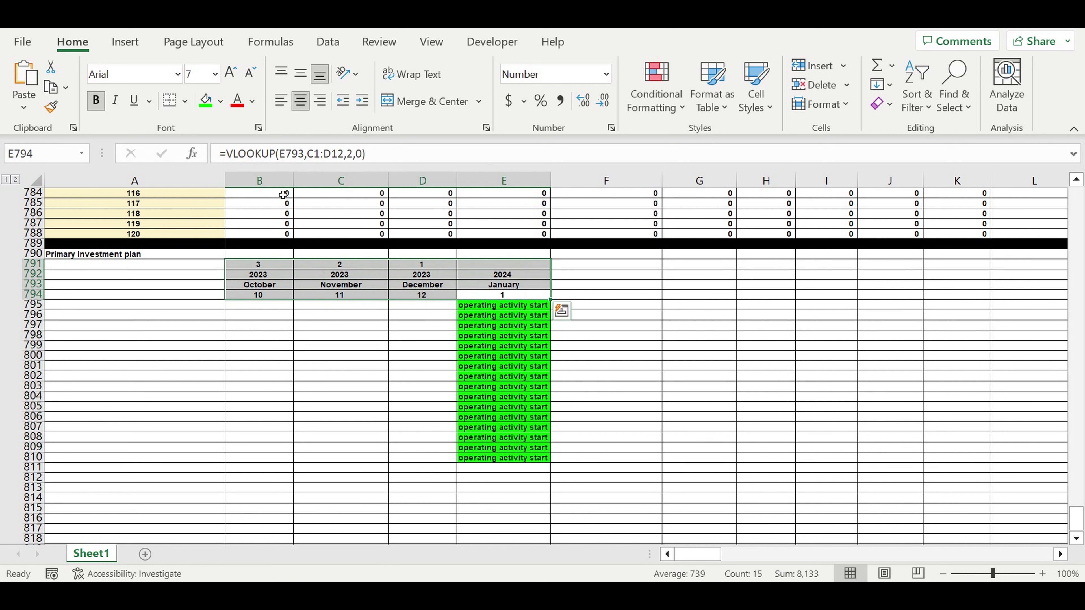
click(221, 101)
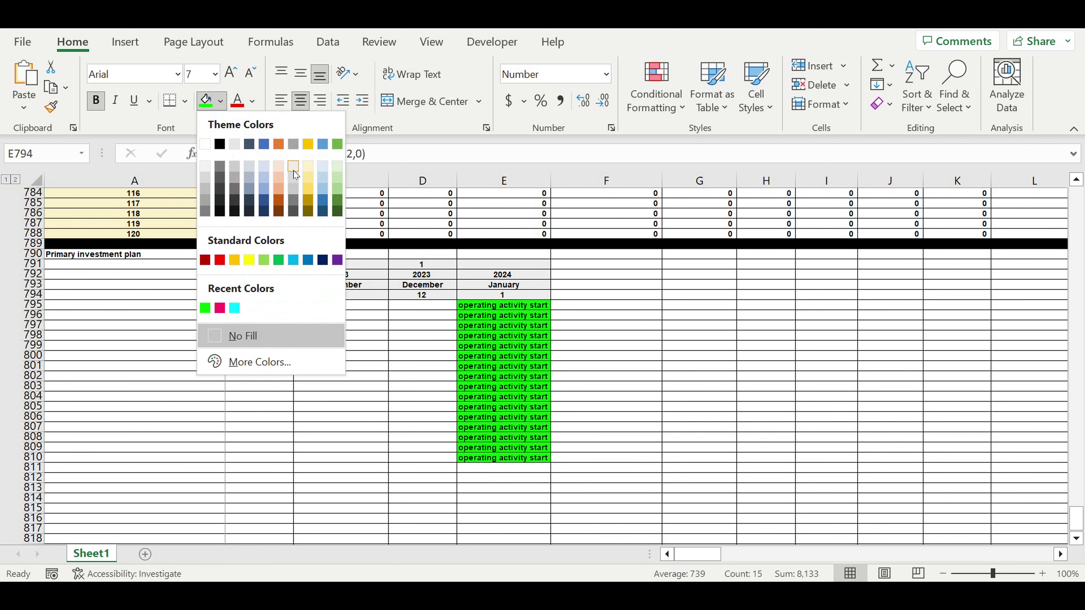
click(306, 170)
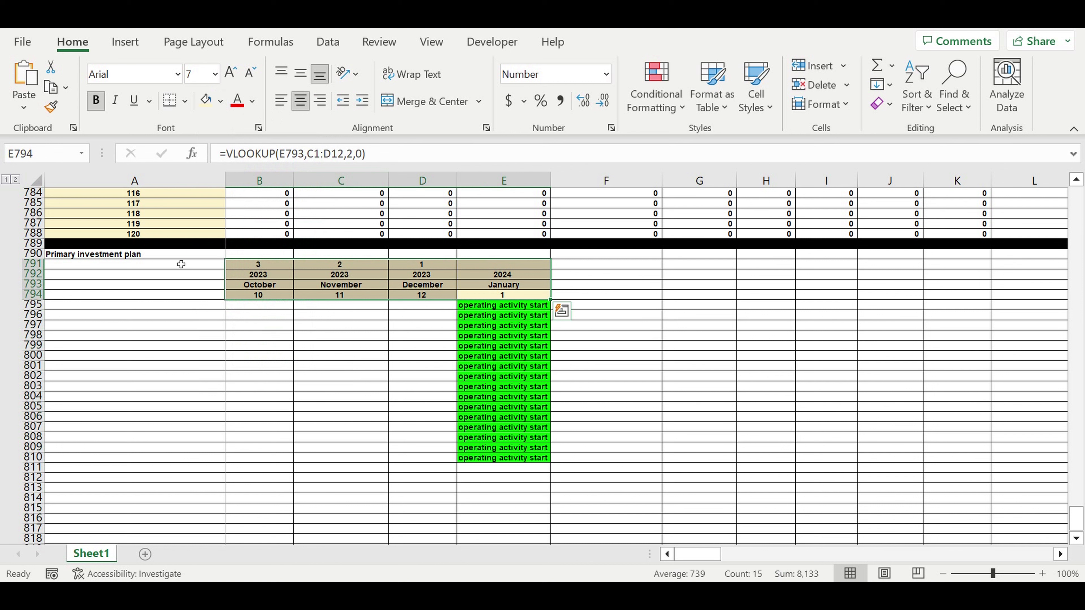
Enter the header "Investment plan item" in A794 beside the month timeline.
click(216, 294)
text(I)
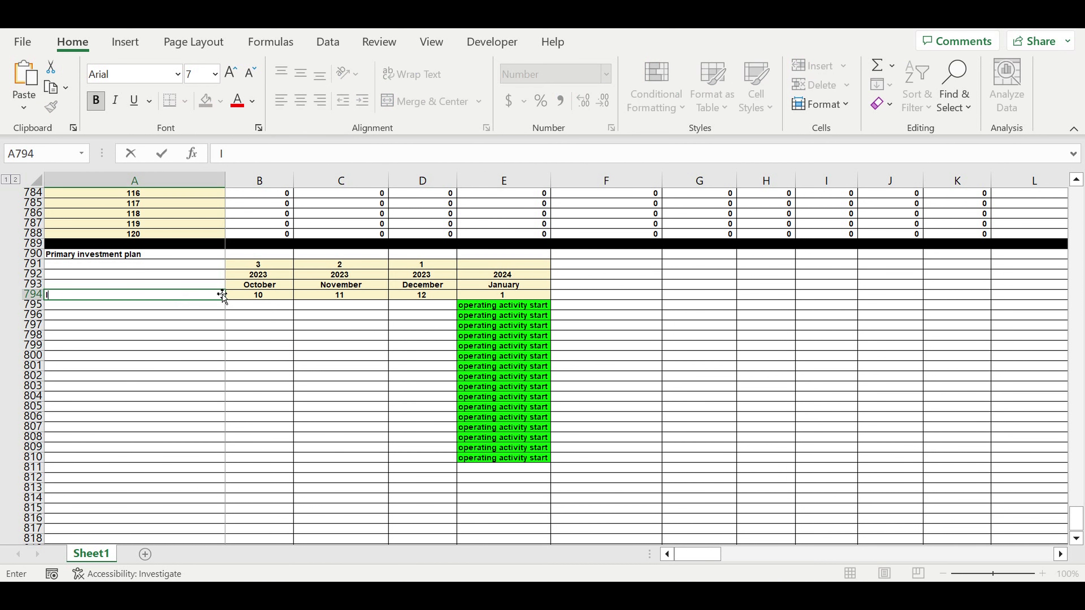
text(nvestment plan item)
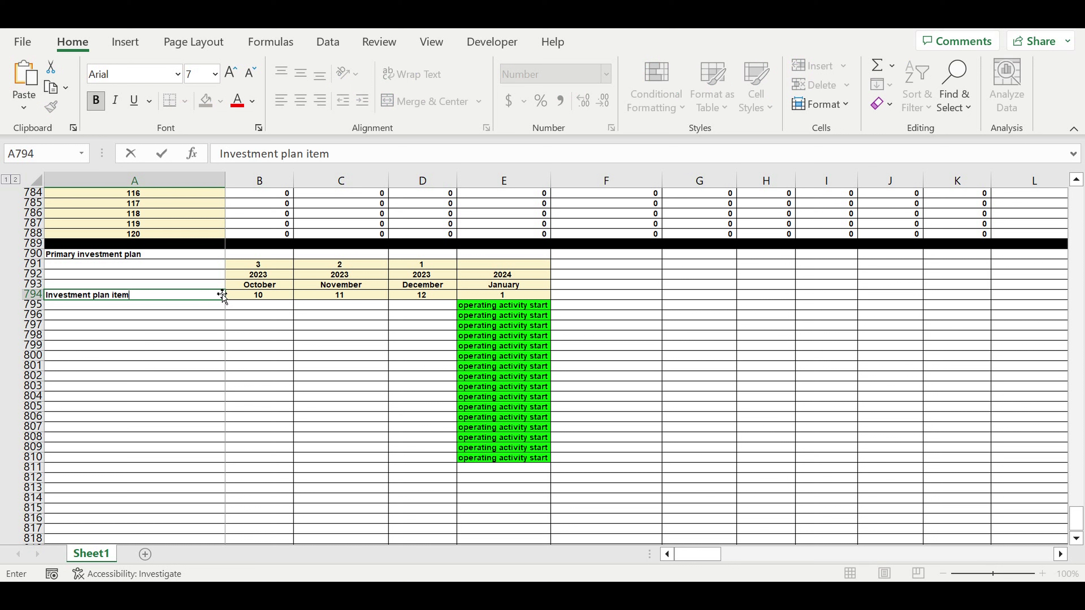
key(Return)
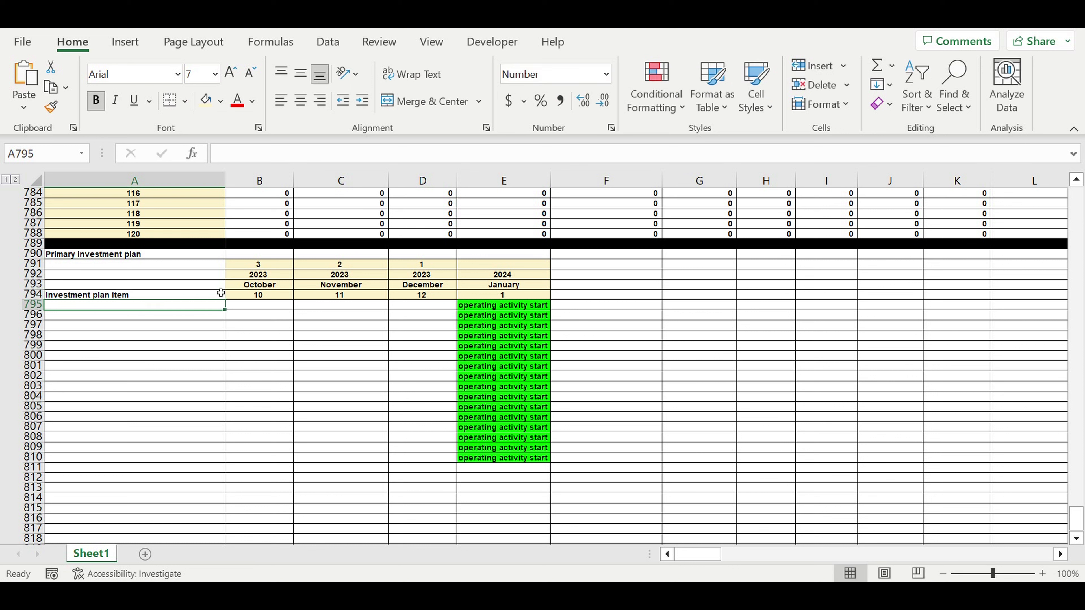
Create a numbered series of labels from "Investment plan item 1" to "Investment plan item 16" in A795:A810.
click(133, 298)
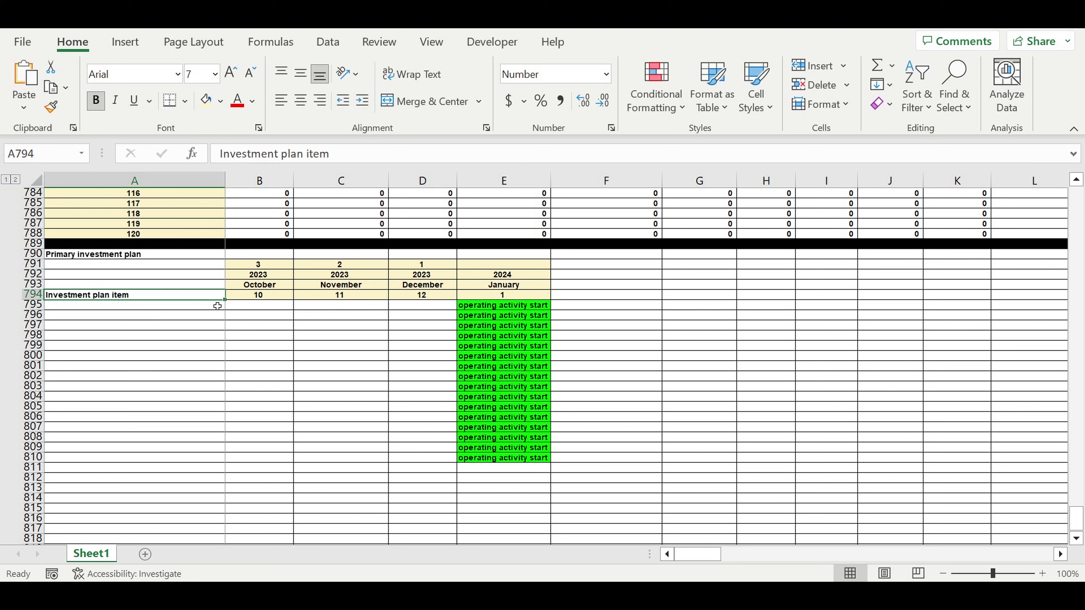
drag(228, 308, 218, 314)
click(198, 308)
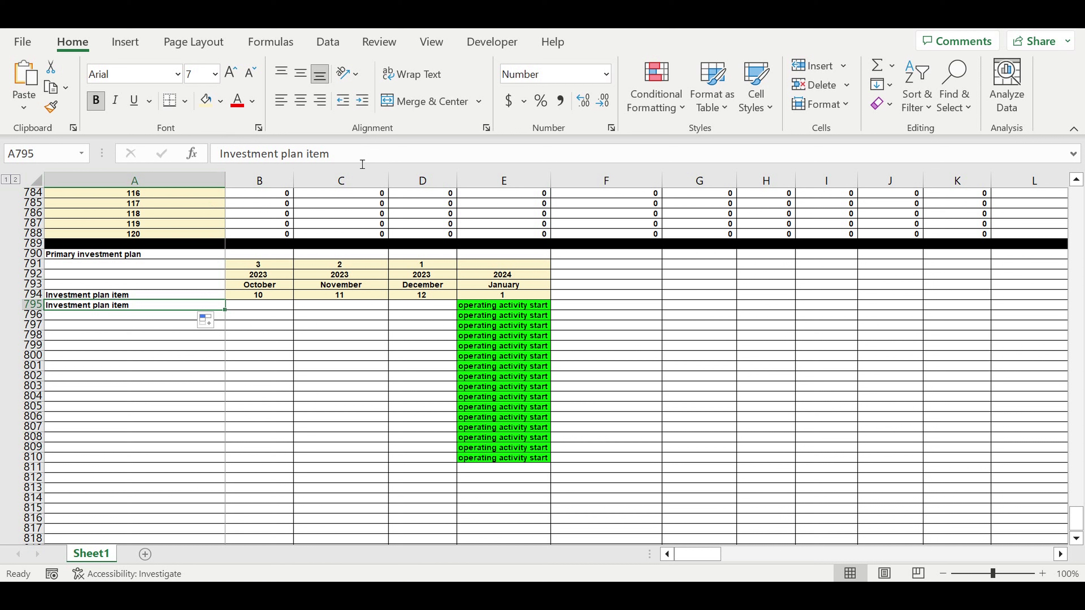
click(349, 157)
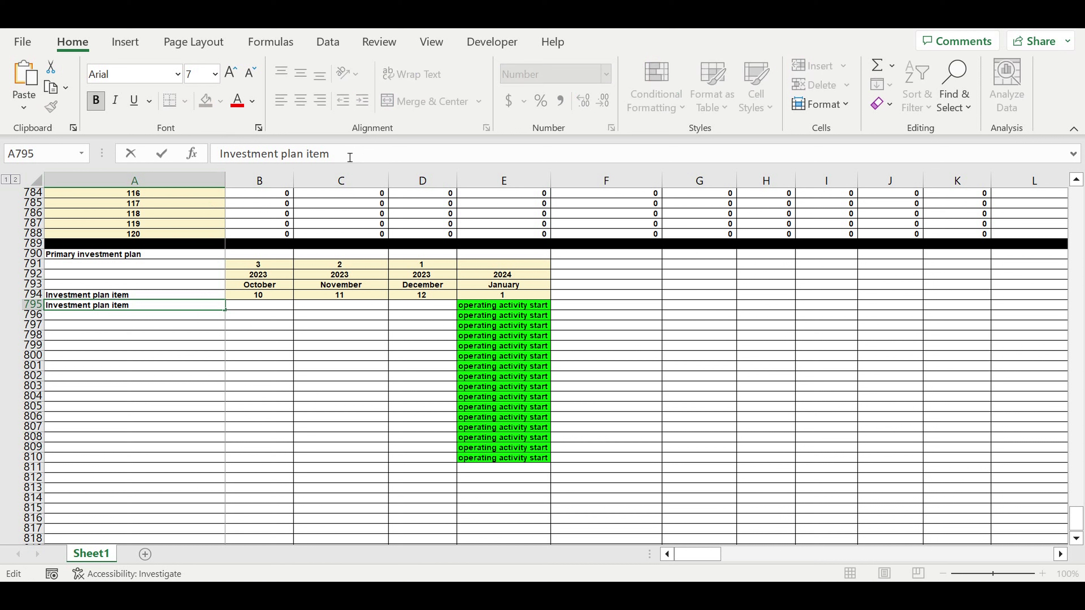
text(1)
click(159, 370)
click(210, 309)
drag(225, 310, 227, 467)
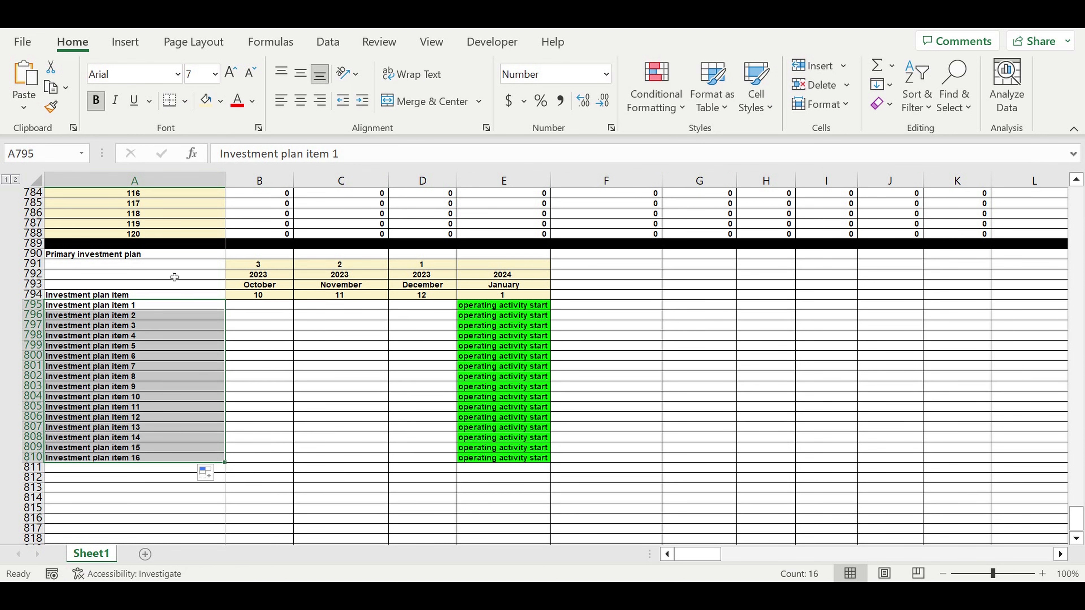
Indent the item labels in A795:A810, and center the A794 header with a light blue fill.
click(362, 100)
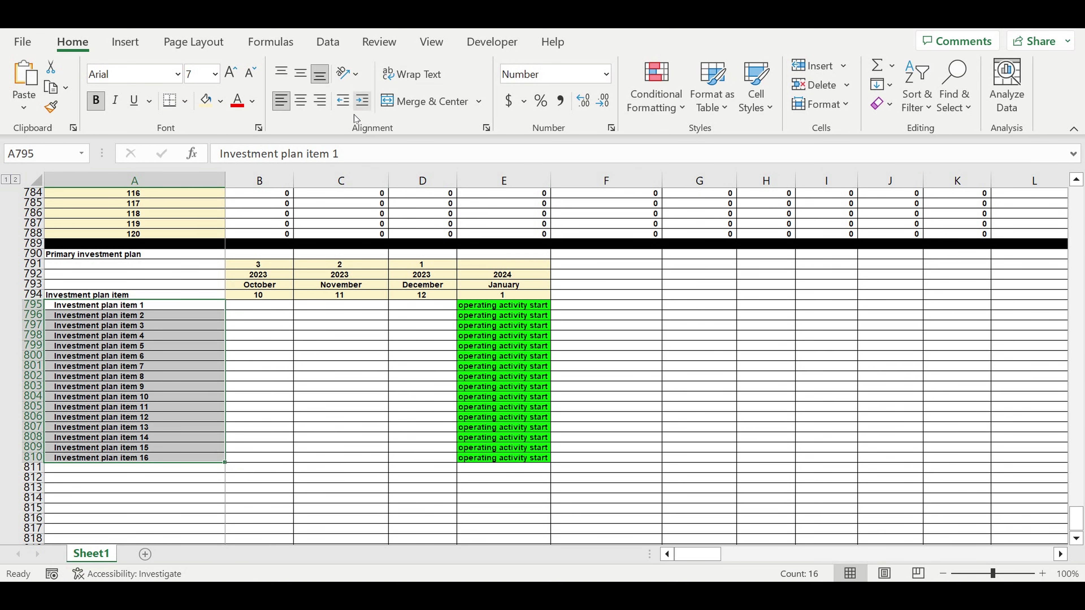
click(199, 298)
click(300, 100)
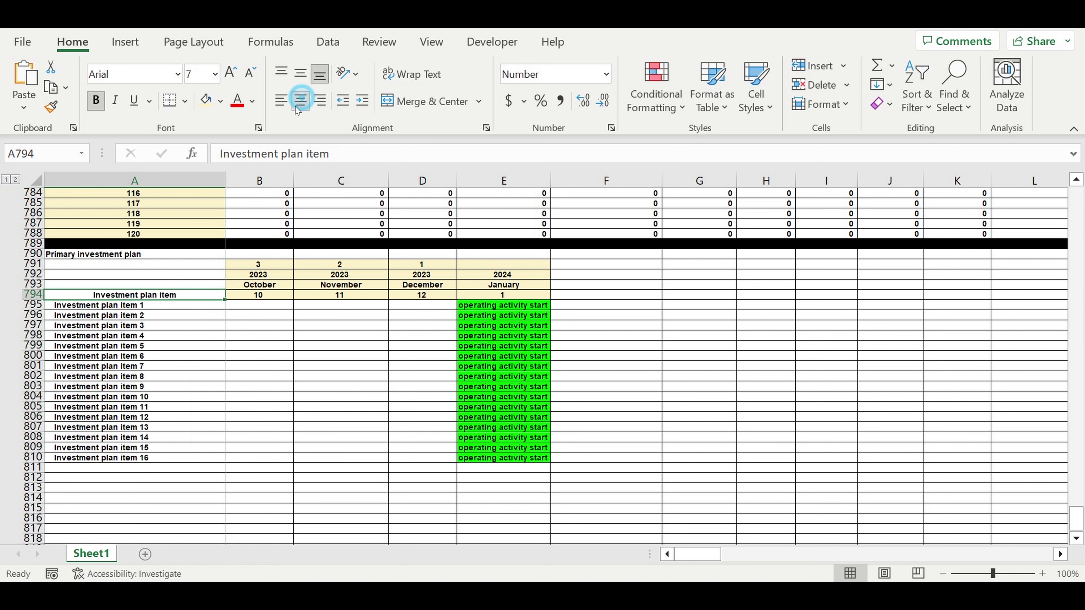
click(220, 100)
click(313, 165)
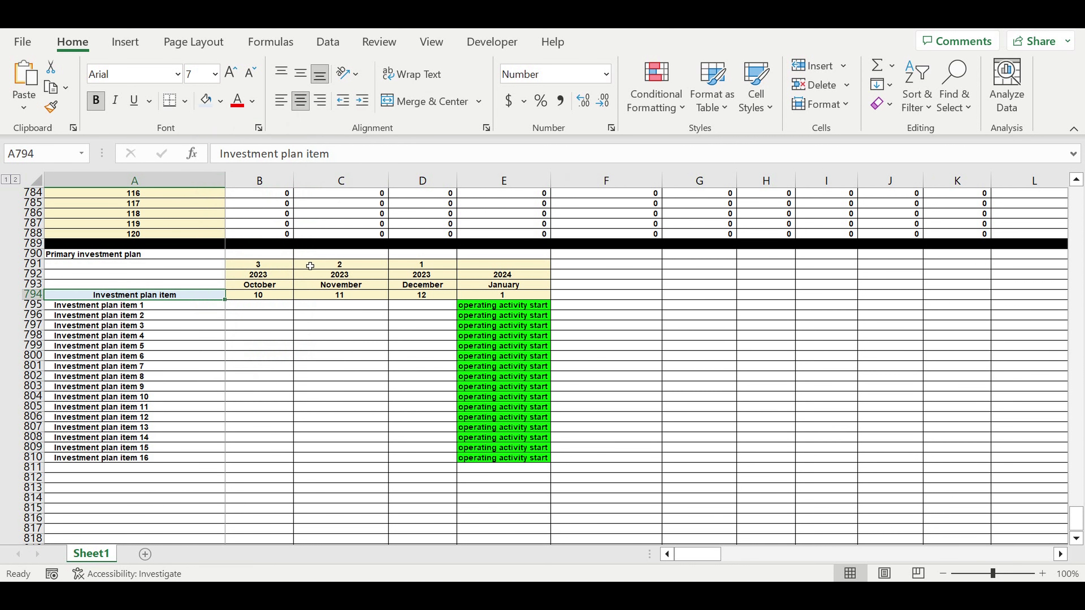
Format the "Primary investment plan" title in A790 with a purple fill and white text.
click(175, 255)
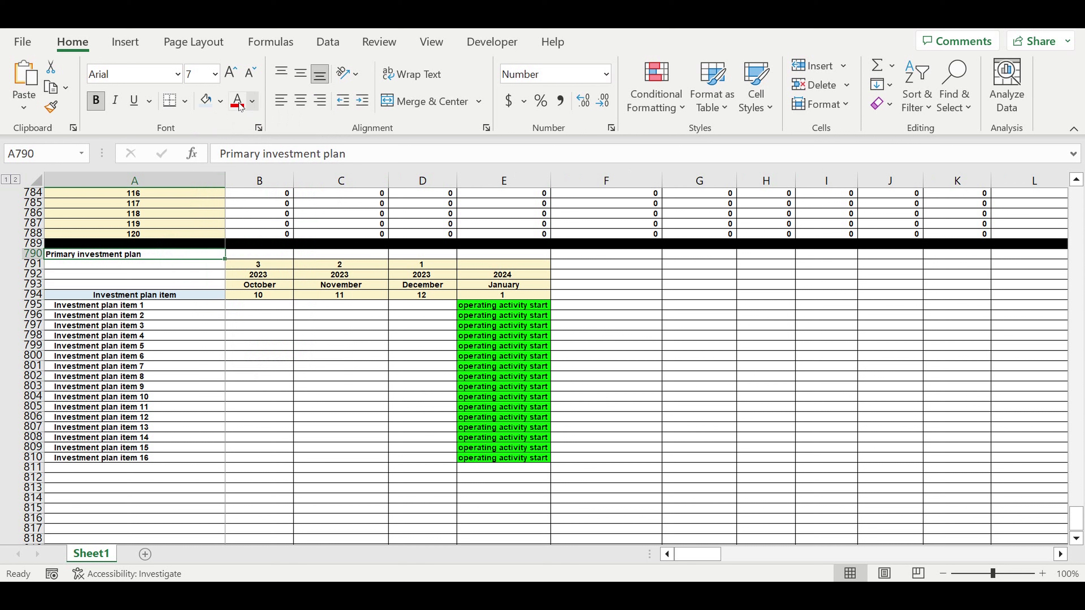
click(220, 101)
click(336, 262)
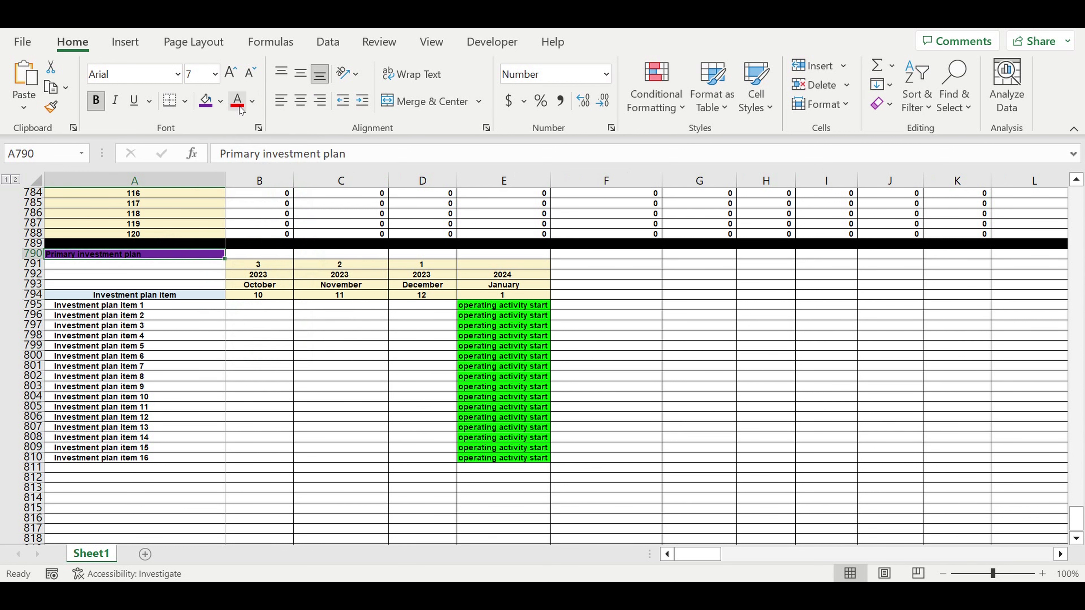
click(250, 101)
click(241, 169)
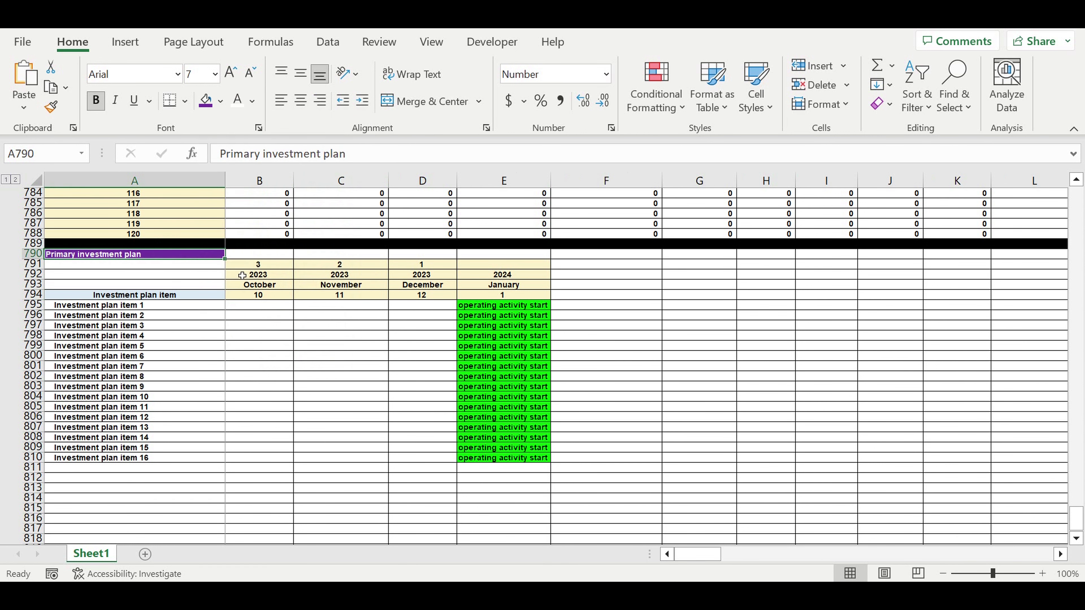
Fill the blank cells A791:A793 with the same light gold as the timeline block.
drag(213, 267, 212, 285)
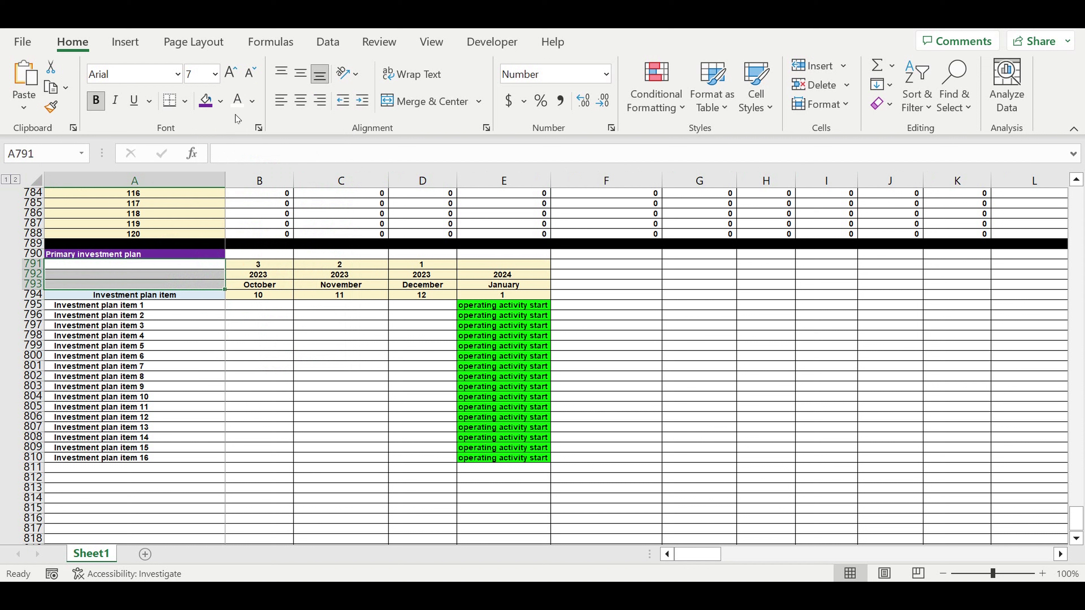
click(223, 101)
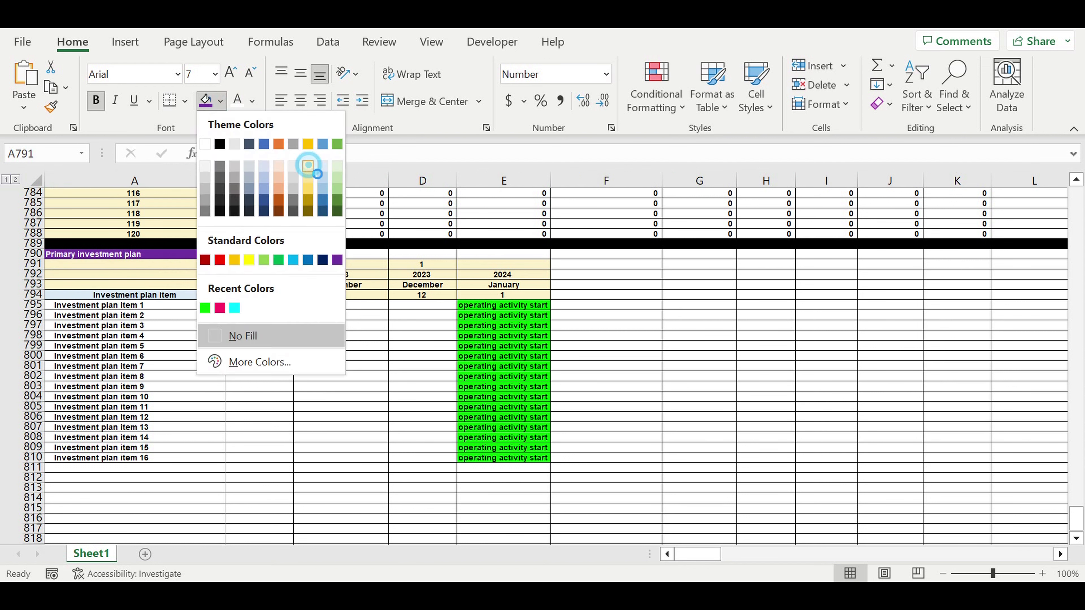
click(310, 169)
click(252, 386)
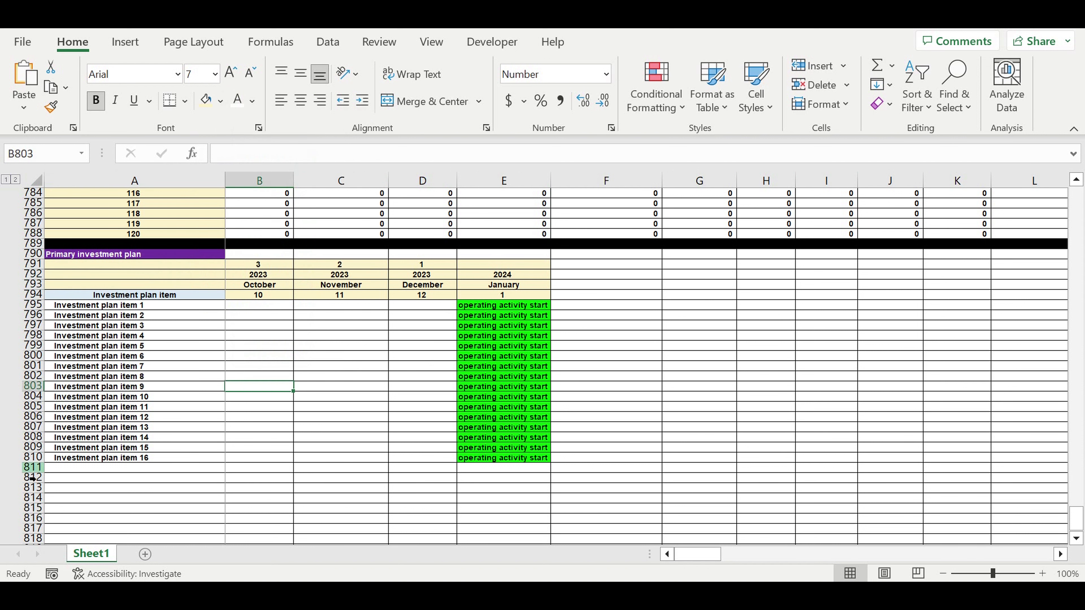
Fill the whole of row 811 black as a divider below the investment plan section.
click(33, 468)
click(221, 101)
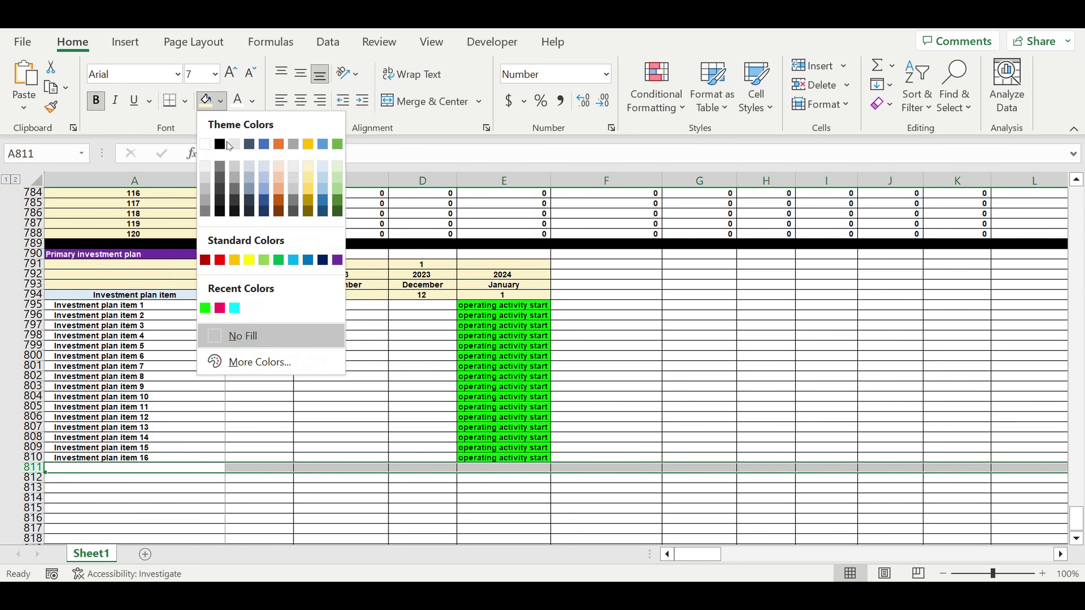
click(220, 144)
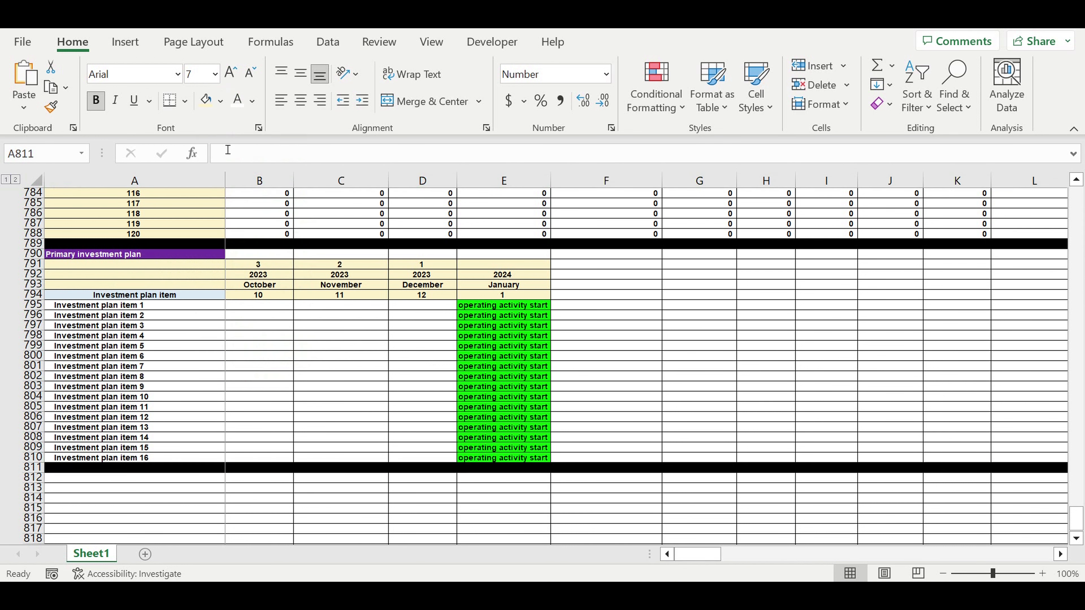
Format the investment item block A795:D810 with white text and a bright light blue fill.
click(213, 308)
drag(213, 308, 427, 460)
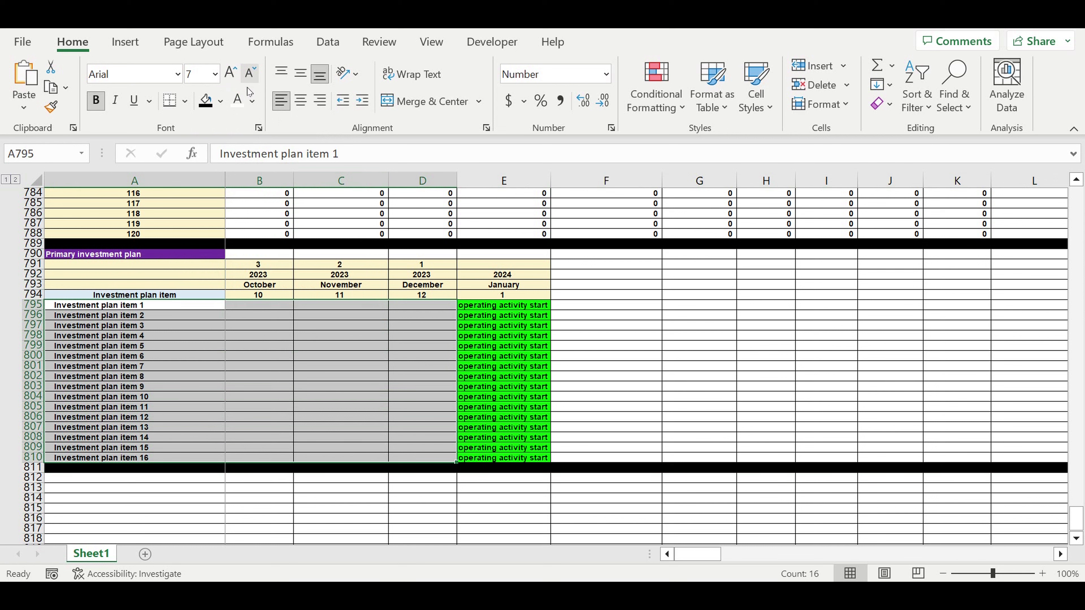
click(233, 102)
click(220, 101)
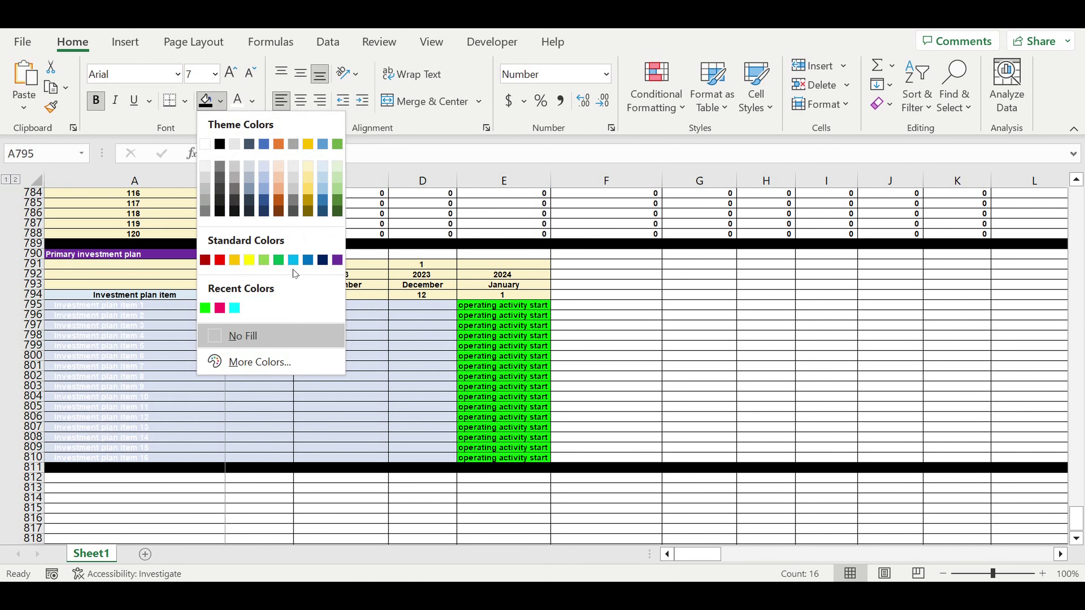
click(307, 260)
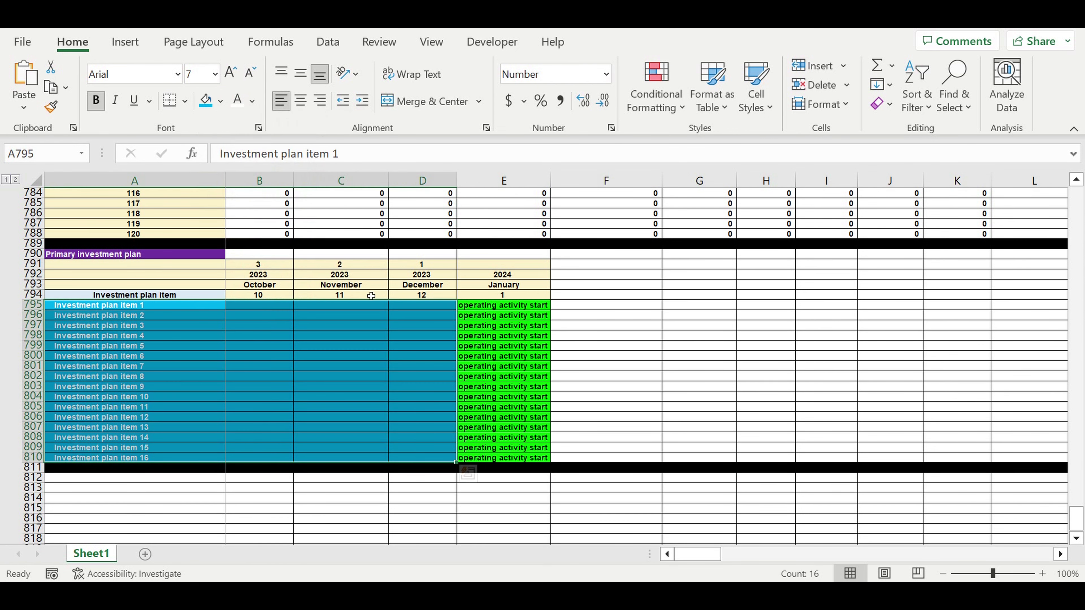
click(370, 325)
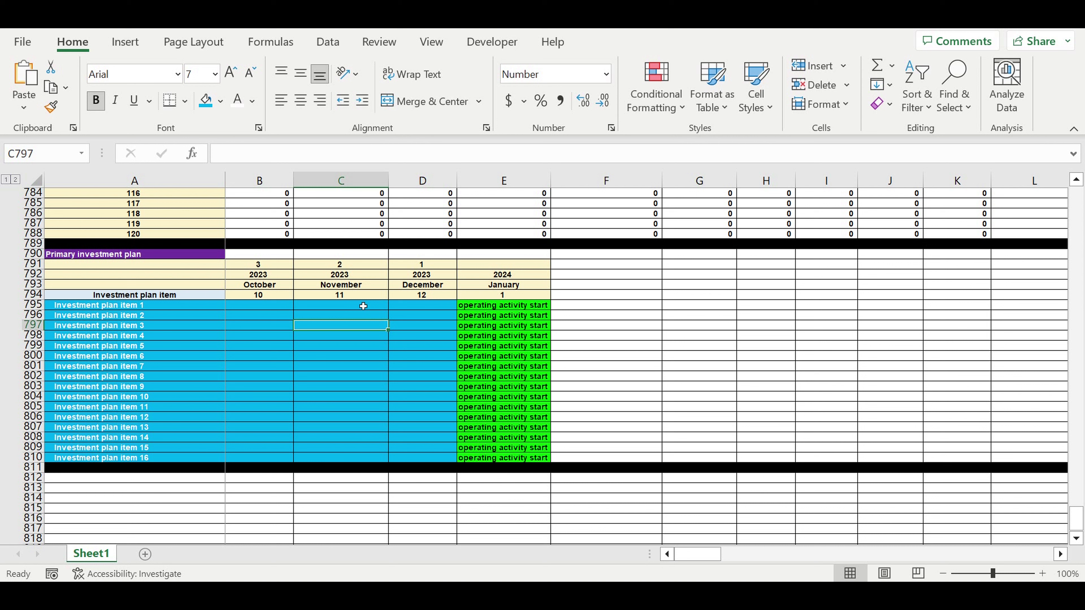
Enter 2,000 in B795 and fill it through B795:D810 for all items and months.
click(275, 305)
text(2,000)
key(Return)
key(Return)
key(Return)
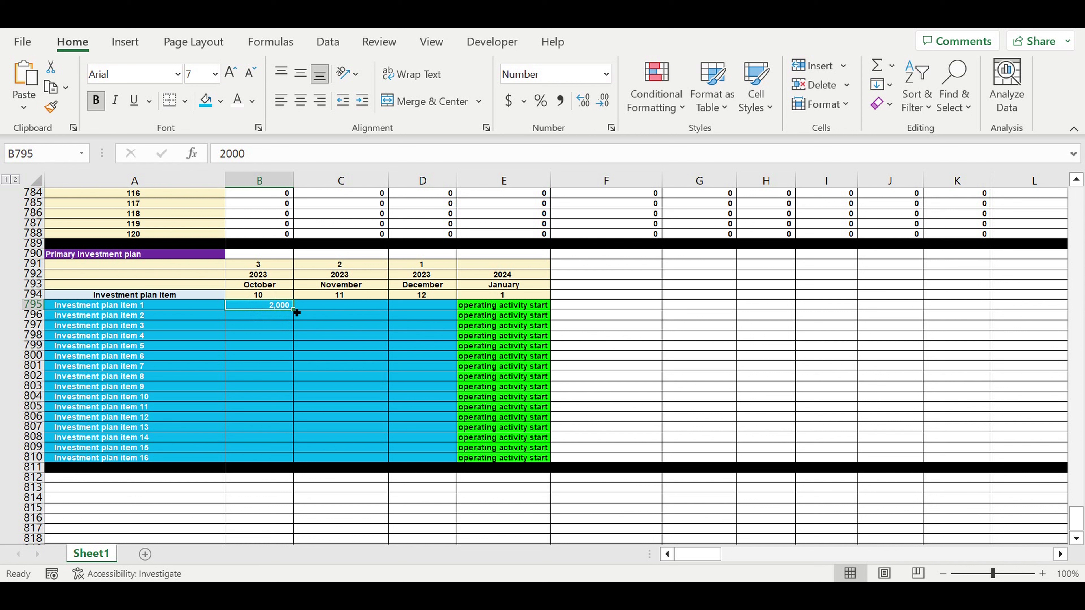
drag(294, 309, 423, 457)
click(359, 396)
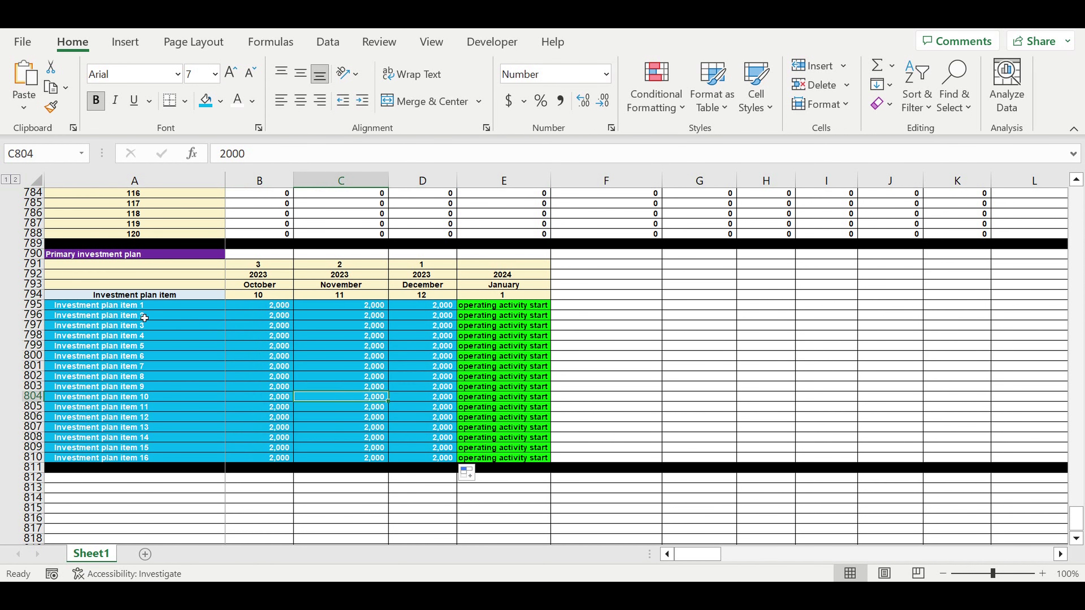
Review the investment item labels, their monthly amounts, the pre-start timeline and the operating activity start column.
drag(132, 309, 137, 464)
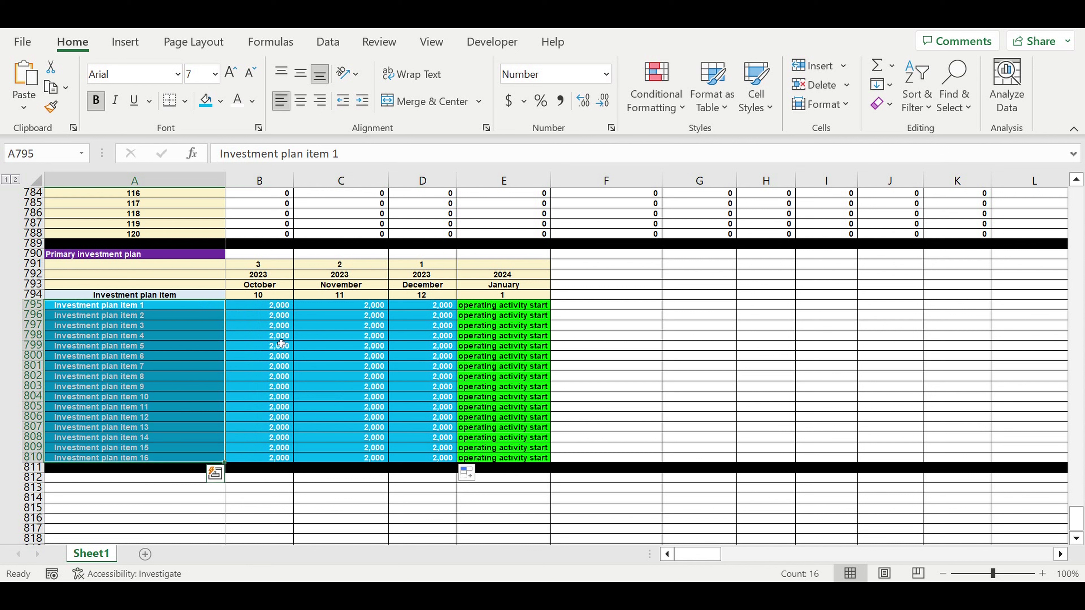
drag(269, 307, 421, 457)
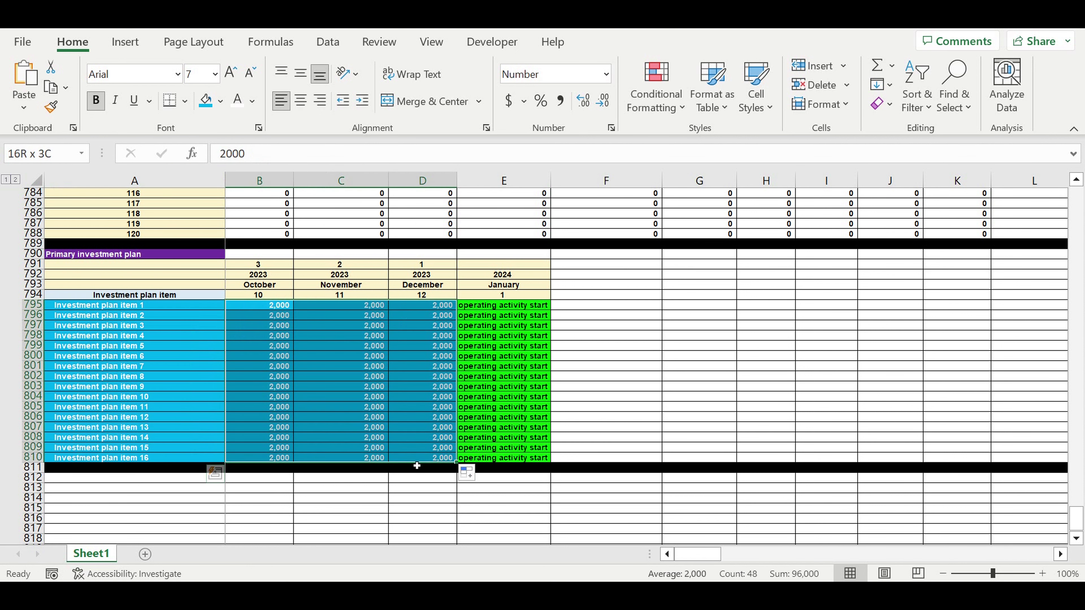
drag(263, 267, 434, 296)
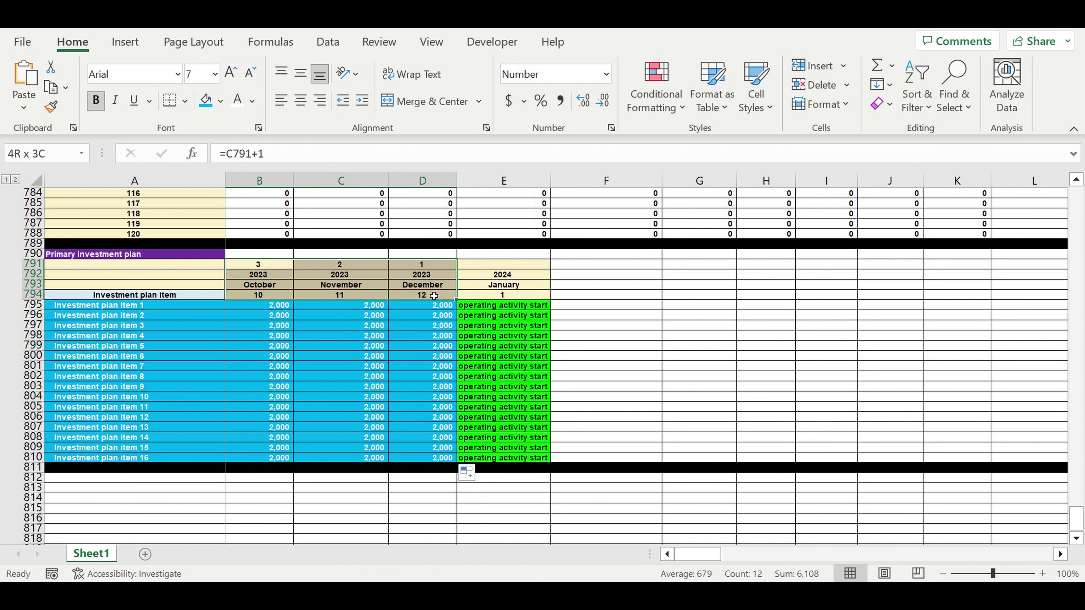
drag(496, 267, 493, 463)
click(638, 356)
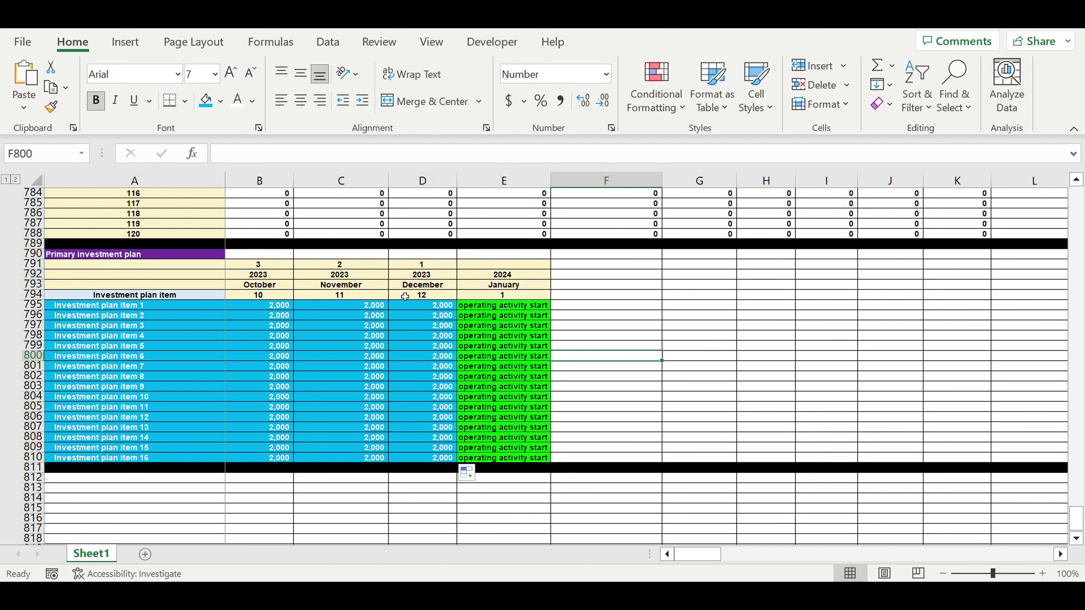
drag(271, 310, 440, 458)
click(632, 367)
Copy the "Loan payments ($/month)" header rows 666:667 and paste them at A812 below the black divider.
scroll(471, 346, up, 13)
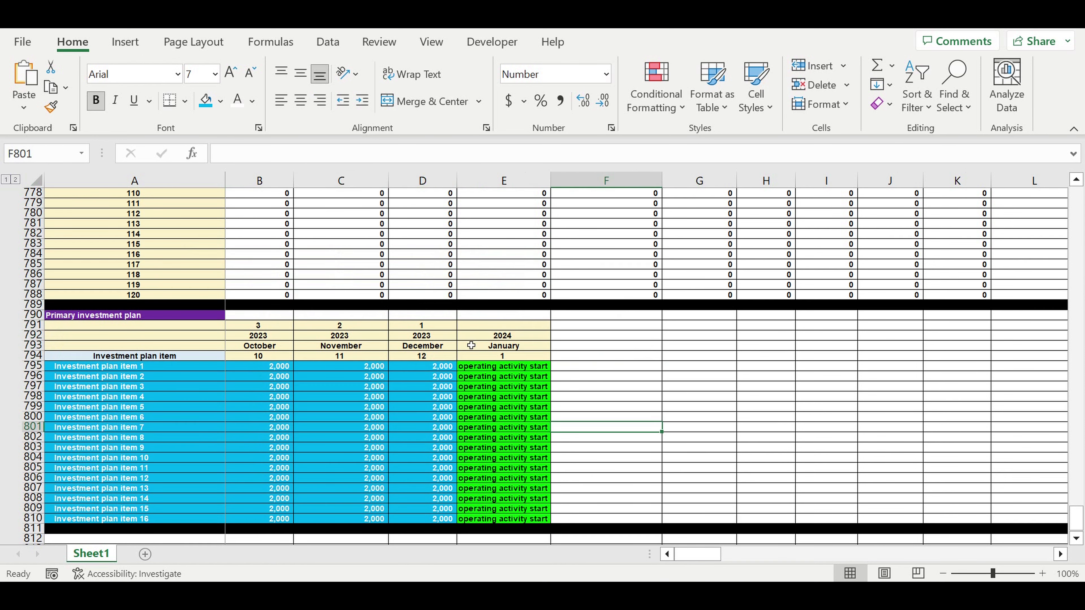
scroll(471, 345, up, 20)
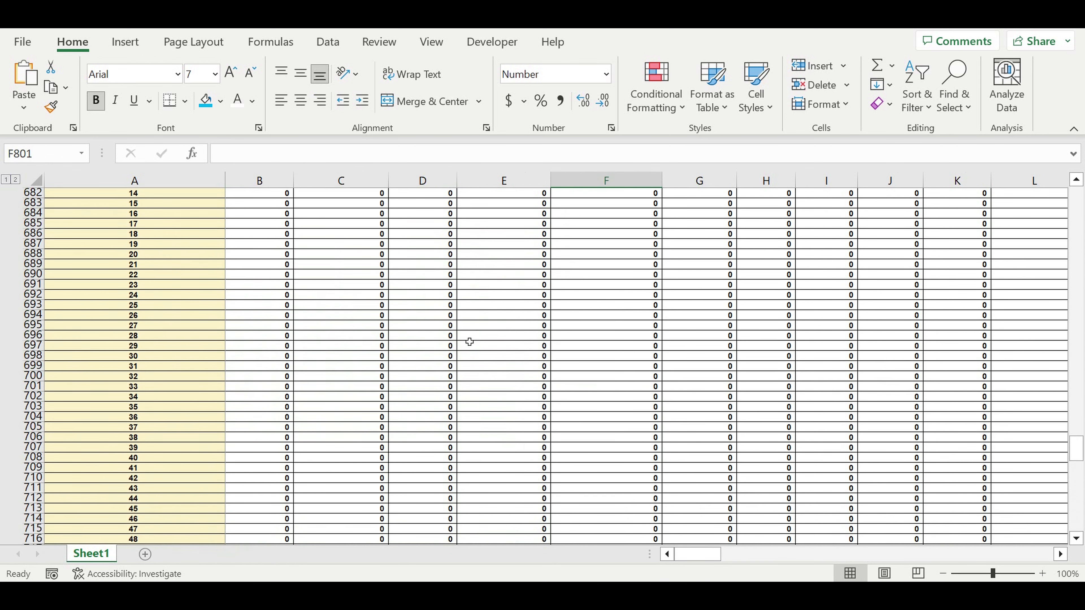
scroll(429, 323, up, 2)
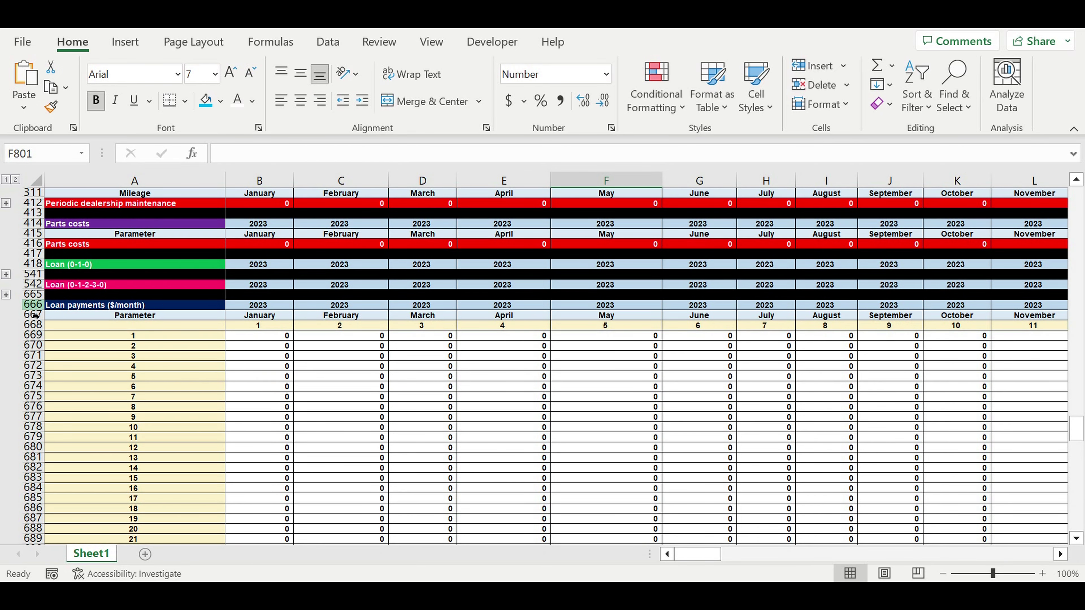
click(31, 306)
drag(32, 316, 31, 316)
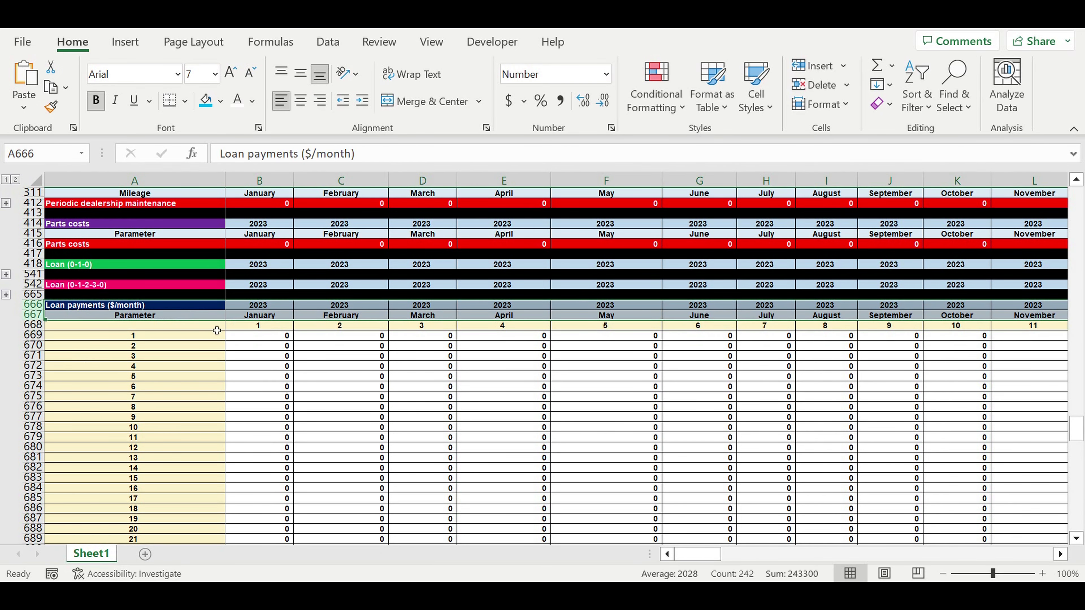
key(ctrl+c)
click(284, 346)
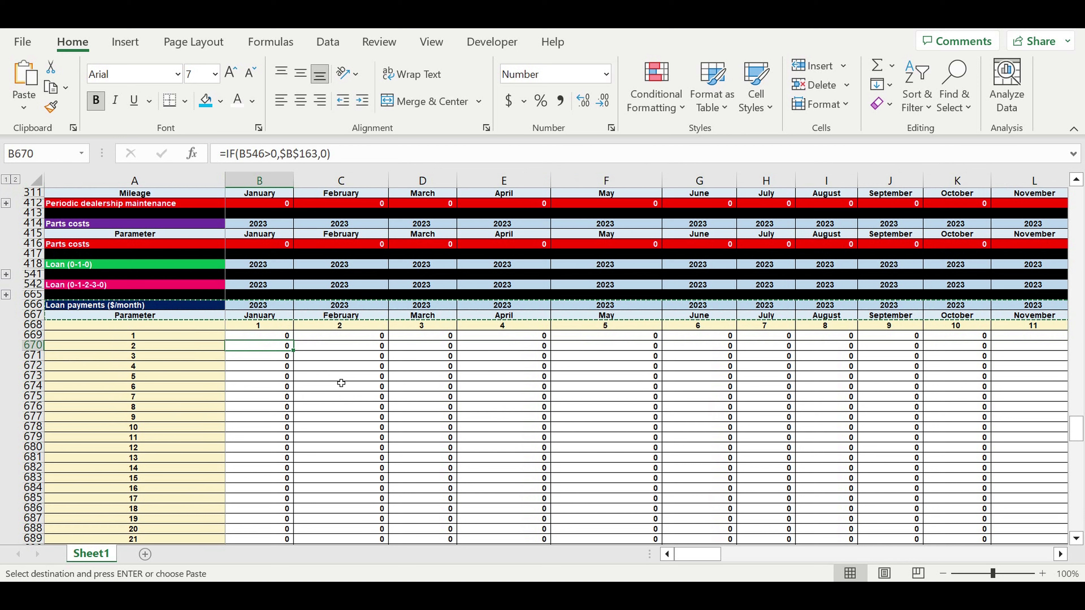
scroll(341, 382, down, 20)
scroll(316, 379, down, 10)
click(185, 360)
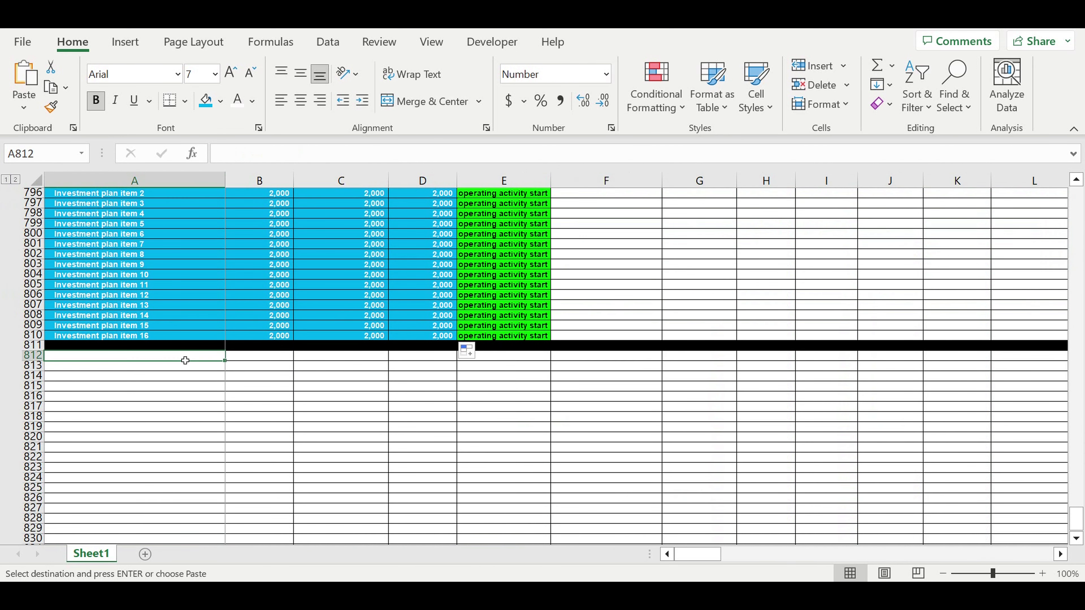
key(ctrl+v)
click(299, 396)
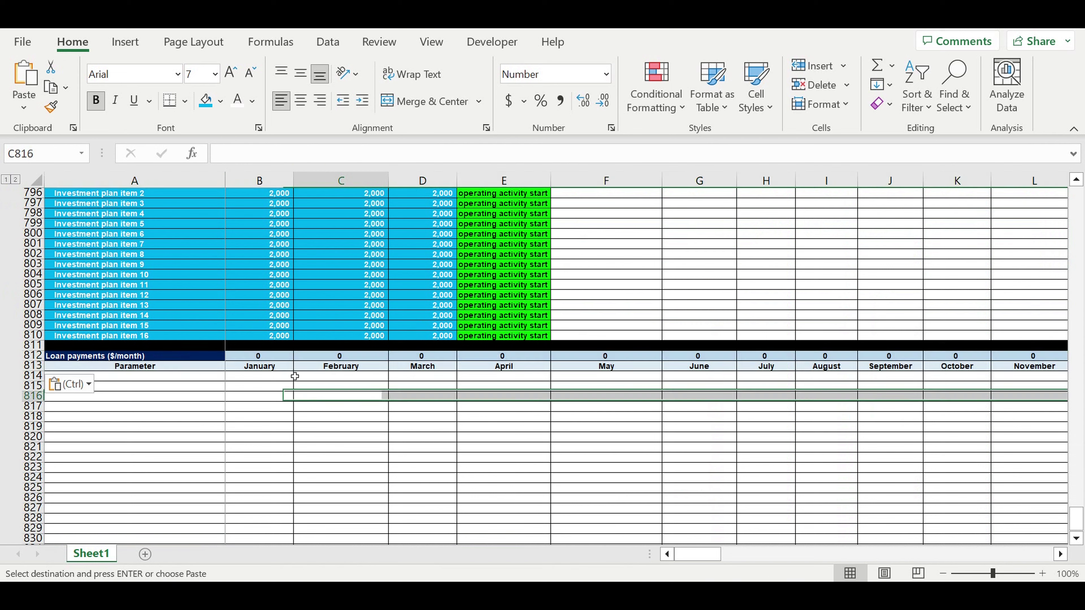
Link the January year cell B812 to the year in the original "Loan payments ($/month)" header in row 666.
click(269, 358)
text(=)
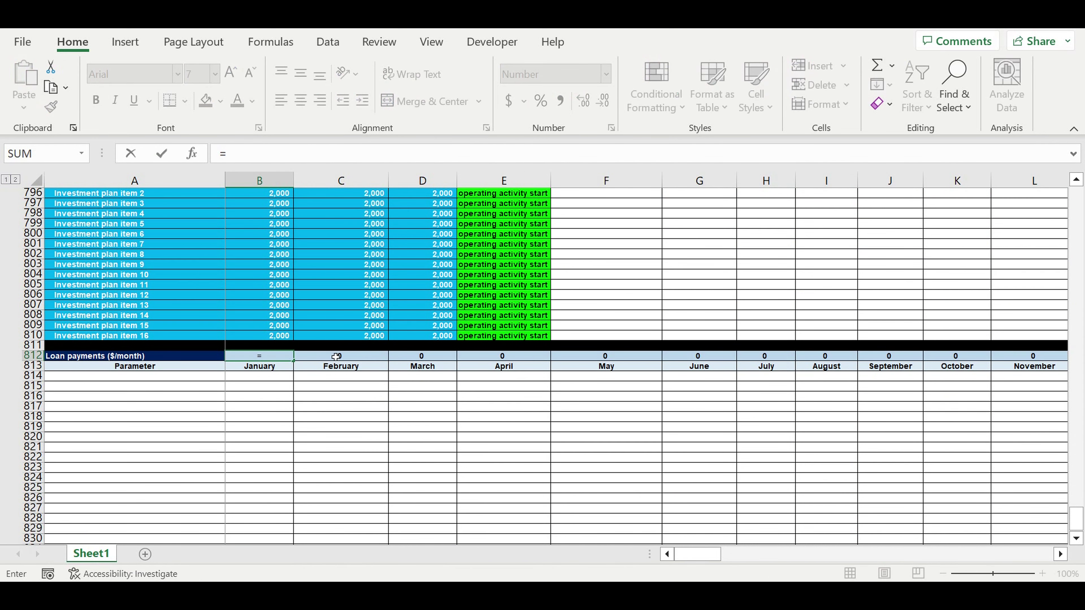
scroll(336, 356, up, 20)
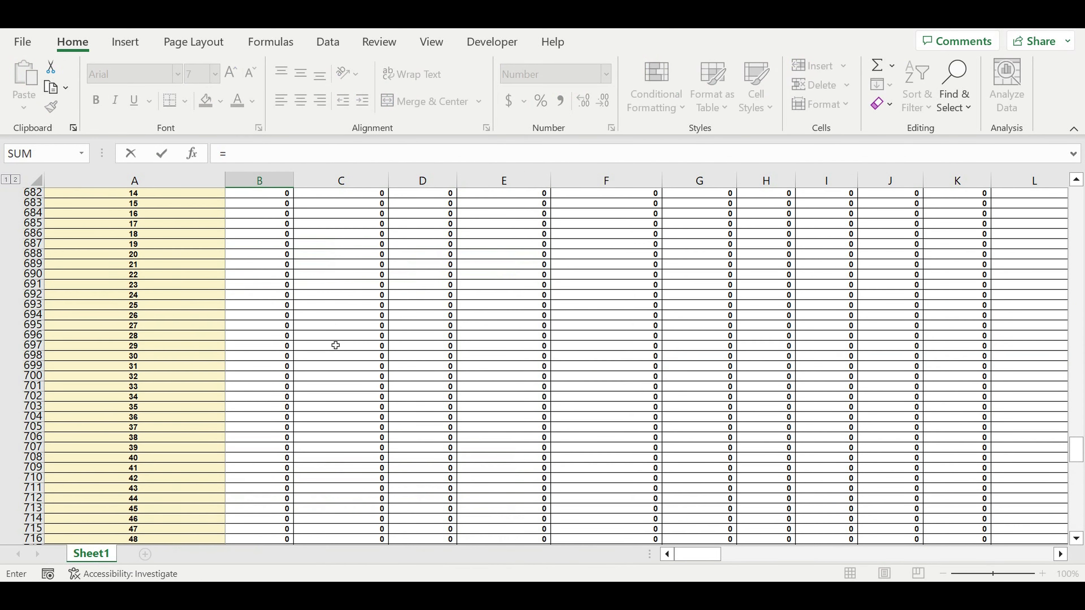
scroll(335, 346, up, 9)
click(261, 307)
key(Return)
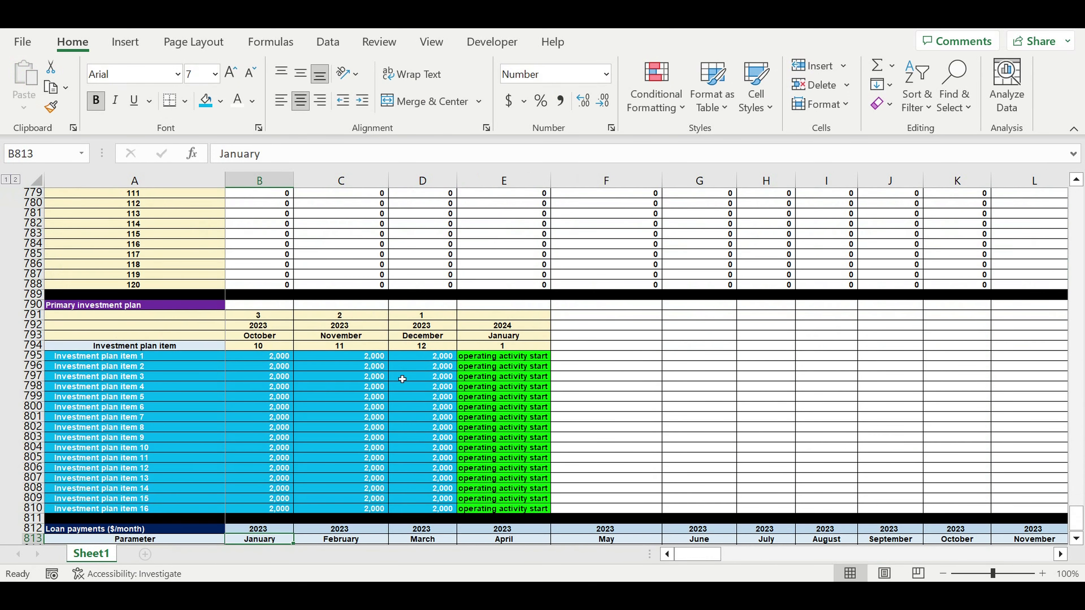
Link the new section's title in A812 to the "Primary investment plan" title in A790.
scroll(401, 379, down, 8)
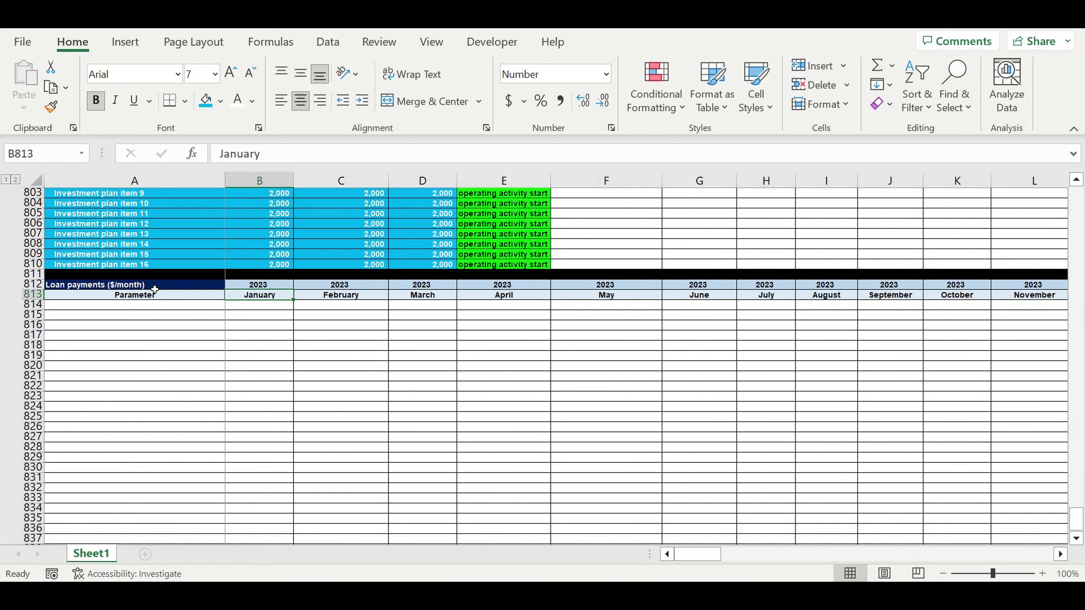
click(155, 286)
text(=)
scroll(180, 294, up, 9)
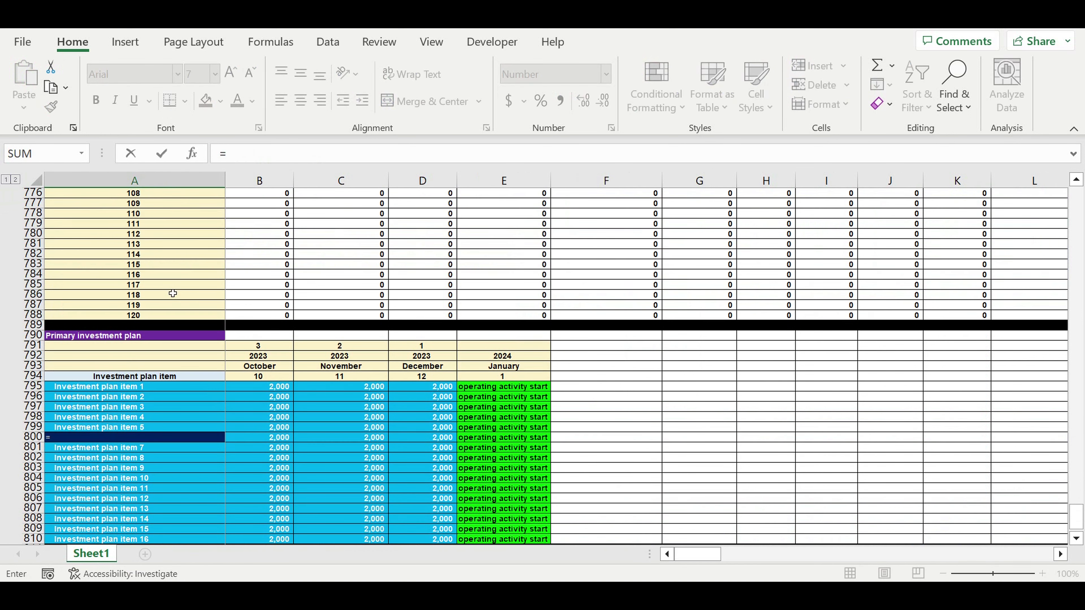
click(98, 338)
key(Return)
Link A814, the first row below the Parameter header, to the investment item label in A795.
scroll(172, 336, down, 9)
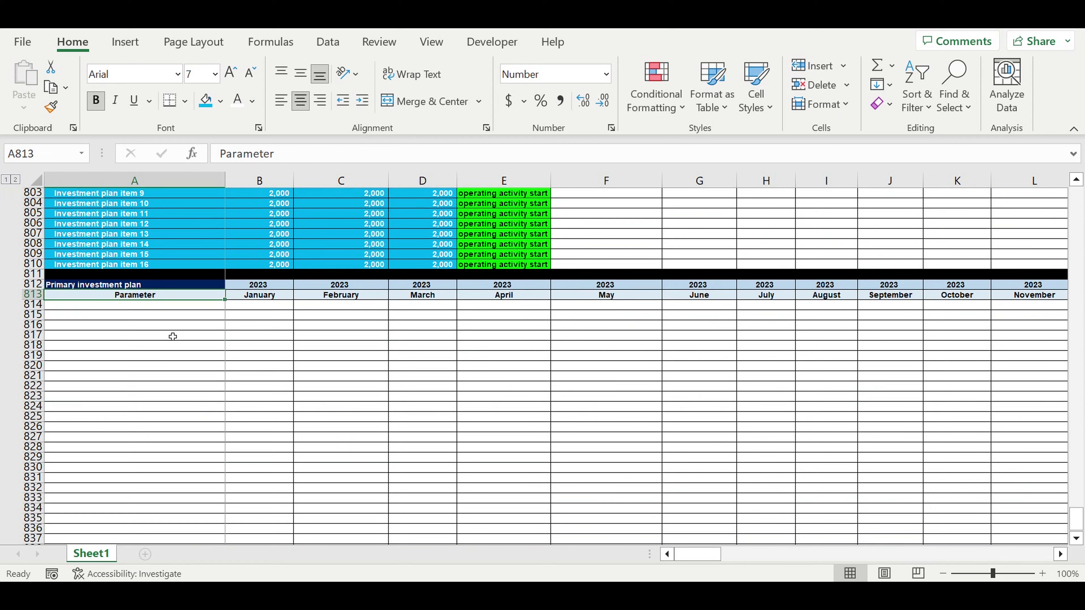
click(192, 308)
text(=)
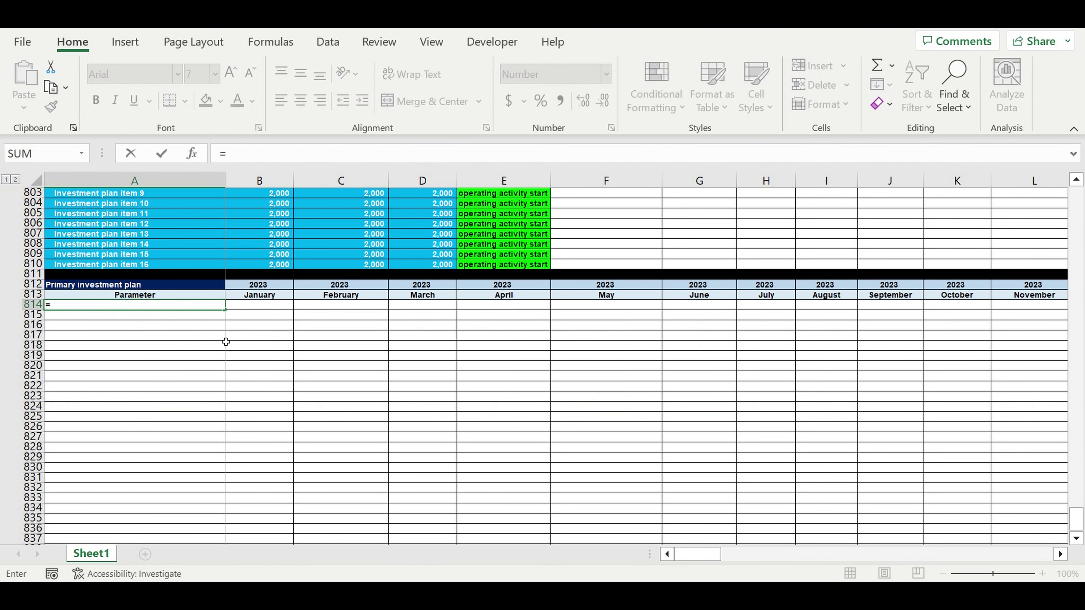
scroll(226, 341, up, 4)
click(133, 237)
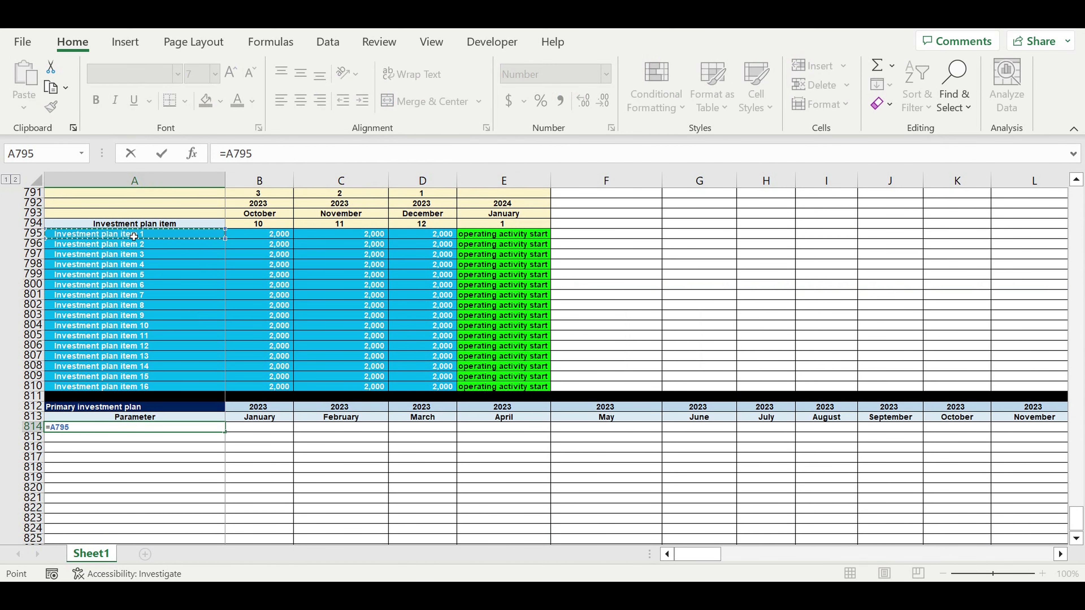
key(Return)
Indent the label in A814 and fill its formula down through A829 for all 16 investment items.
scroll(237, 340, down, 1)
scroll(237, 340, down, 2)
click(207, 336)
click(362, 100)
scroll(296, 283, down, 2)
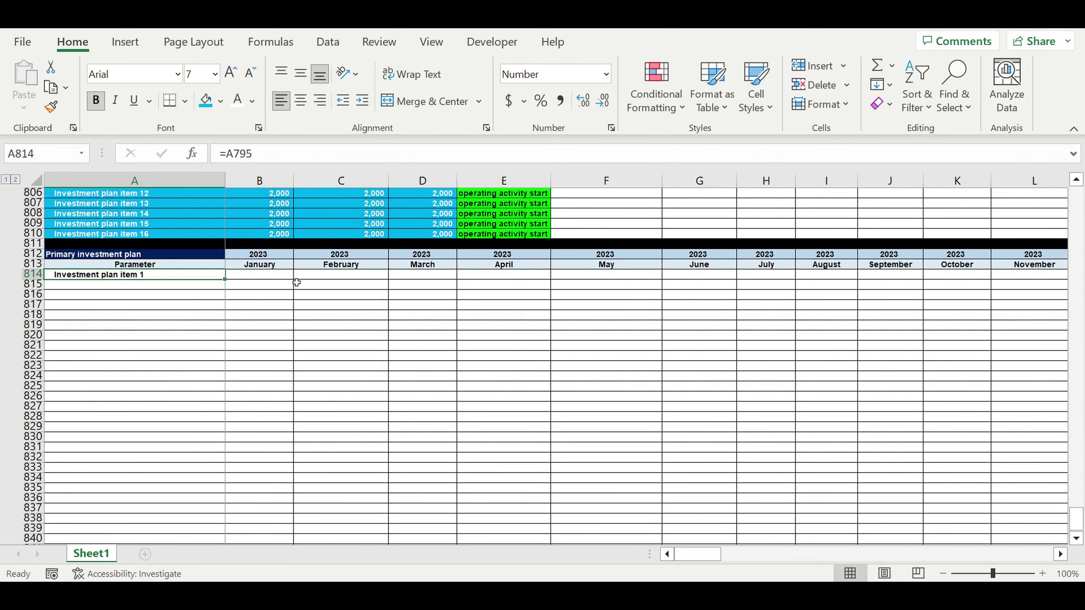
drag(231, 286, 218, 428)
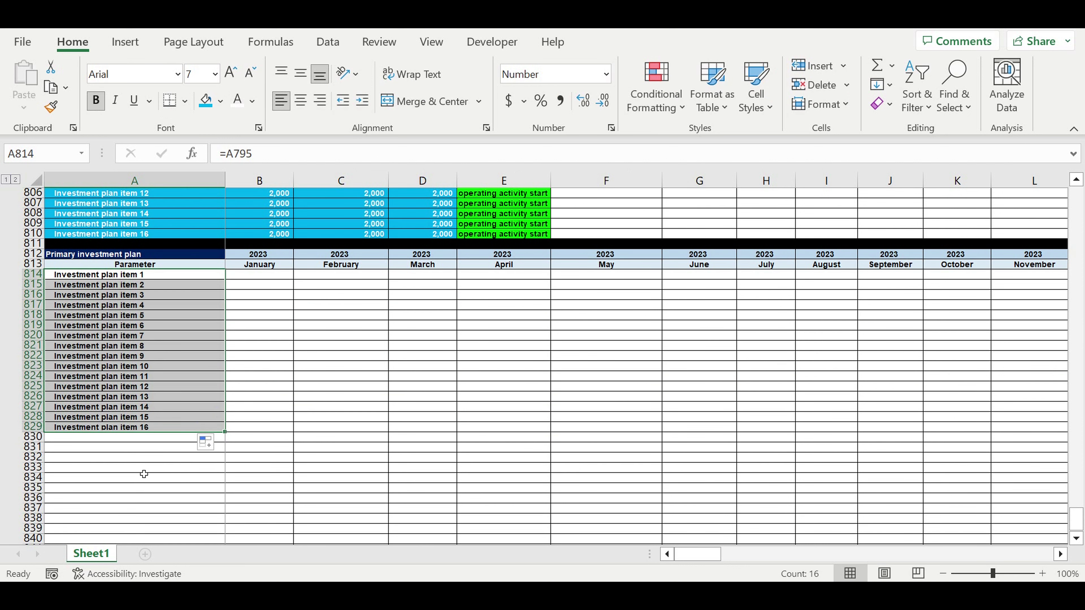
Fill row 830 black as a divider below the investment item labels.
click(33, 436)
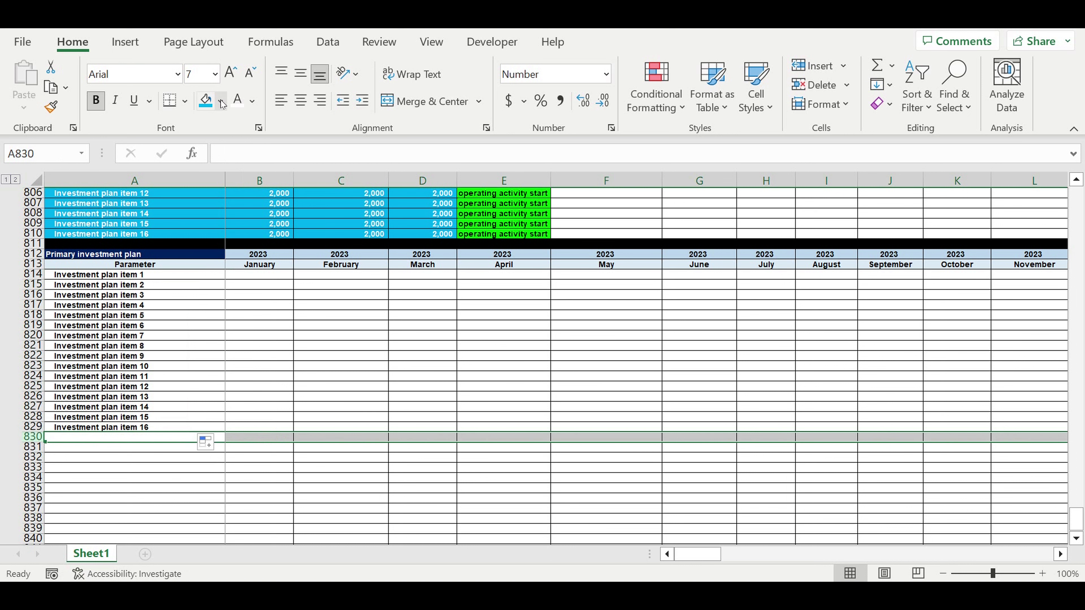
click(221, 101)
click(220, 145)
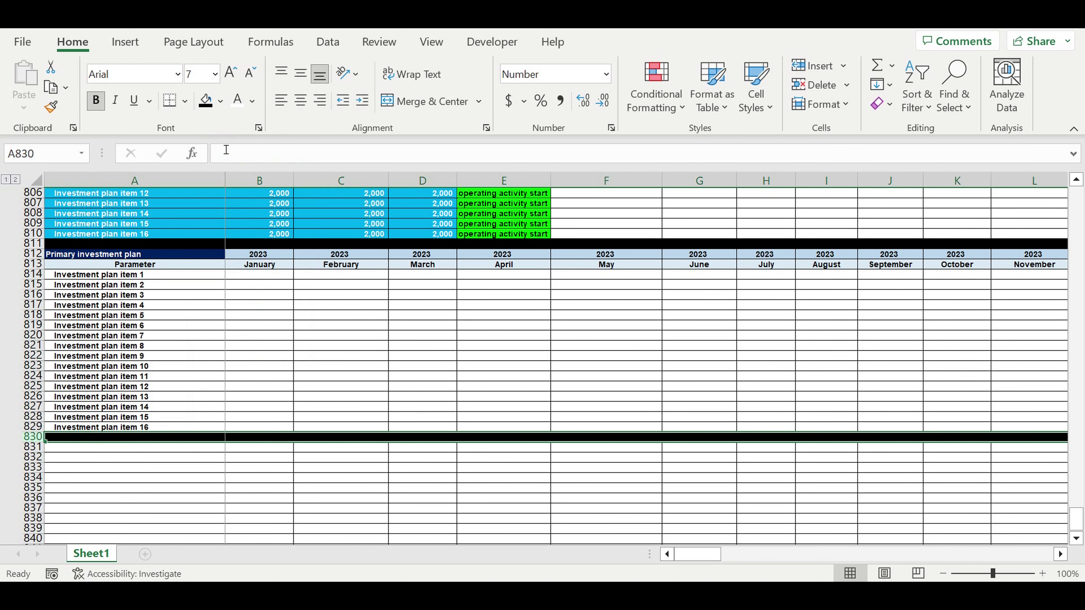
Compare the investment amounts in B795:D810 and the October 2023 heading with the October column of the new monthly section.
scroll(259, 238, up, 6)
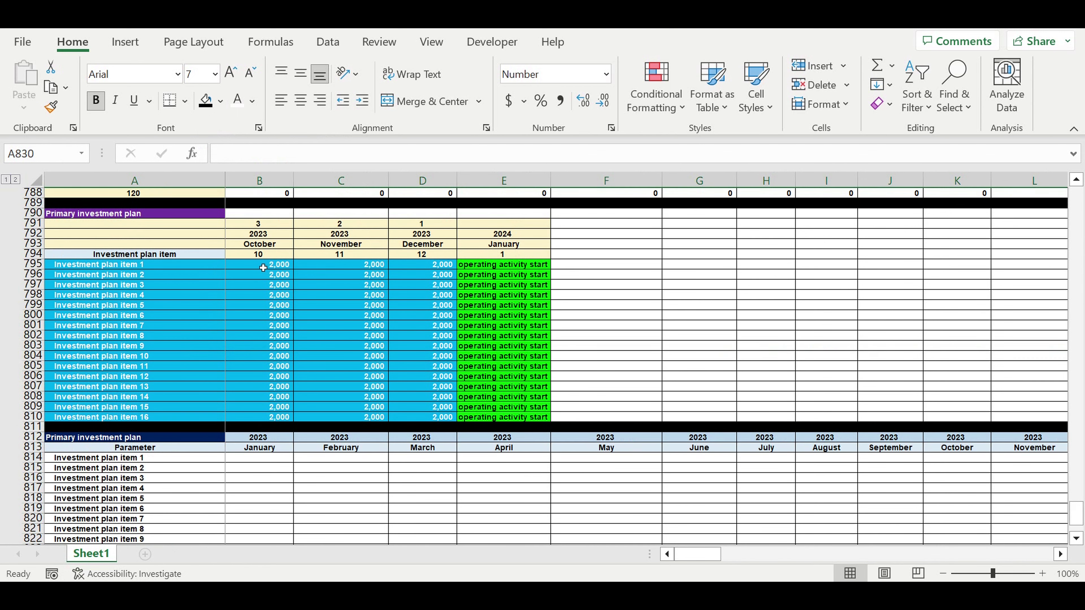
drag(263, 268, 429, 417)
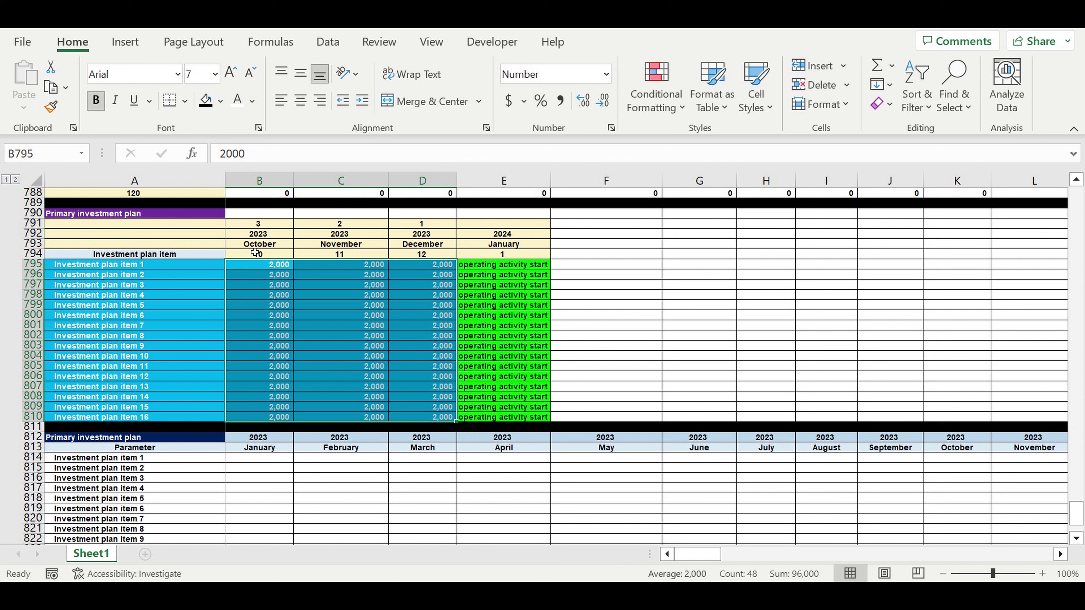
drag(259, 234, 259, 244)
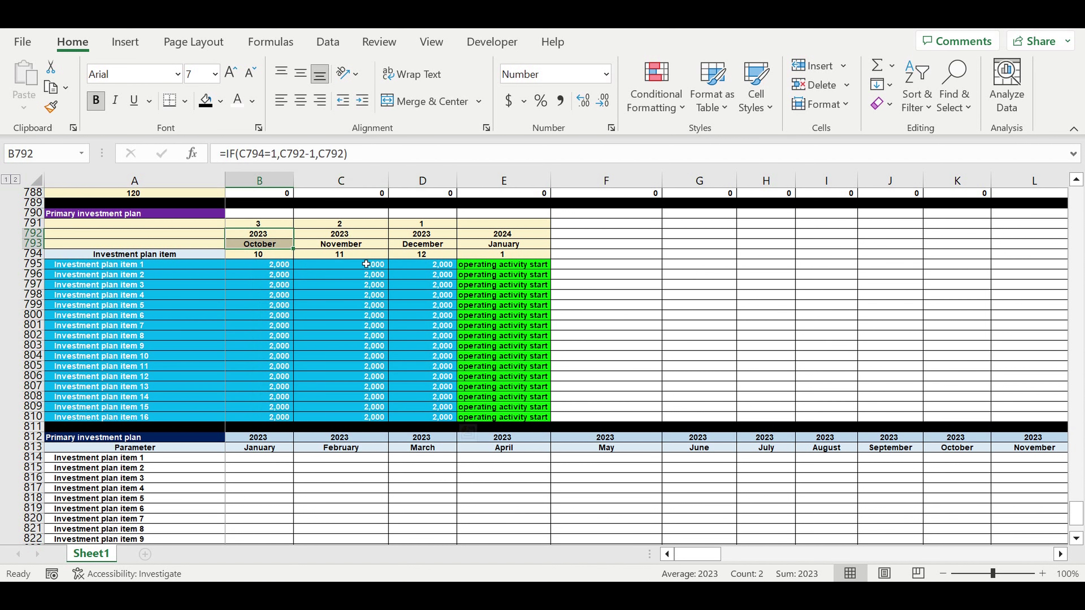
click(962, 460)
click(964, 488)
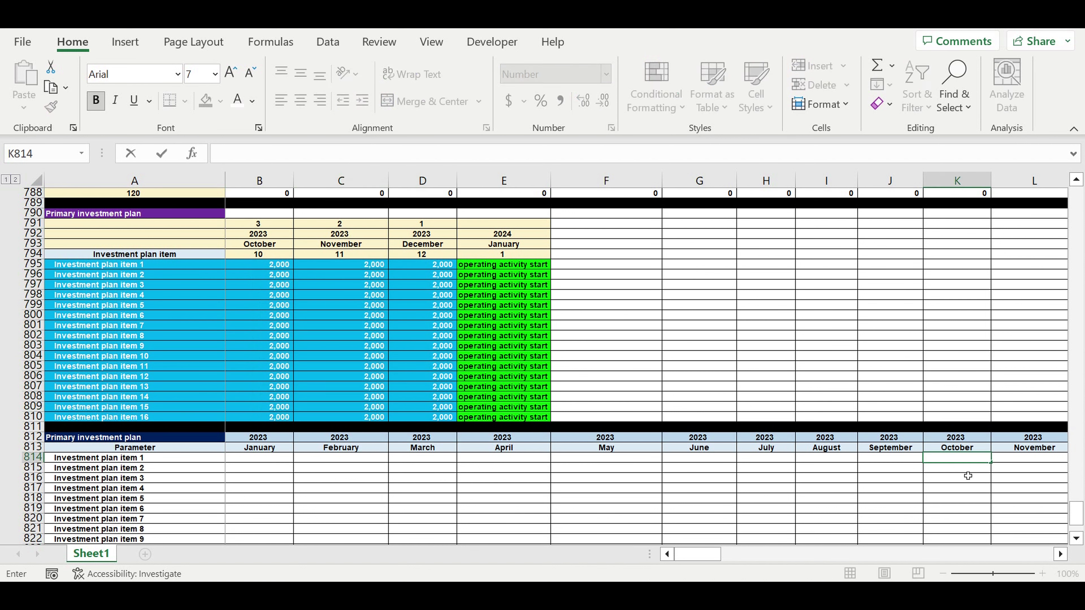
Start an IF formula in B814 and examine the Timeline's "Initial Investment stage reverse (2-1-0)" row across the months.
click(258, 459)
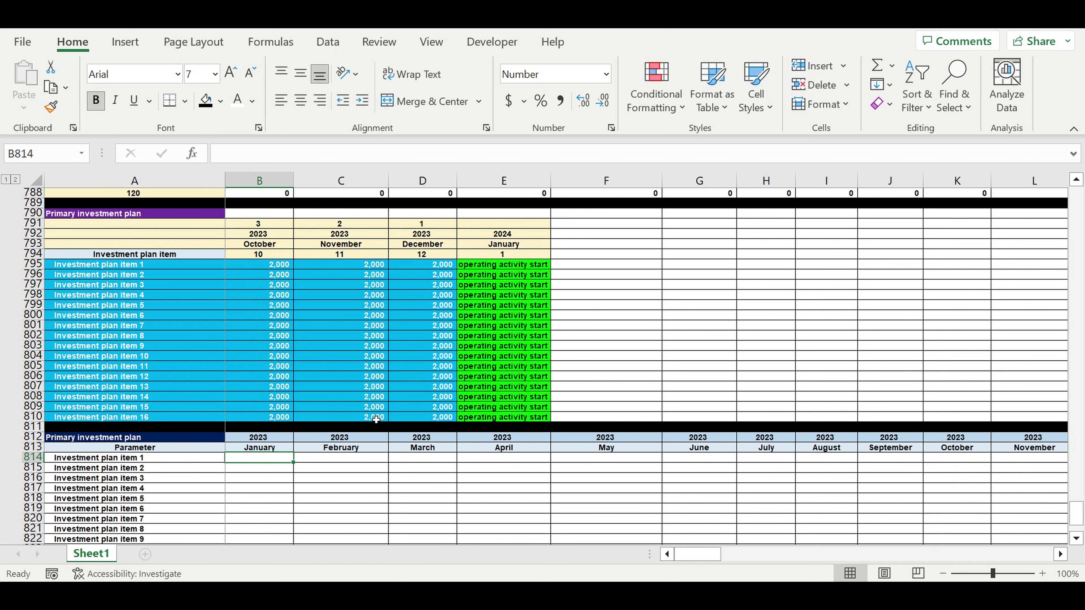
text(=if()
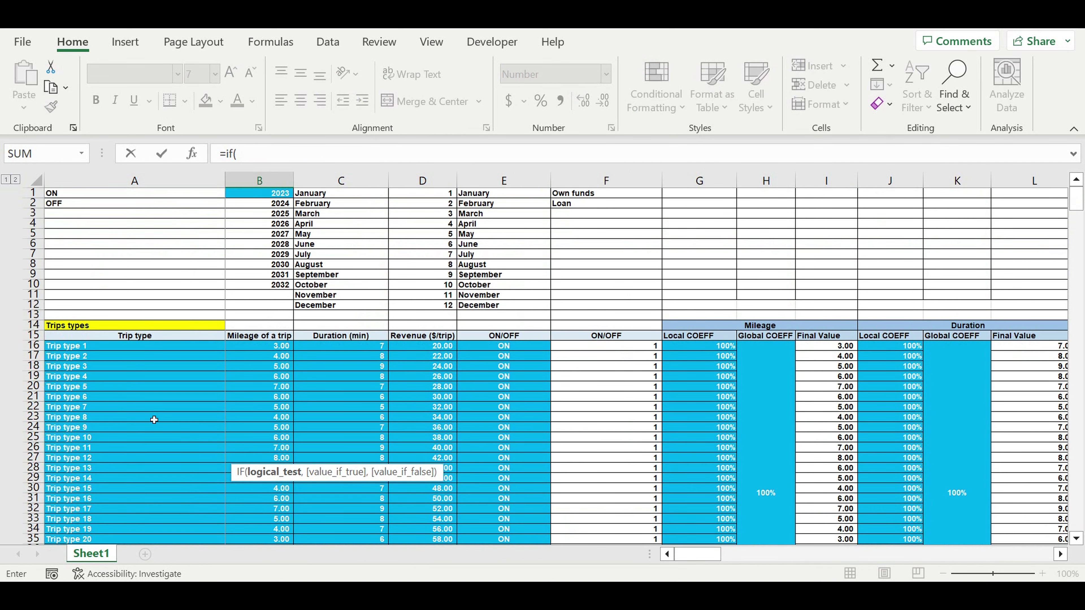
scroll(153, 413, down, 20)
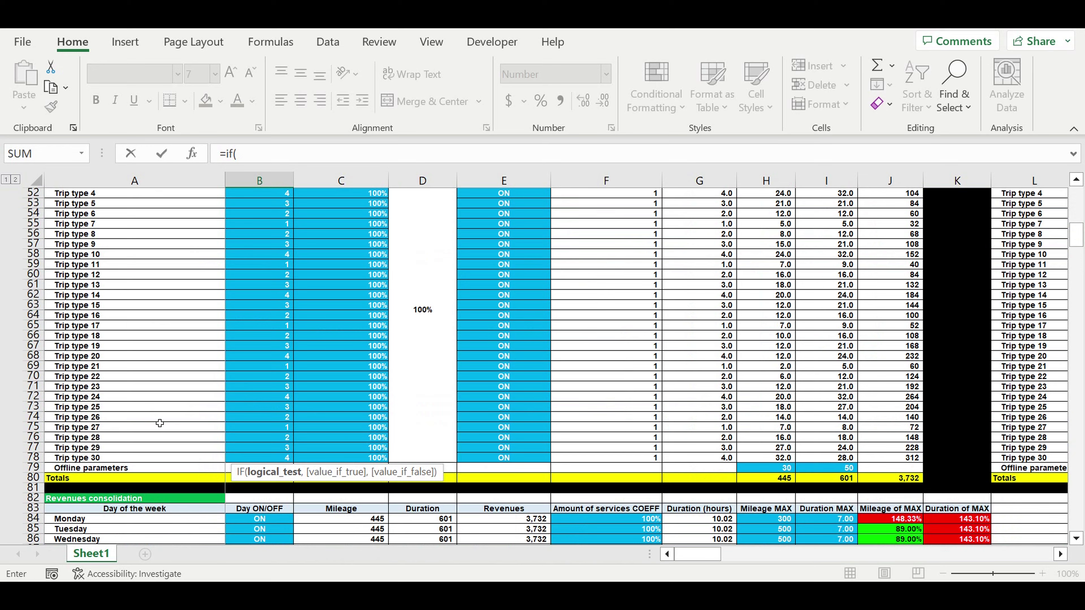
scroll(159, 425, down, 1)
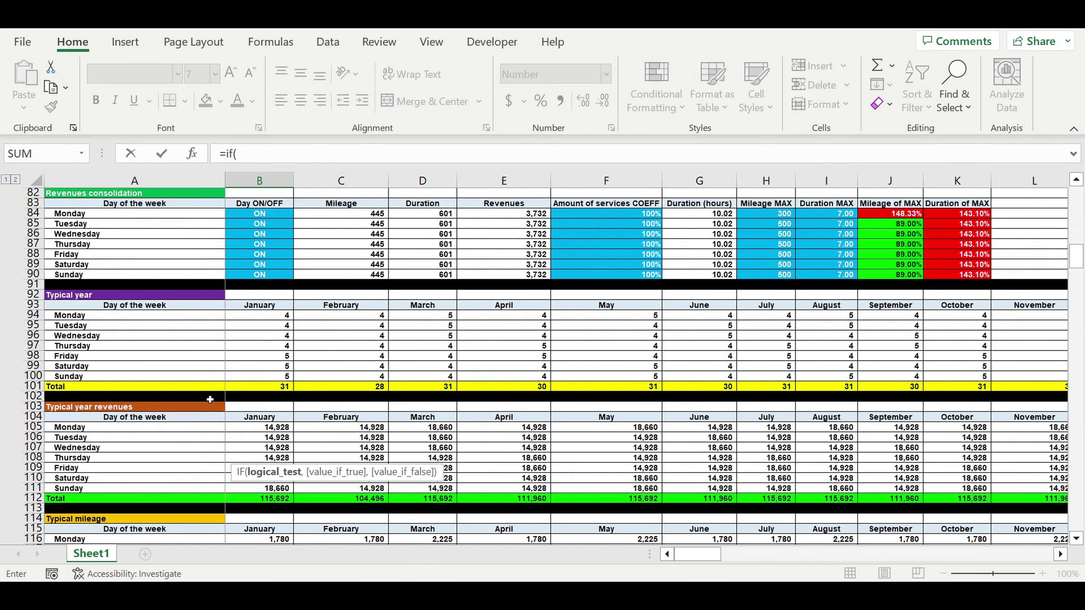
scroll(210, 399, down, 12)
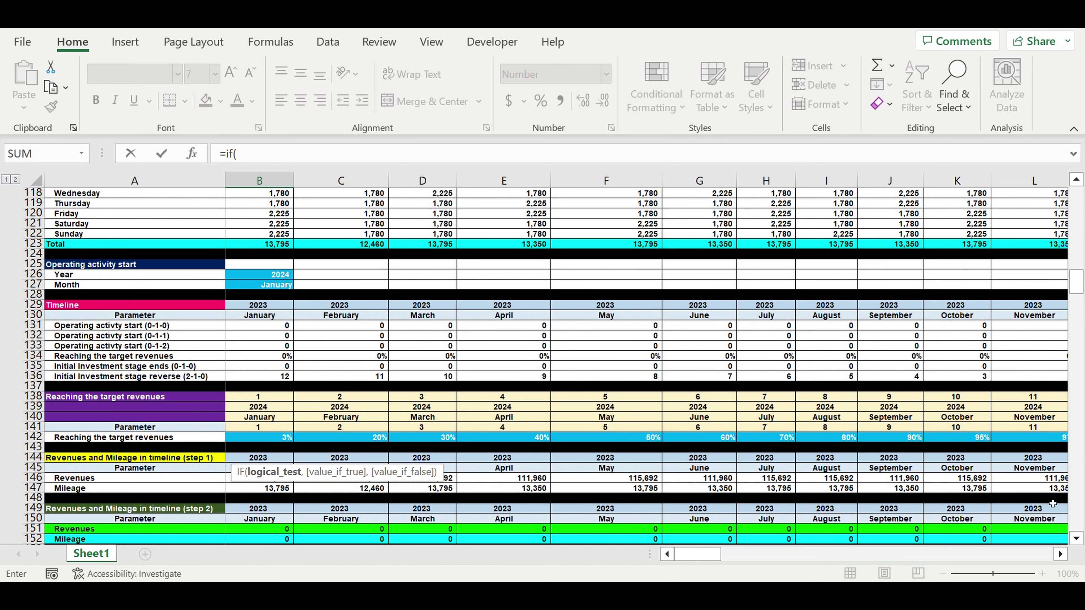
click(1060, 554)
click(1061, 554)
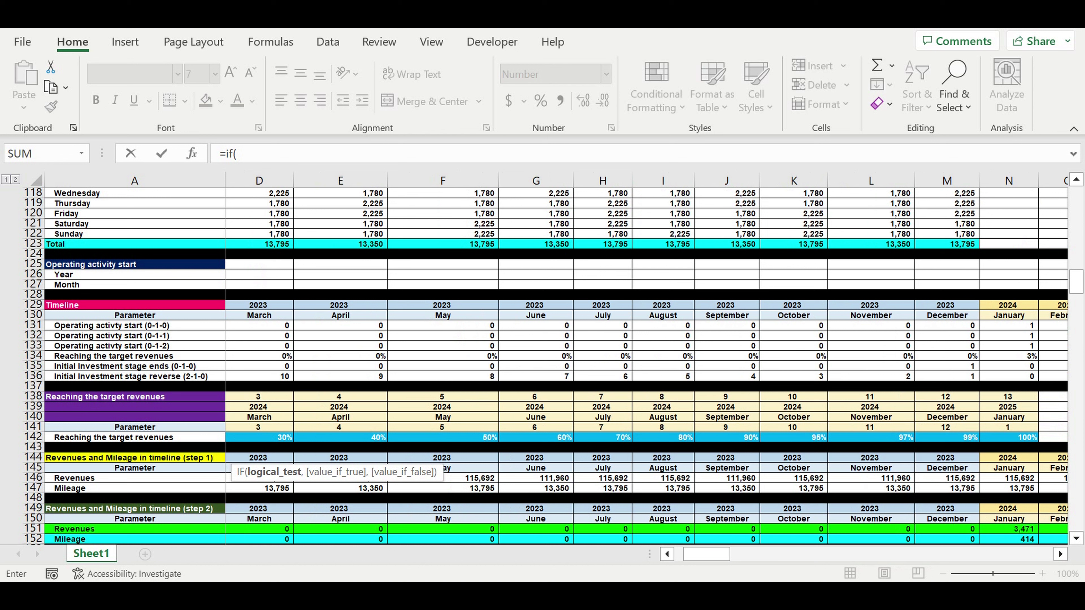
drag(714, 554, 600, 547)
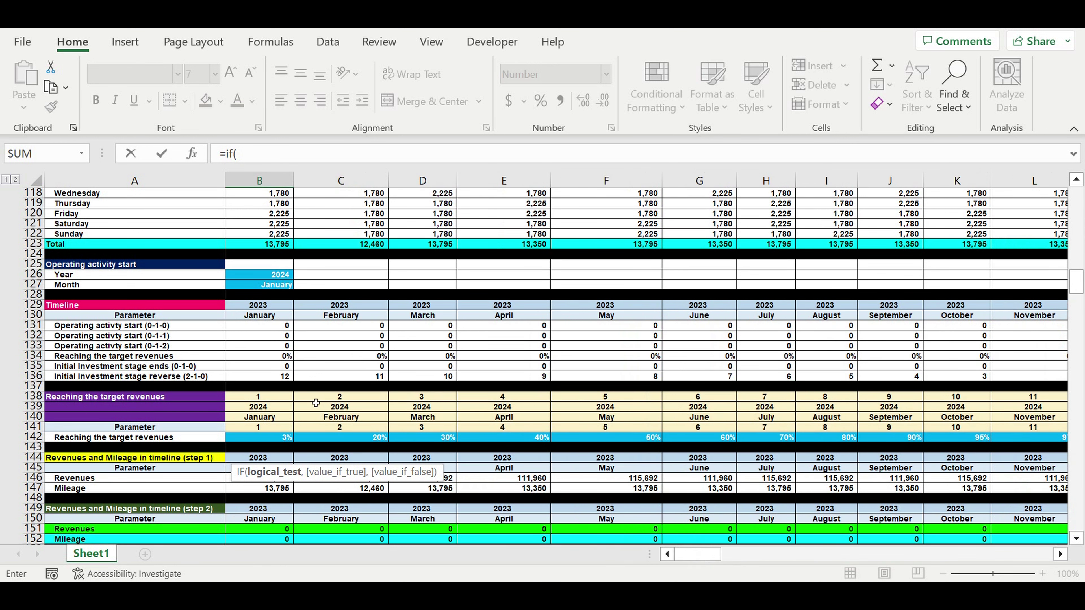
Set the IF condition in B814 to B$136=1, keeping the row of the investment stage reference fixed.
click(272, 377)
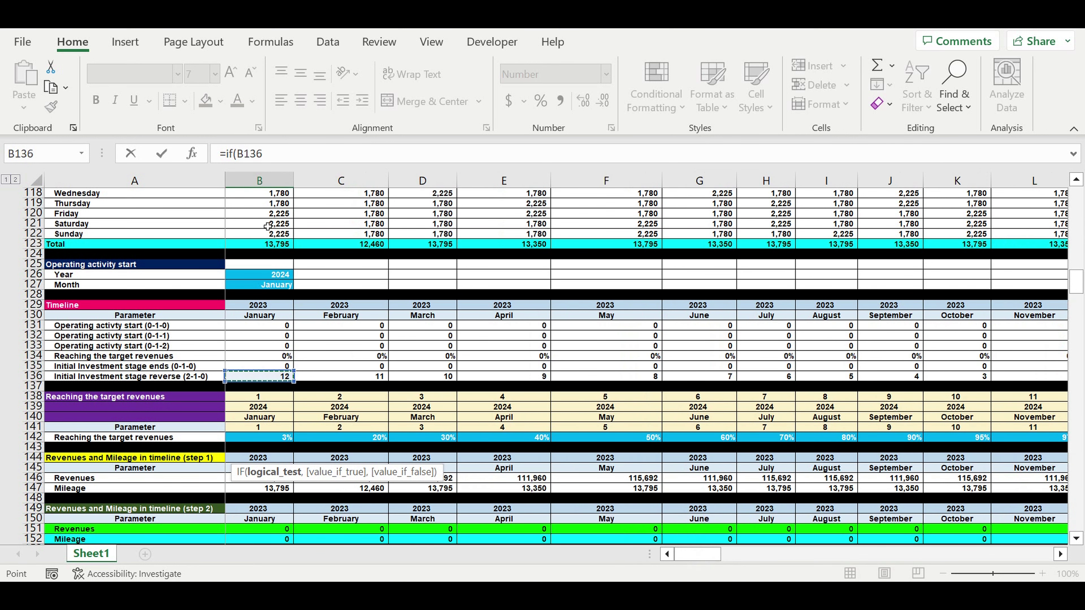
click(295, 159)
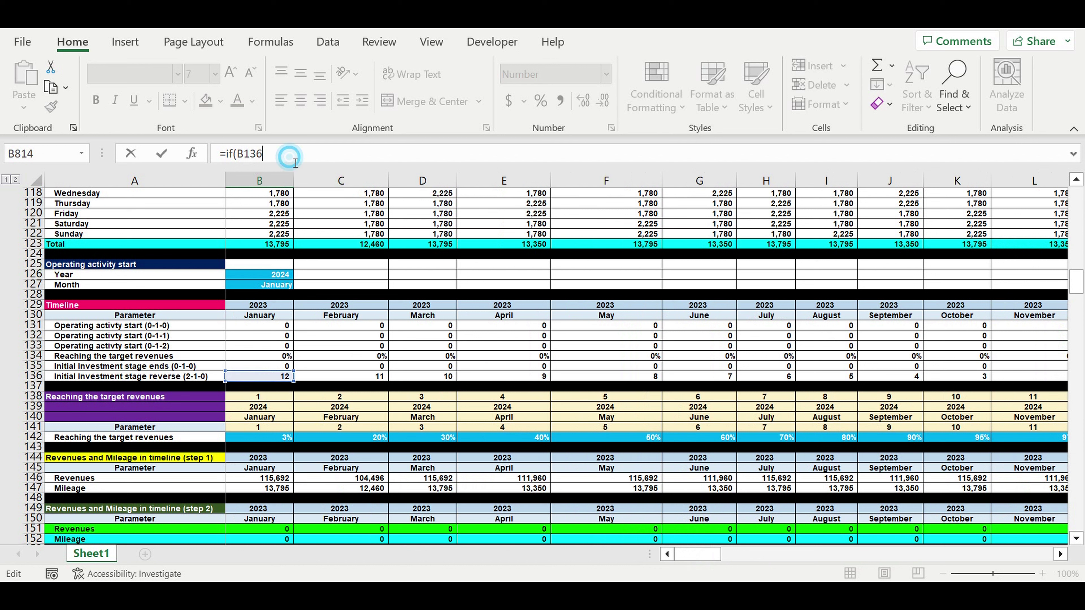
text(=1)
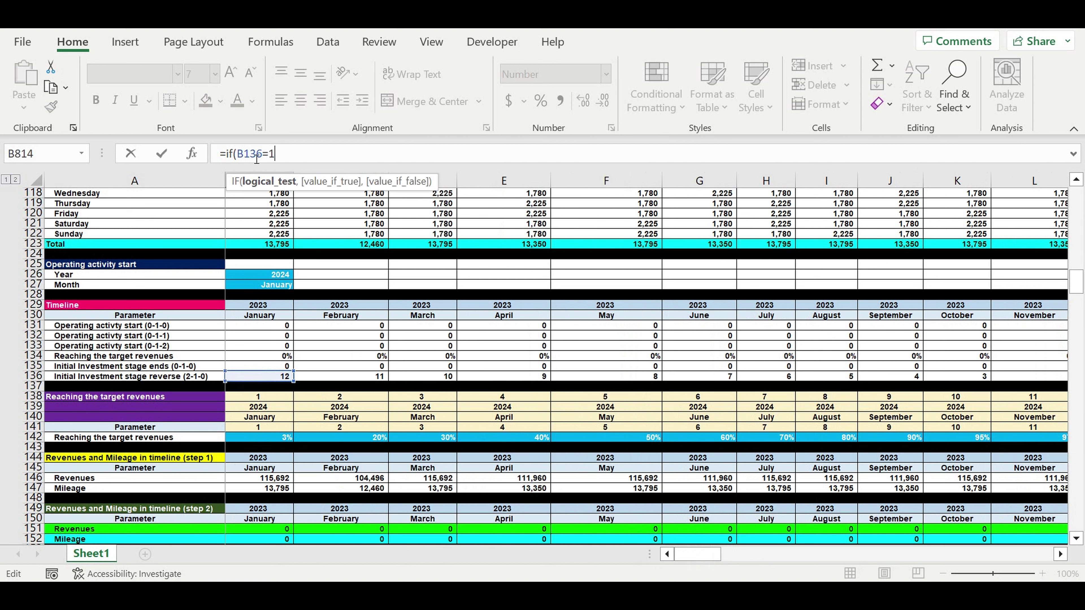
double_click(252, 155)
click(244, 154)
text($)
Set the value if true in B814's formula to $D795, the December amount of item 1 with its column fixed, followed by a comma.
drag(1075, 282, 1076, 520)
scroll(439, 476, up, 2)
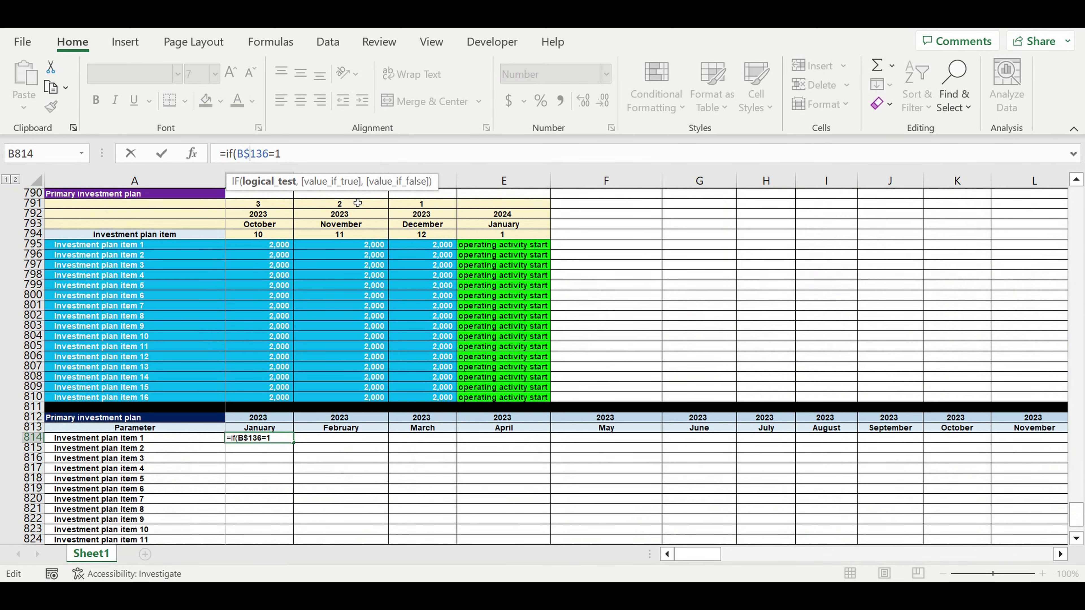
click(430, 249)
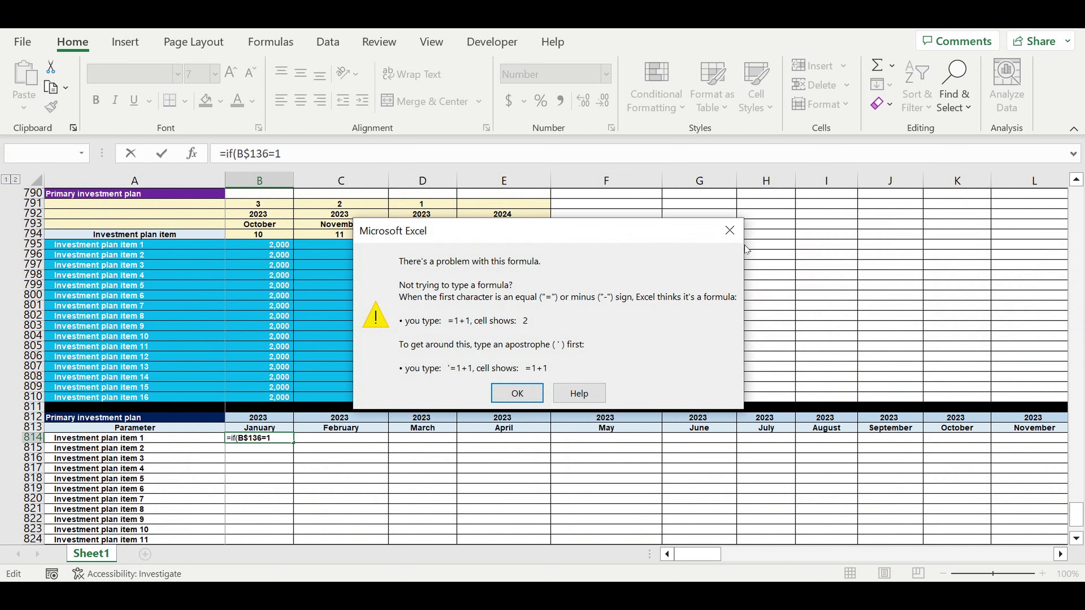
click(729, 230)
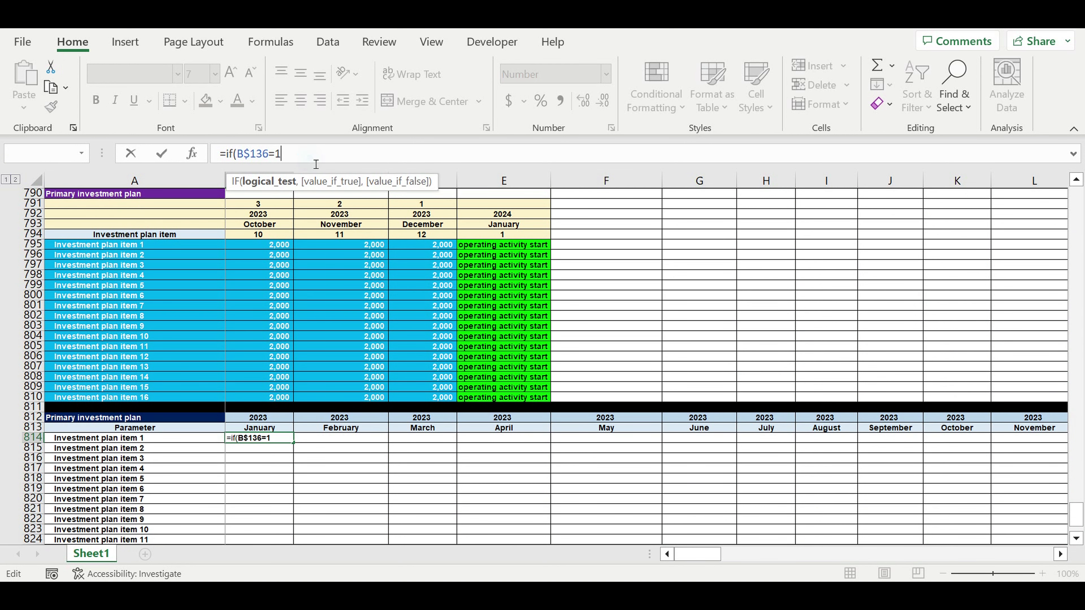
text(,)
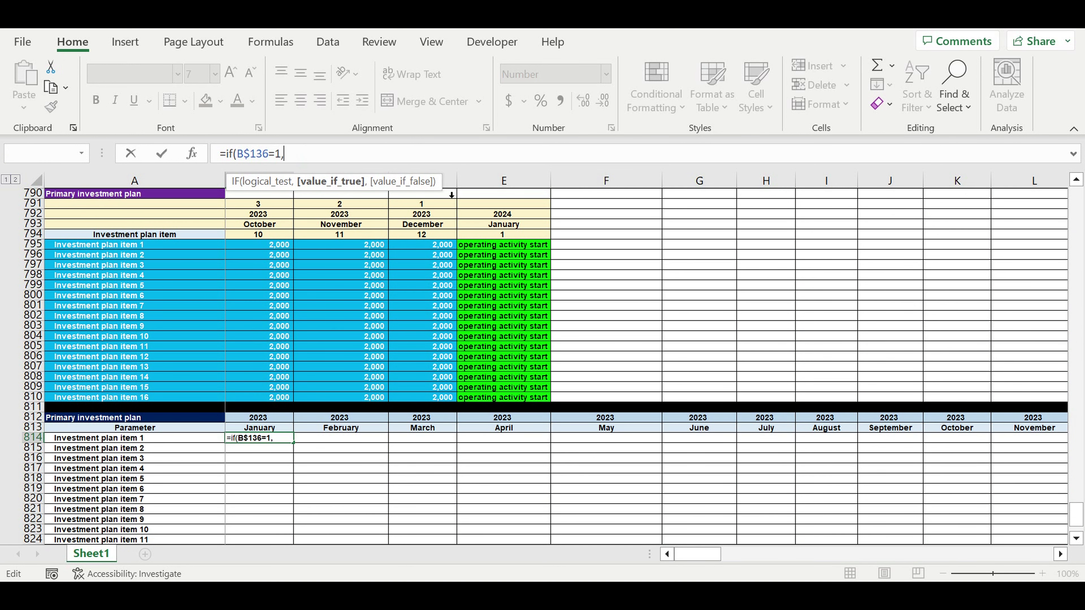
click(436, 246)
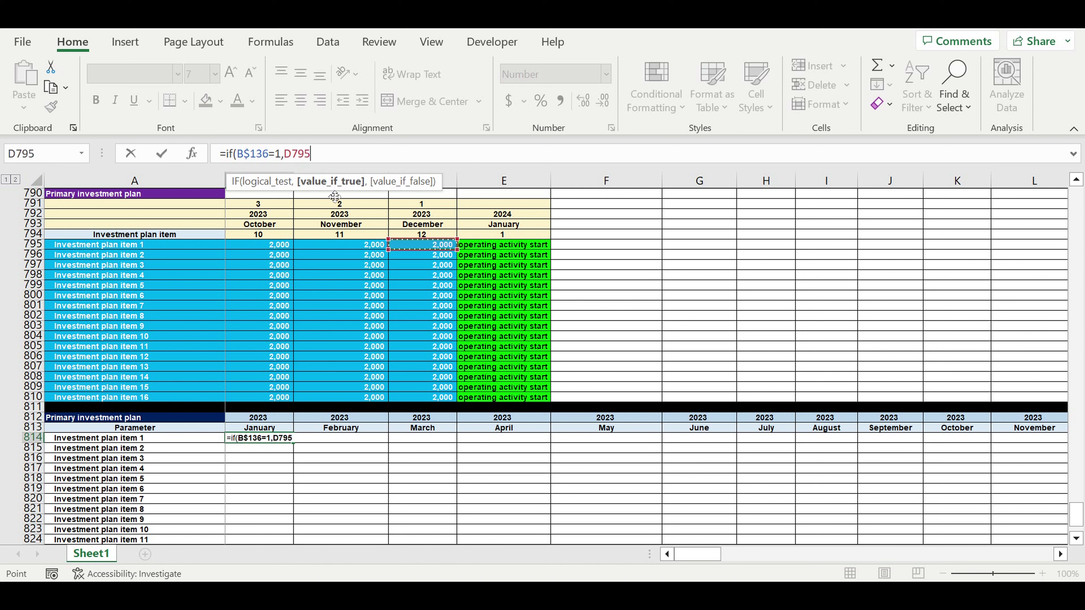
click(287, 153)
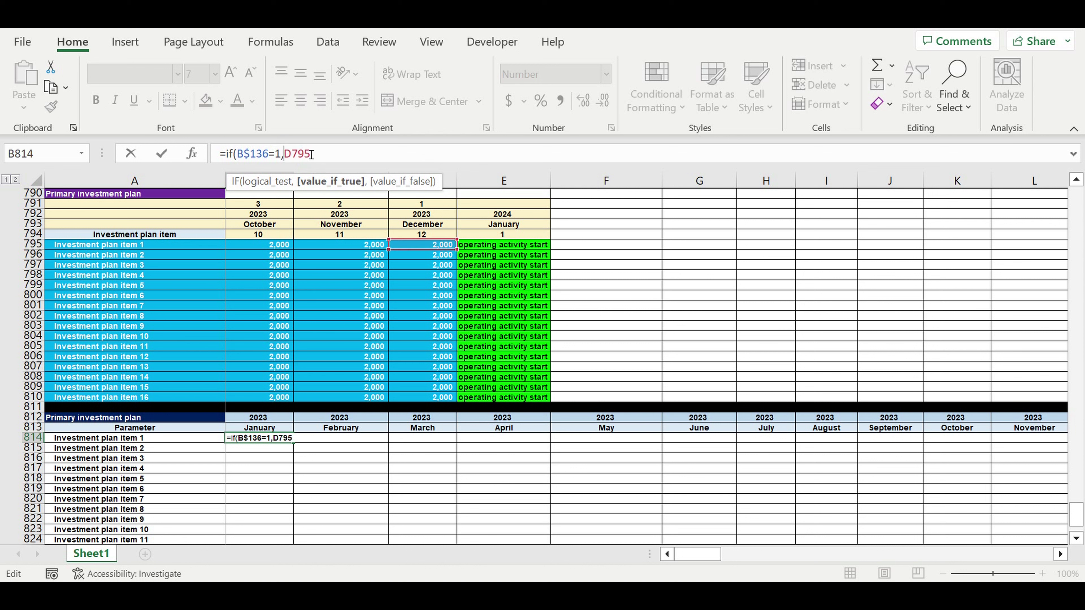
text($)
click(336, 158)
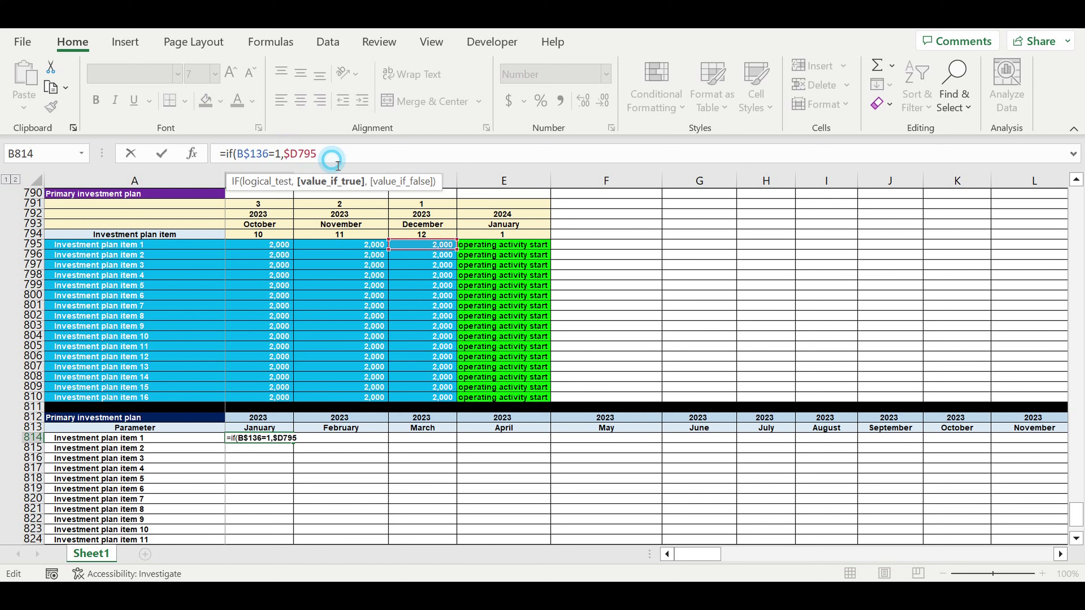
text(,)
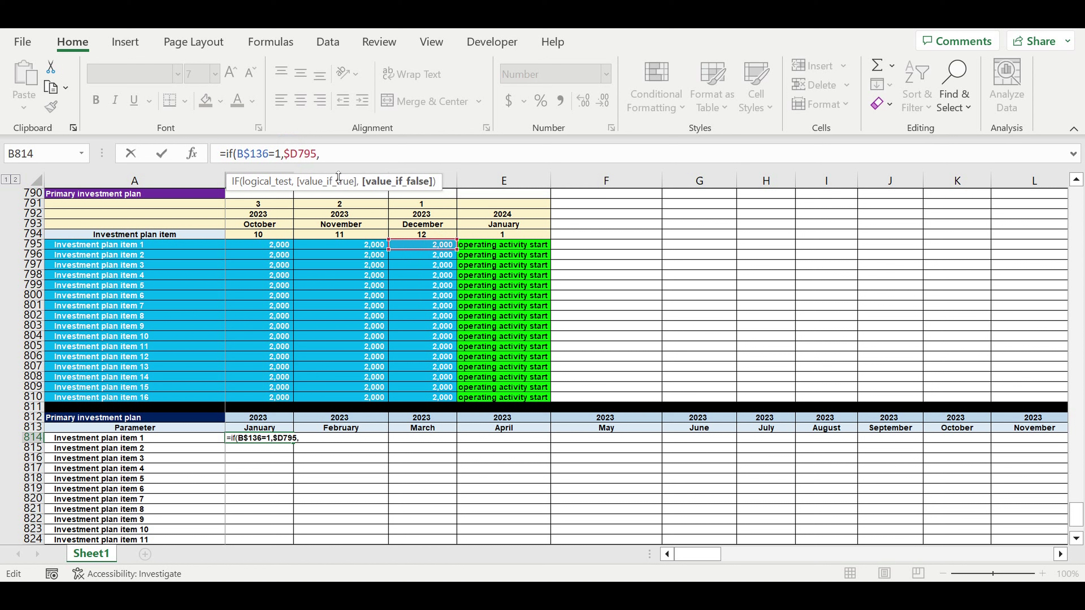
Nest a second IF in B814's formula that returns $C795 when B$136=2, reusing the first IF's text.
drag(340, 162, 226, 155)
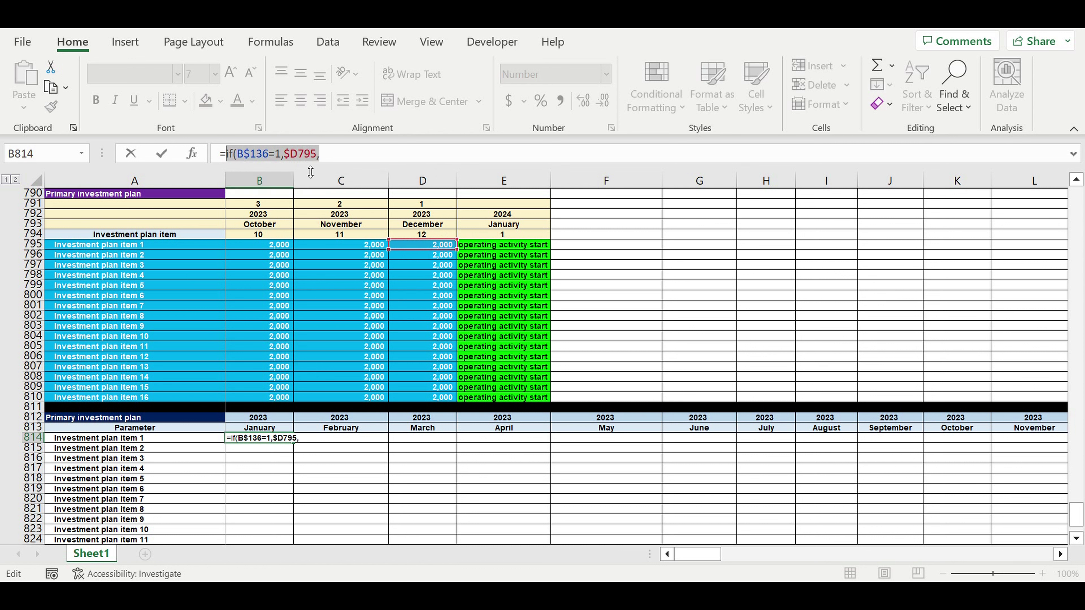
key(ctrl+c)
click(344, 159)
key(ctrl+v)
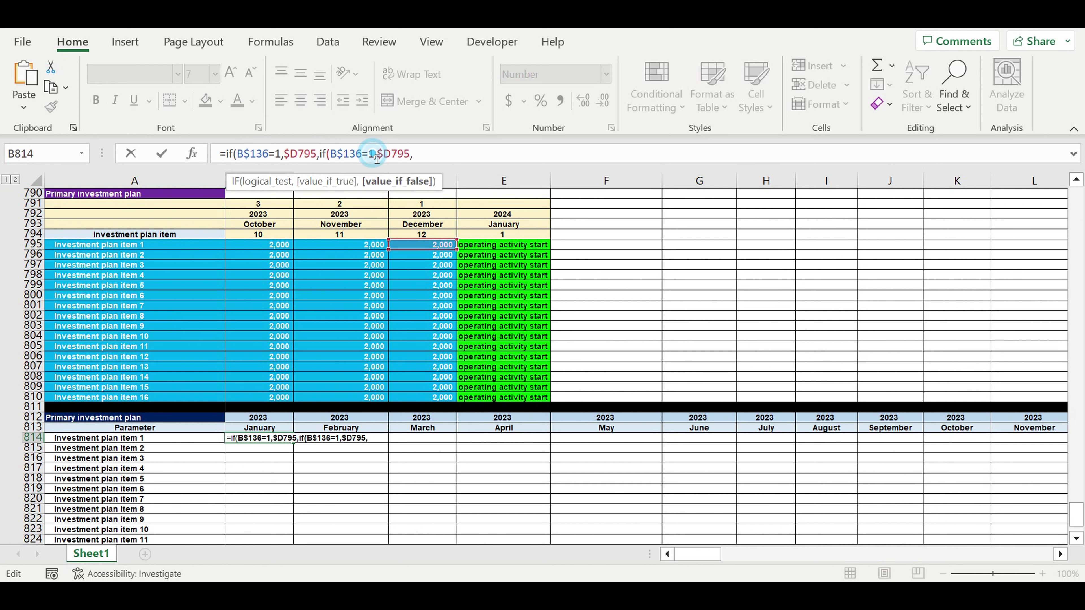
click(371, 155)
key(BackSpace)
text(2)
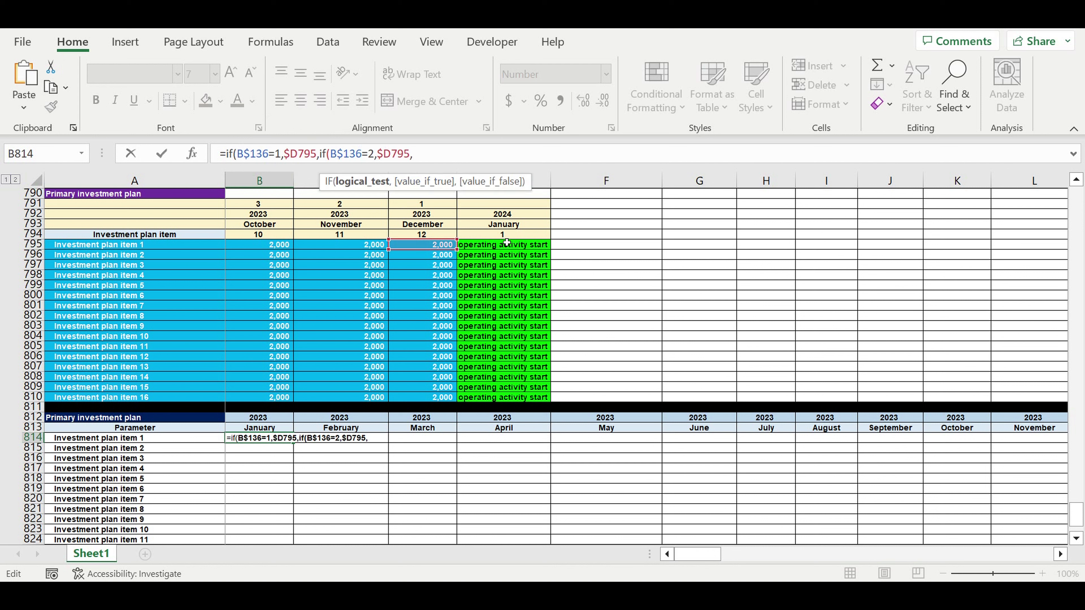
click(390, 155)
text(c)
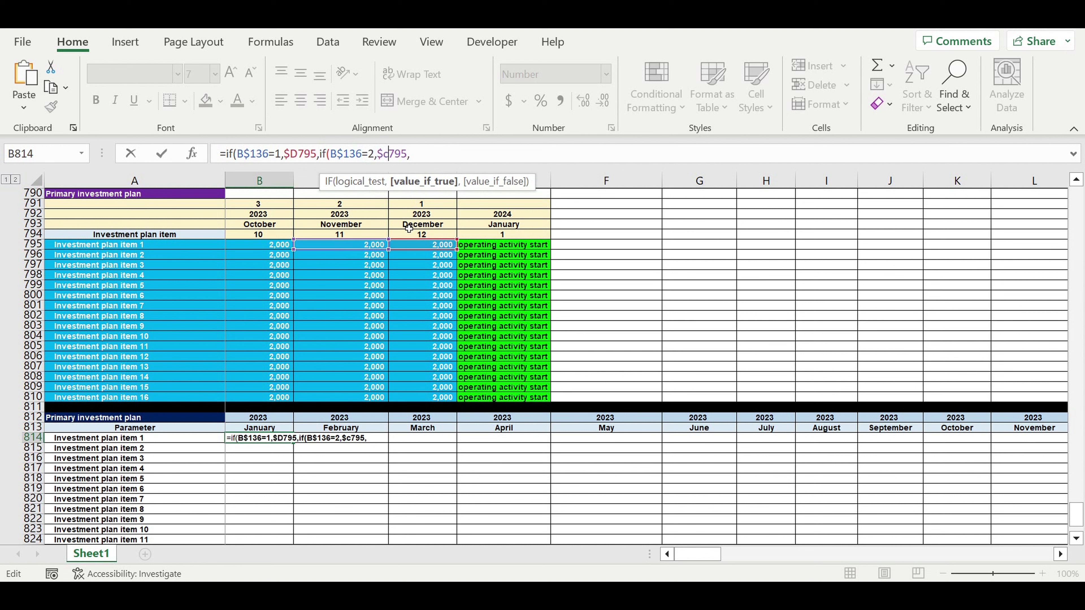
Nest a third IF in B814 that returns $B795 when B$136=3 and otherwise 0, and complete the formula.
drag(411, 155, 319, 159)
key(ctrl+c)
click(445, 156)
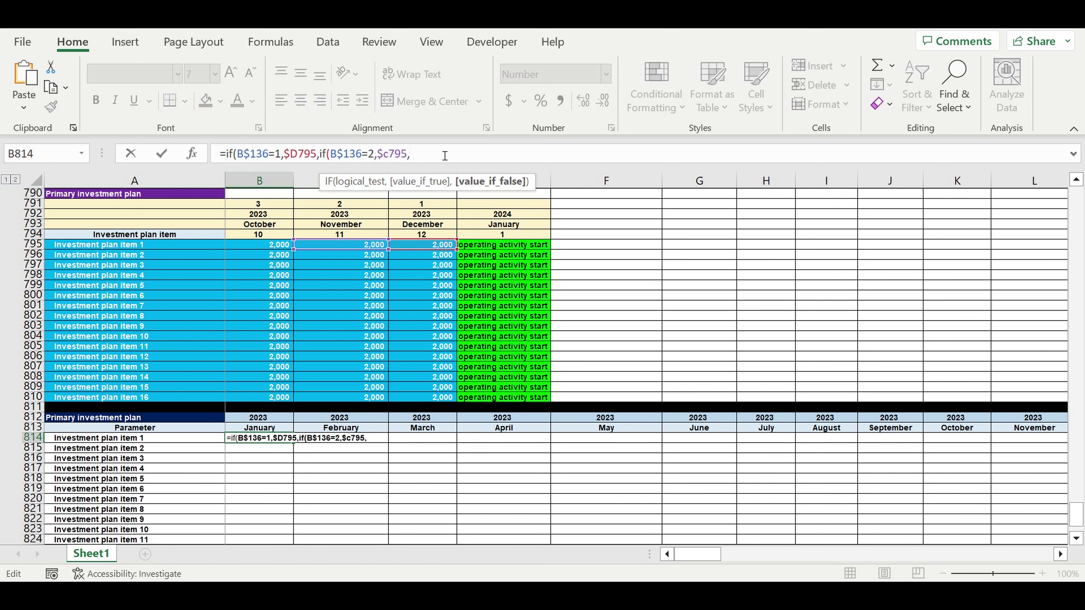
key(ctrl+v)
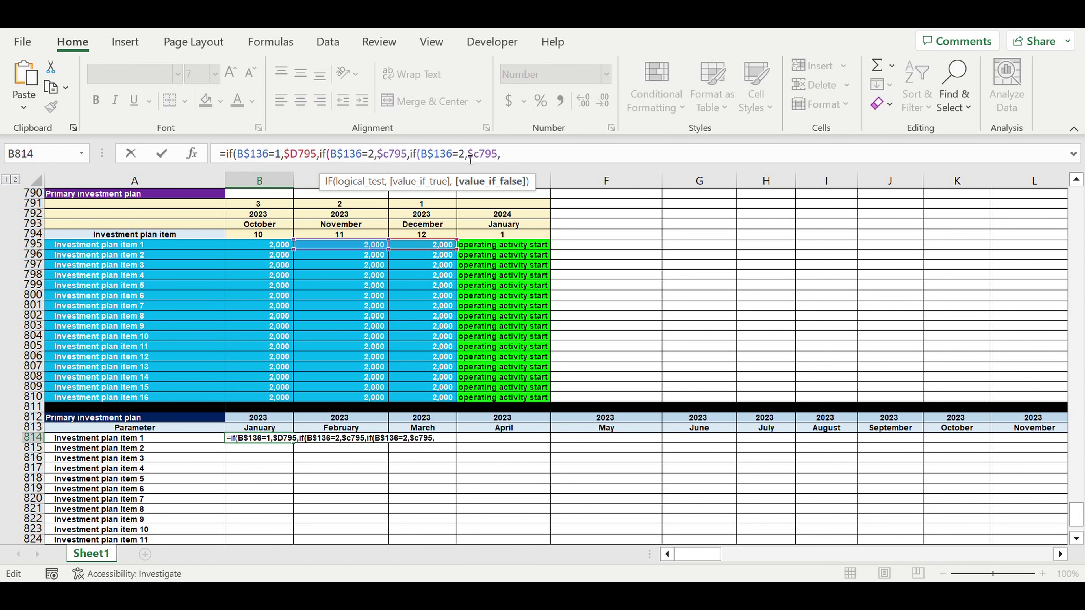
drag(460, 156, 479, 155)
text(3,$)
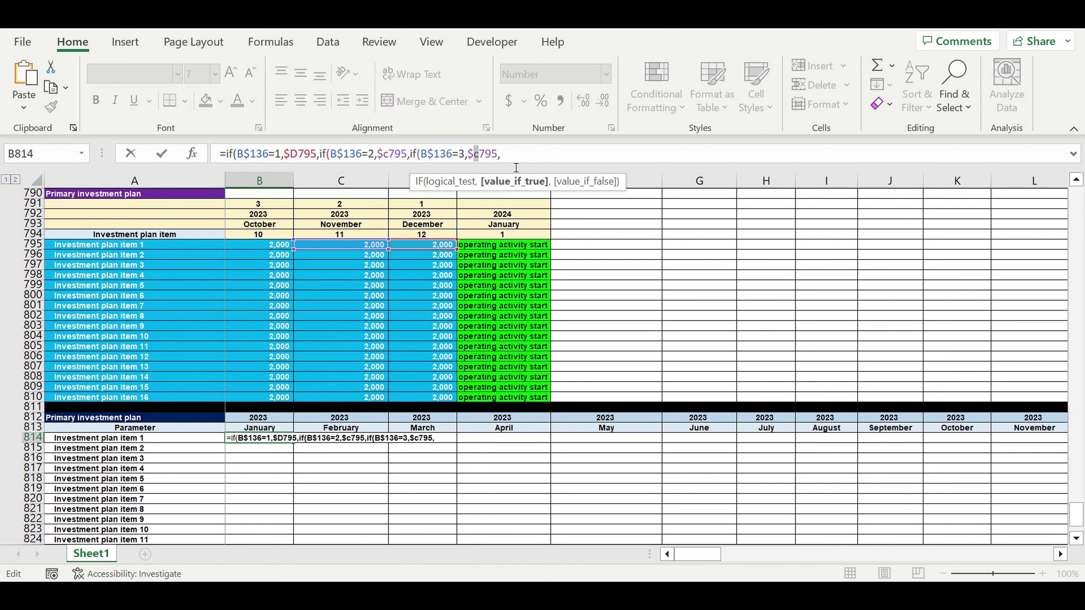
text(b)
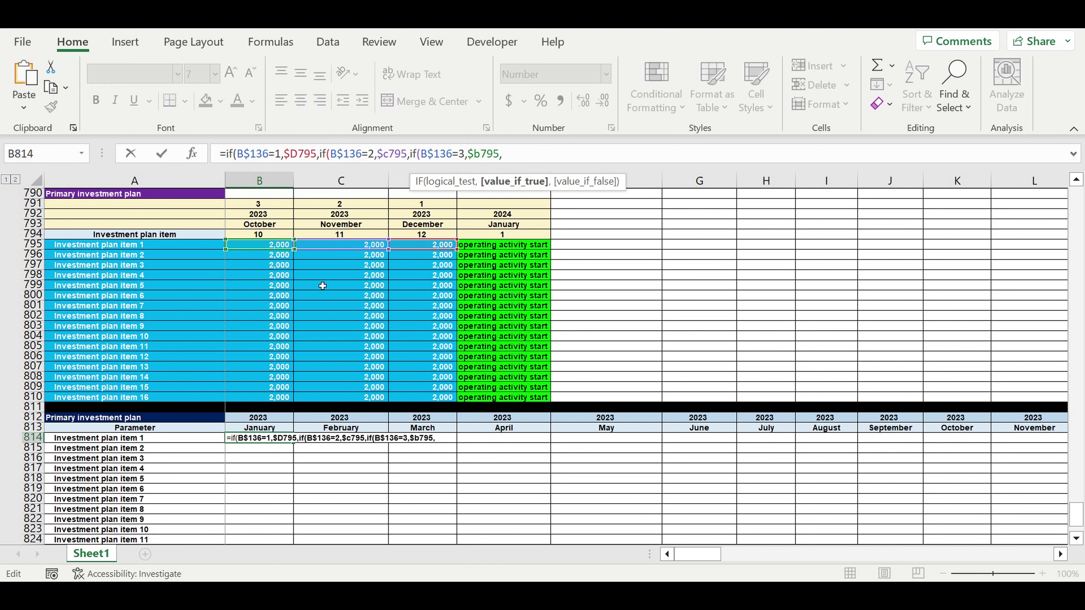
click(521, 159)
text(0)))
key(Return)
Fill the B814 formula down to item 16 in row 829 and across the timeline to December 2032.
scroll(560, 372, down, 2)
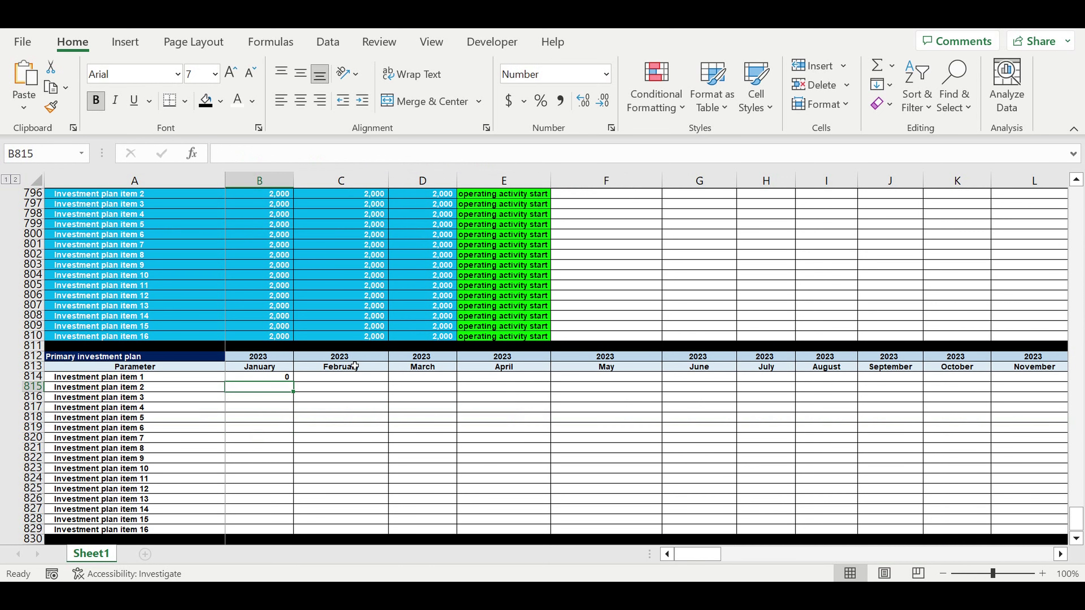
click(280, 379)
drag(295, 381, 296, 534)
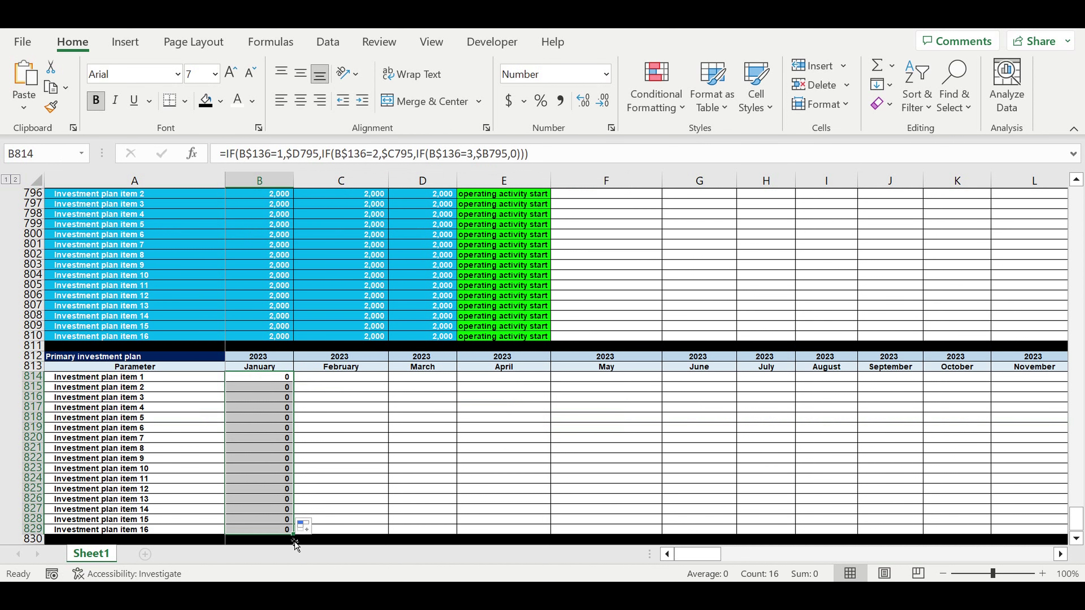
drag(295, 534, 963, 354)
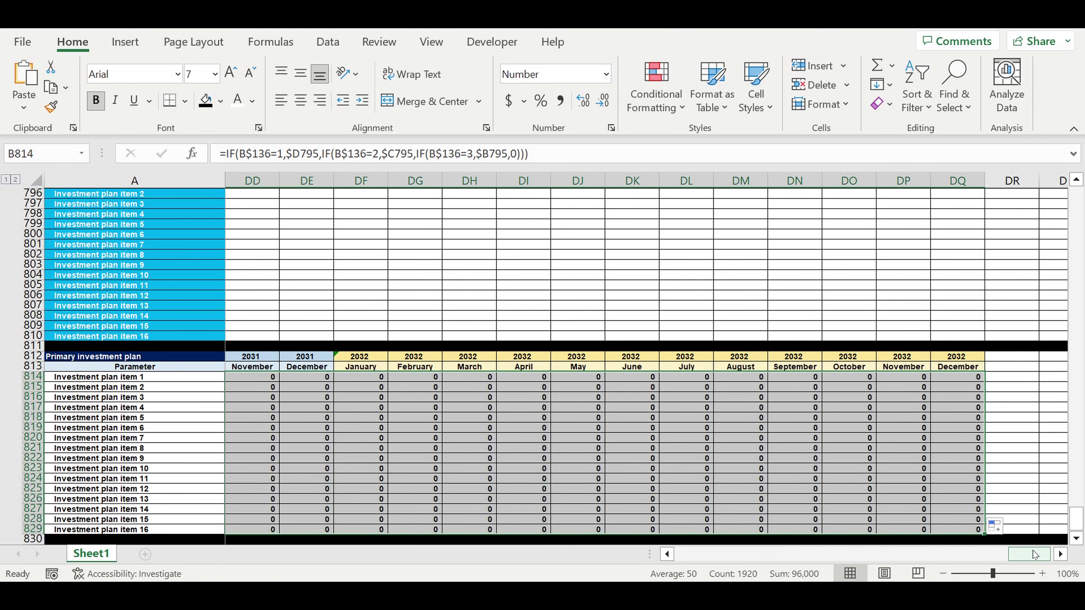
drag(1033, 554, 700, 554)
click(546, 480)
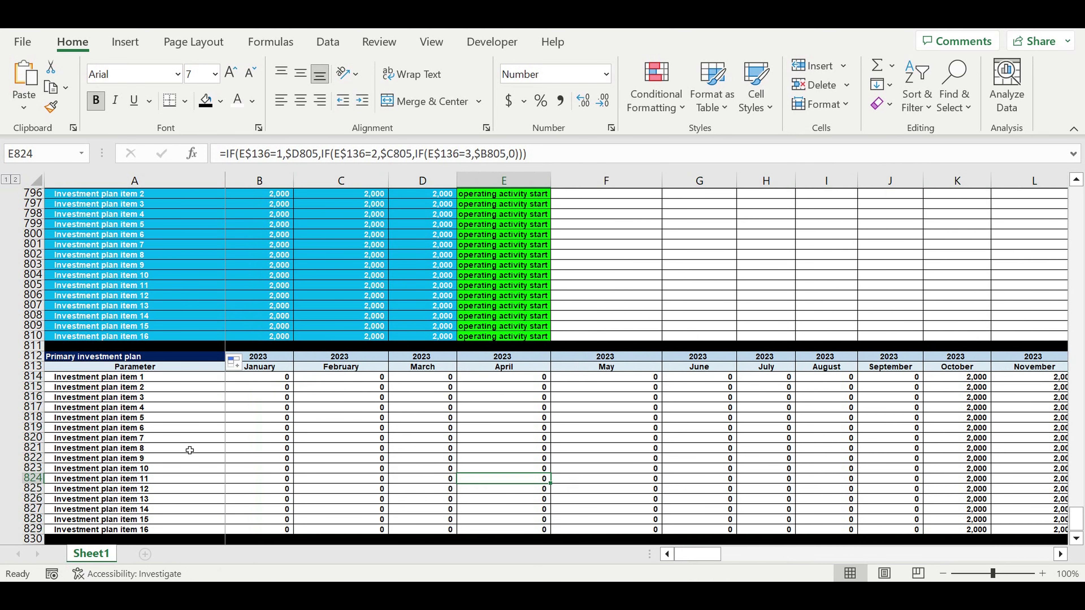
Format the investment plan item rows 814 to 829 with white font and a red fill.
drag(32, 377, 19, 530)
click(237, 101)
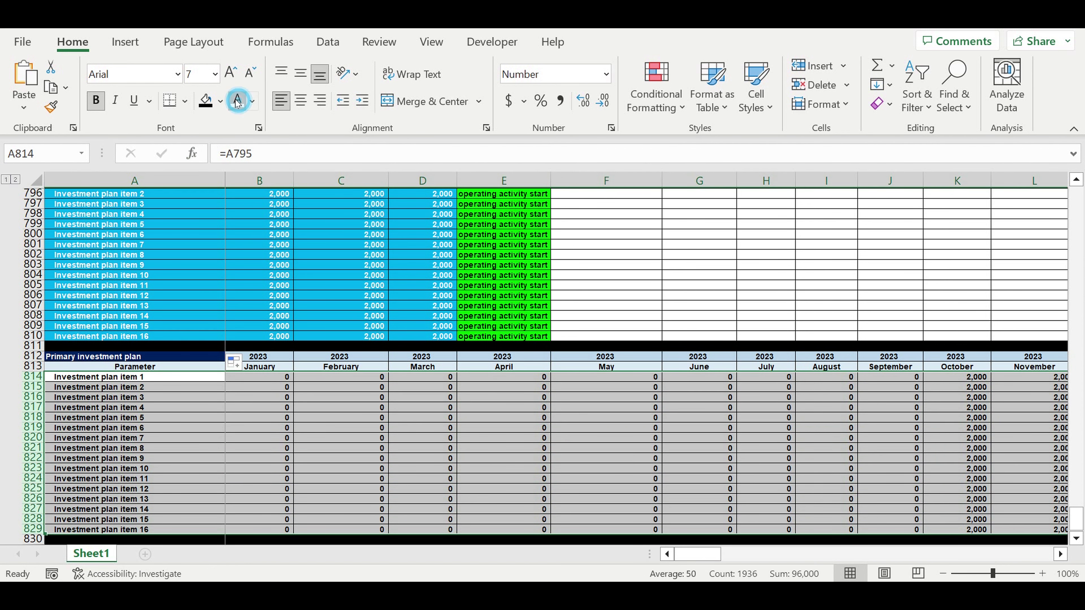
click(220, 101)
click(220, 260)
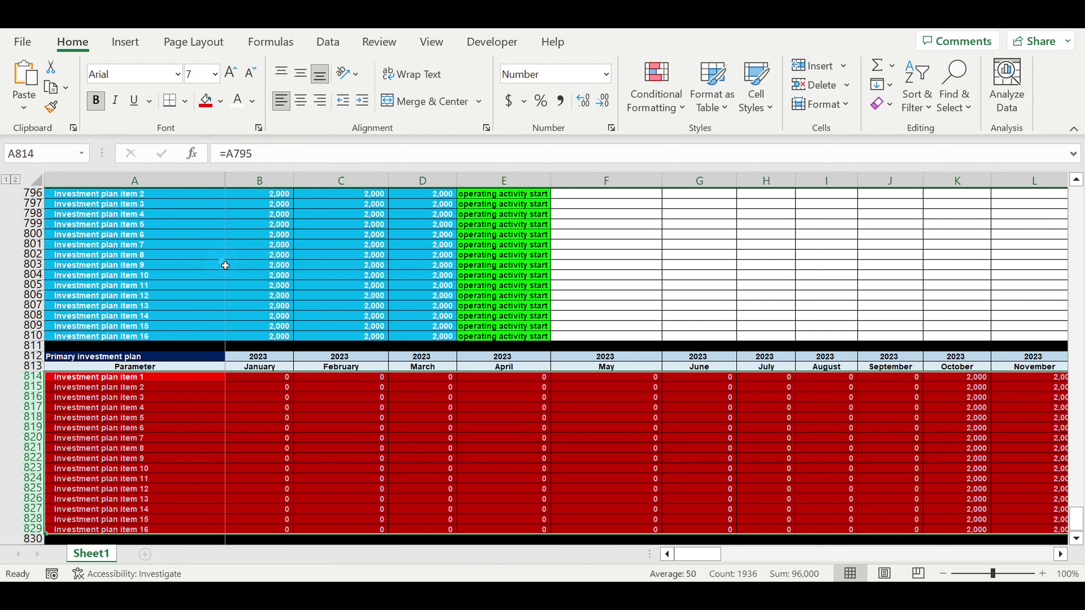
click(489, 459)
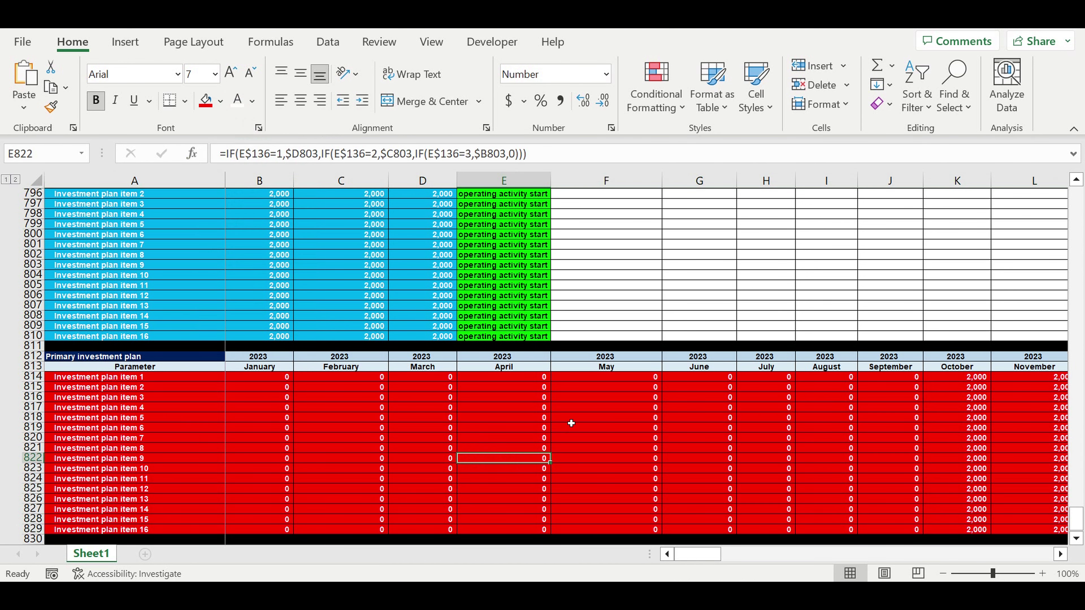
Set the operating activity start year in B126 to 2023.
scroll(436, 341, up, 3)
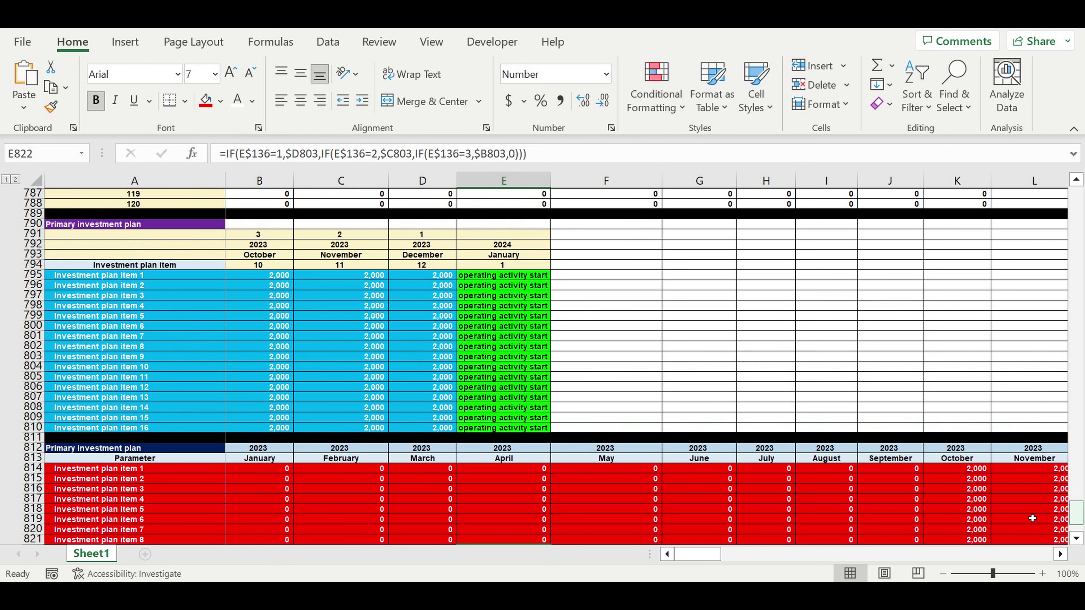
scroll(361, 418, up, 9)
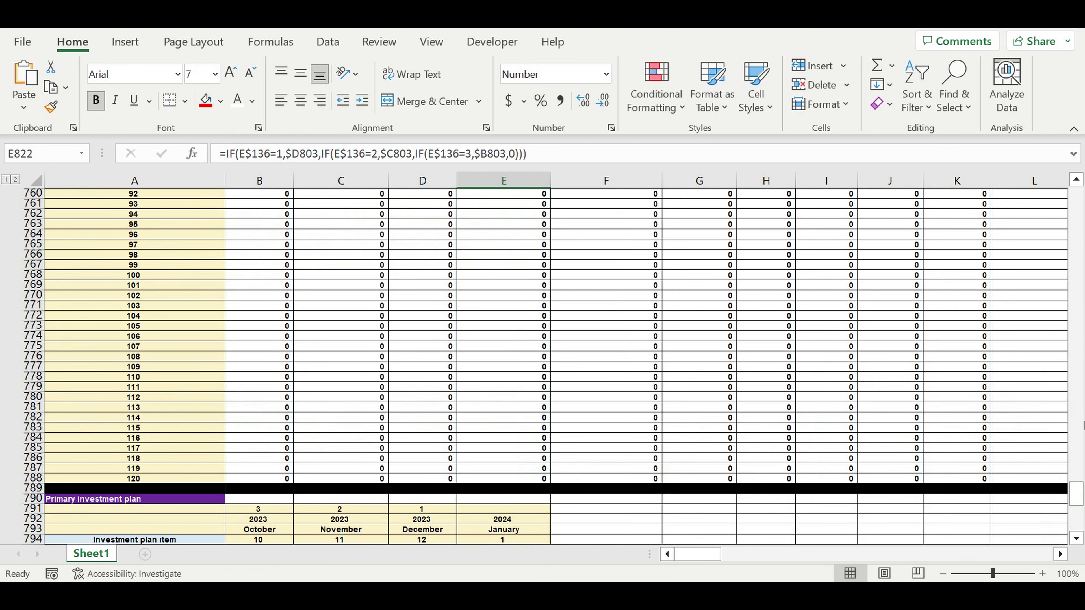
drag(1076, 494, 1045, 318)
scroll(467, 383, up, 12)
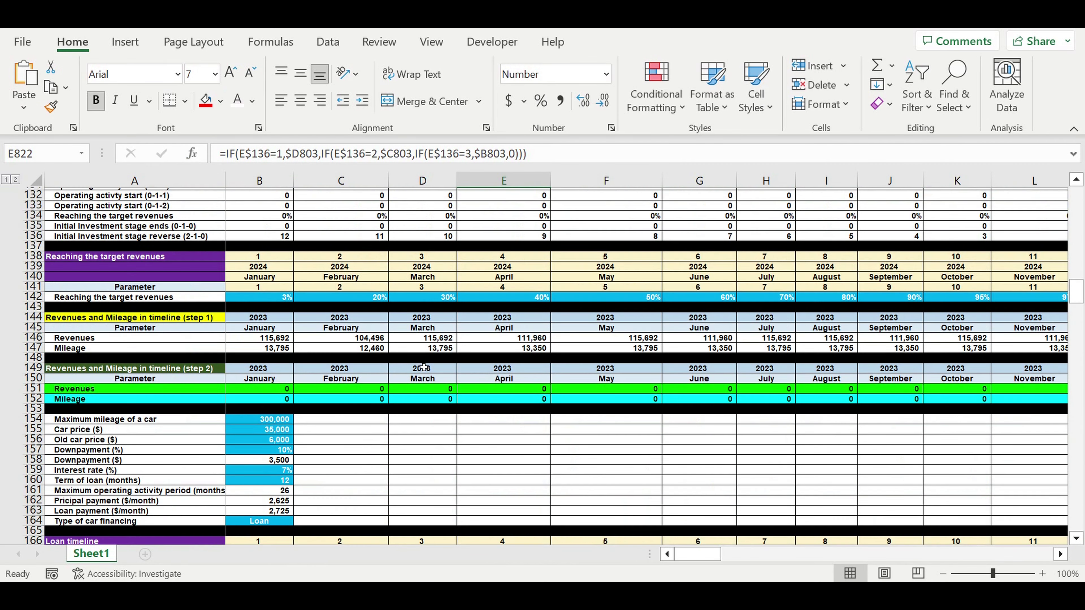
scroll(422, 367, up, 7)
click(264, 349)
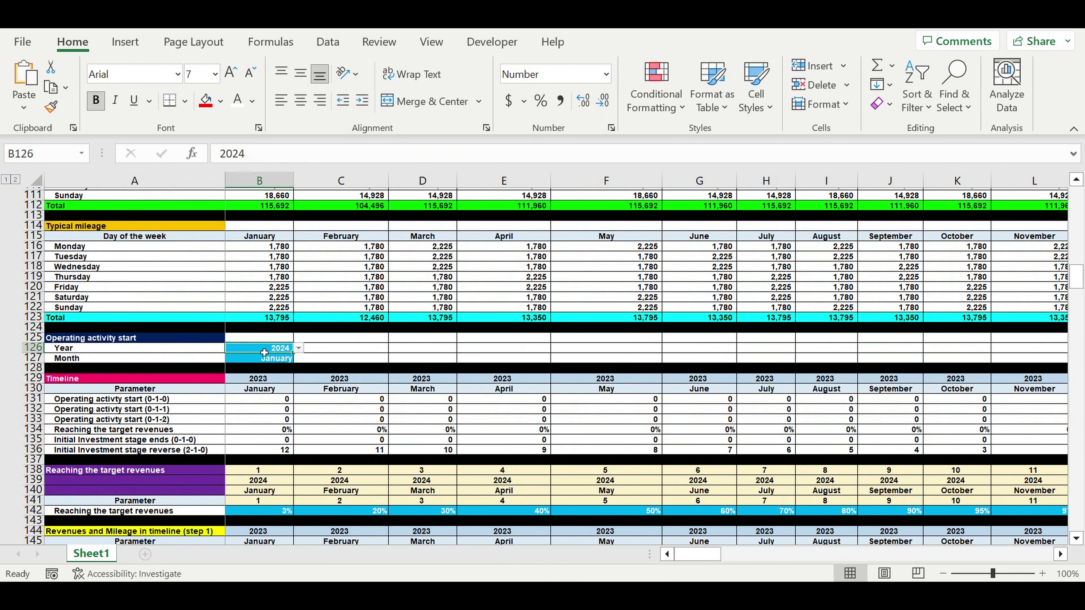
click(298, 347)
click(294, 362)
Set the operating activity start month in B127 to June.
click(278, 360)
click(281, 362)
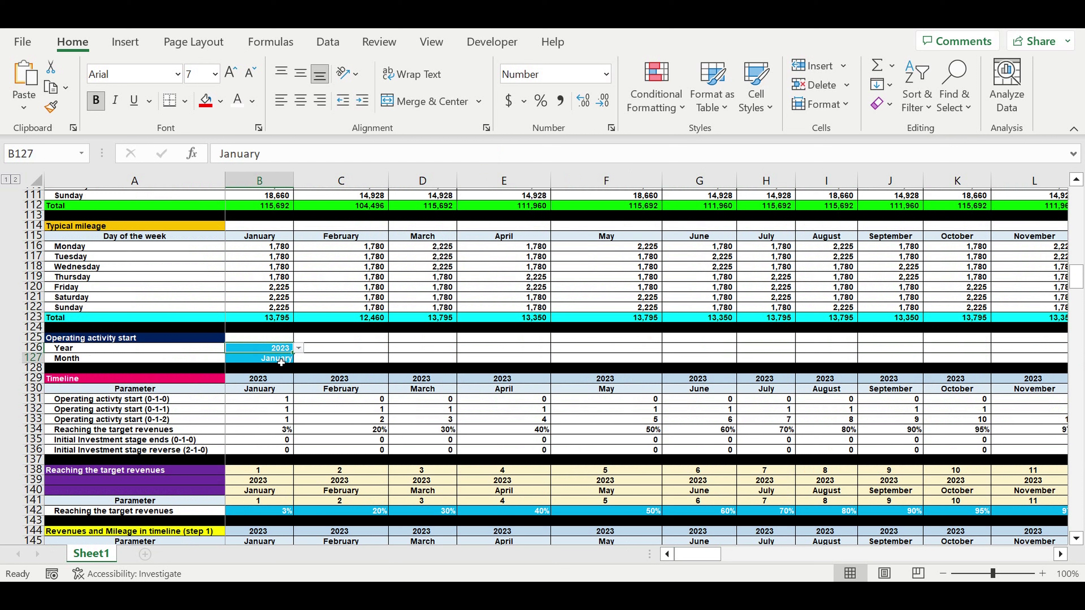
click(296, 361)
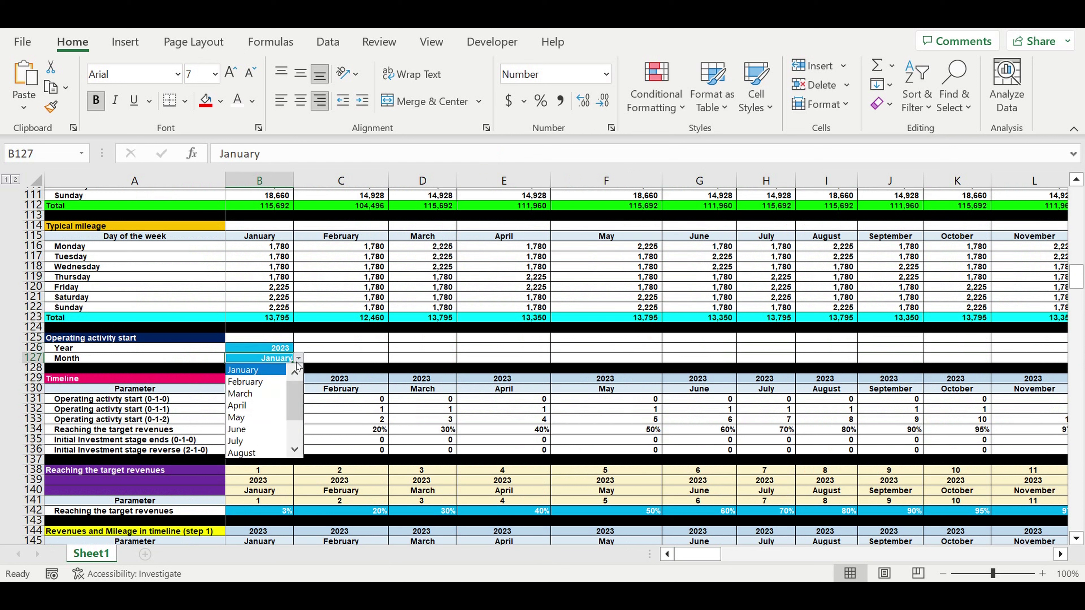
click(253, 430)
click(331, 410)
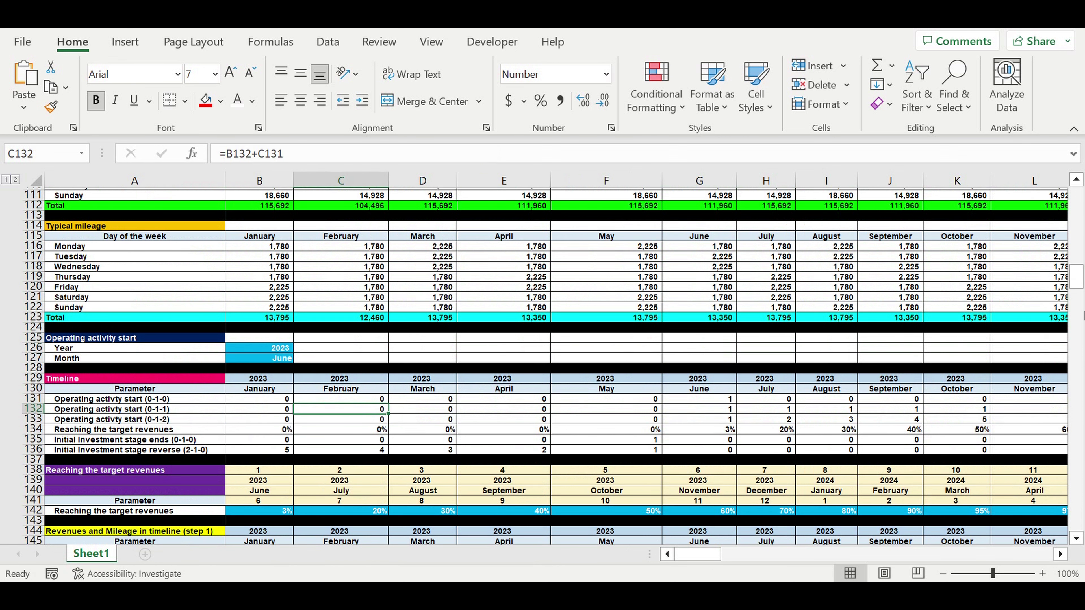
Check the monthly primary investment plan amounts for March to May and from June to September 2023.
drag(1081, 277, 1076, 520)
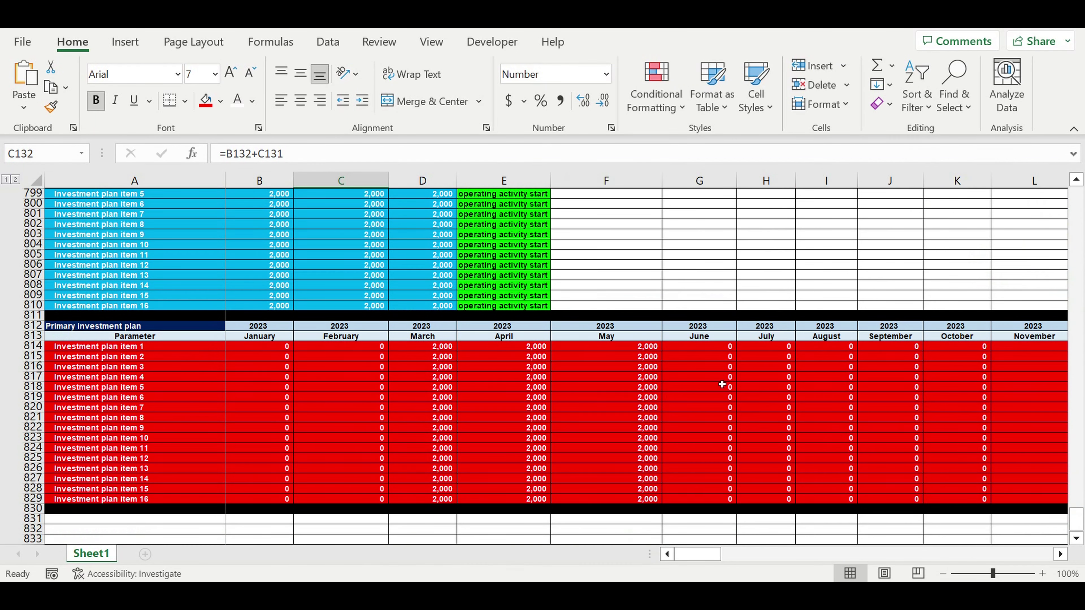
drag(697, 347, 882, 504)
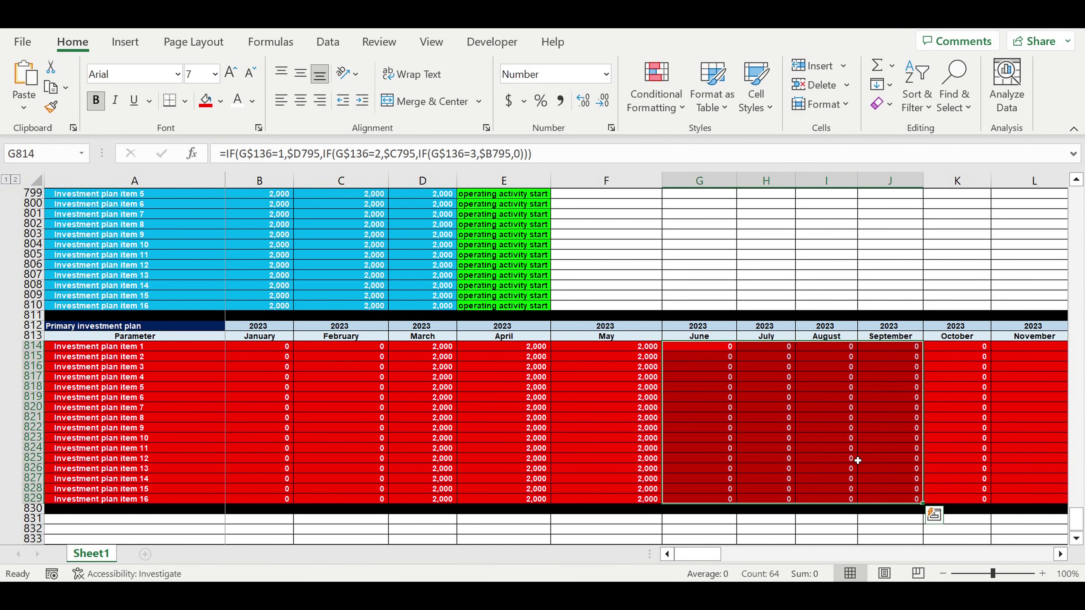
drag(700, 349, 703, 502)
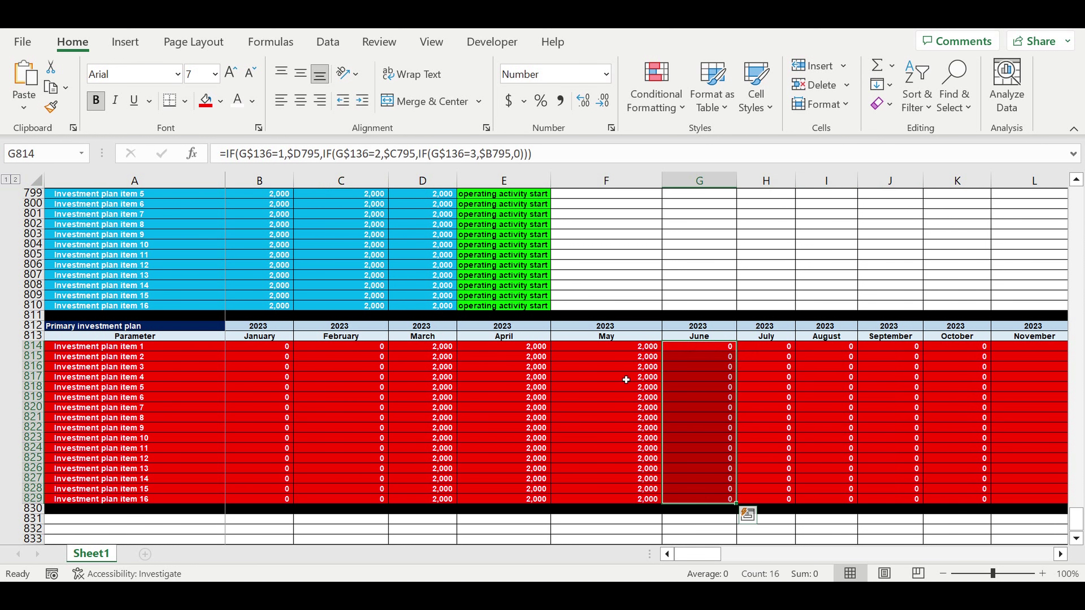
click(621, 346)
drag(507, 364, 436, 499)
Set the April amount of investment plan item 4 in C798 to 30,000 and check it in the monthly section.
scroll(410, 428, up, 4)
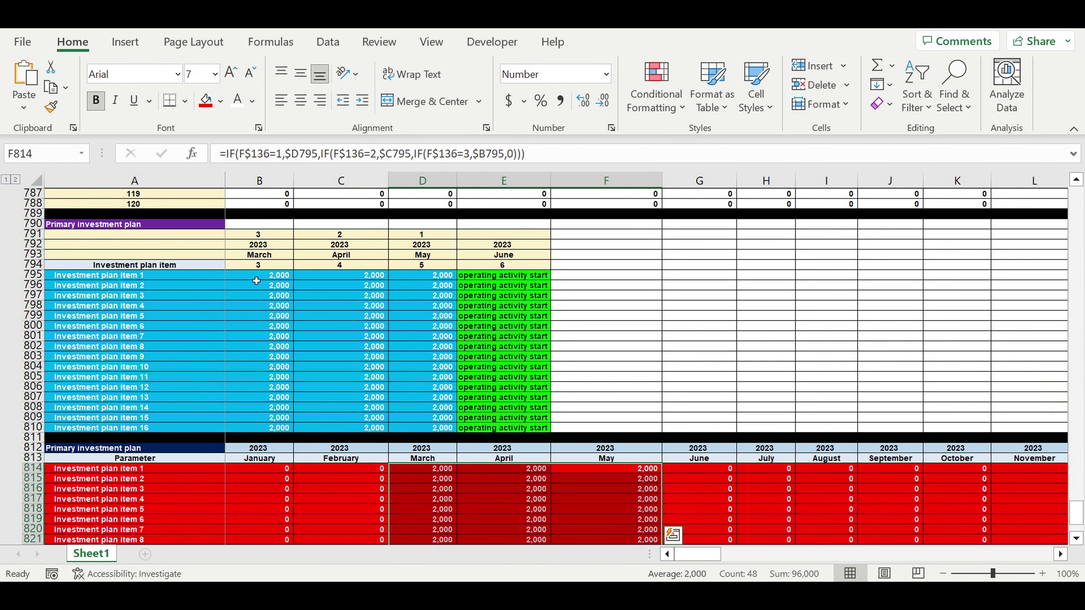
click(361, 309)
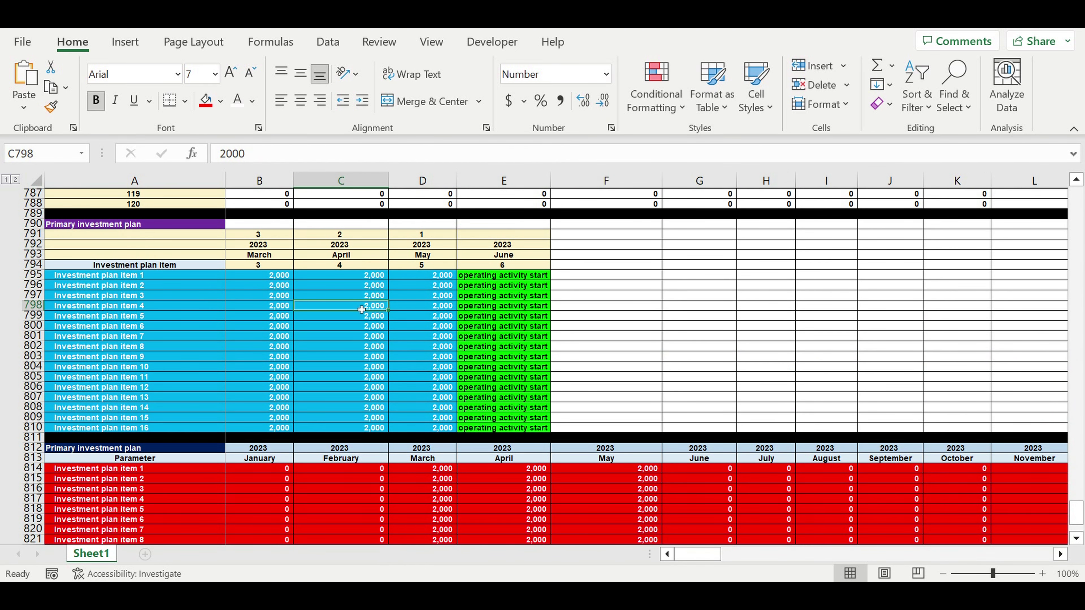
text(30,0)
text(00)
key(Return)
click(536, 499)
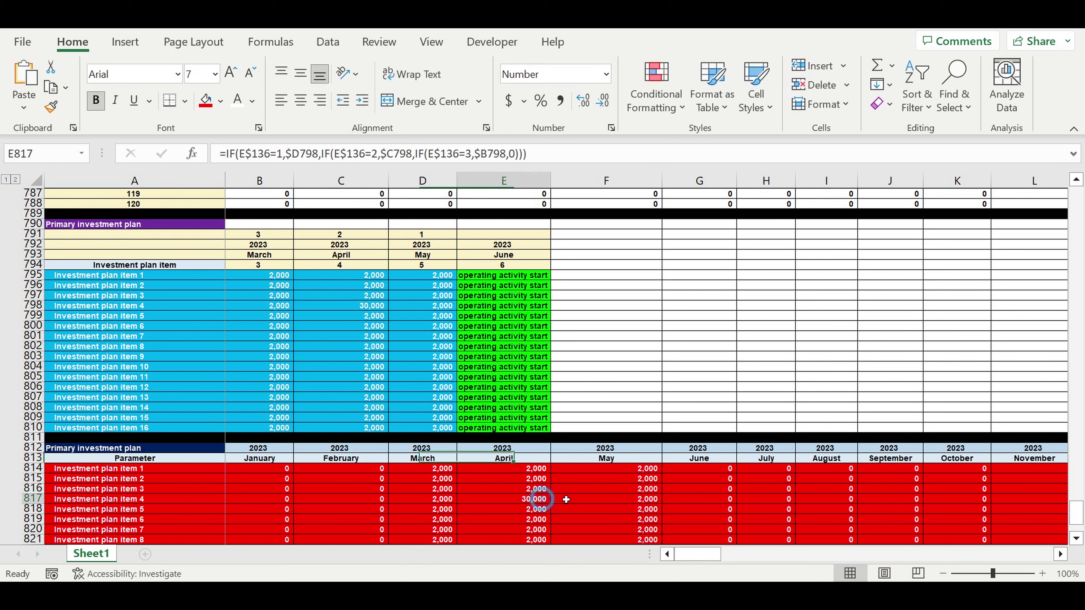
Set the May amount of item 5 in D799 to 5,000, copy it down to item 13, and check the monthly May column.
click(423, 321)
text(5,00)
text(0)
key(Return)
click(428, 316)
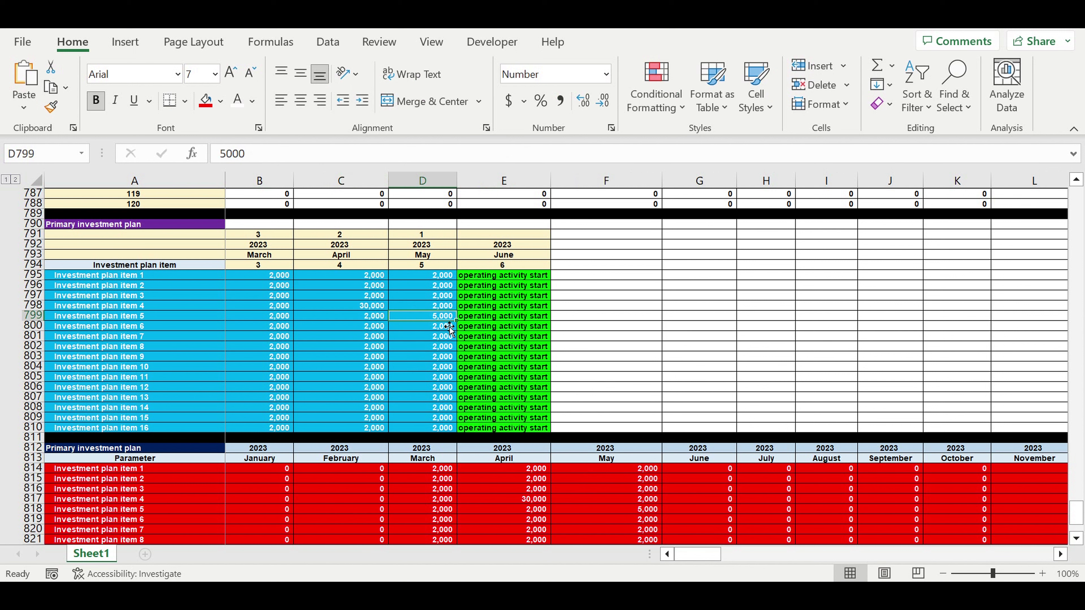
drag(455, 320, 457, 400)
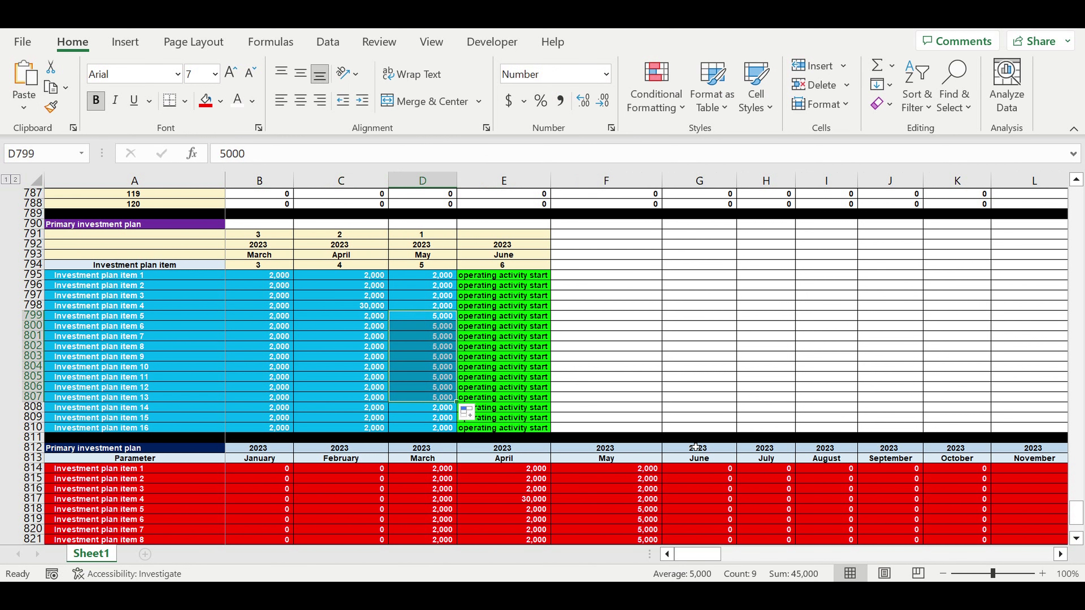
scroll(701, 461, down, 3)
drag(639, 420, 637, 478)
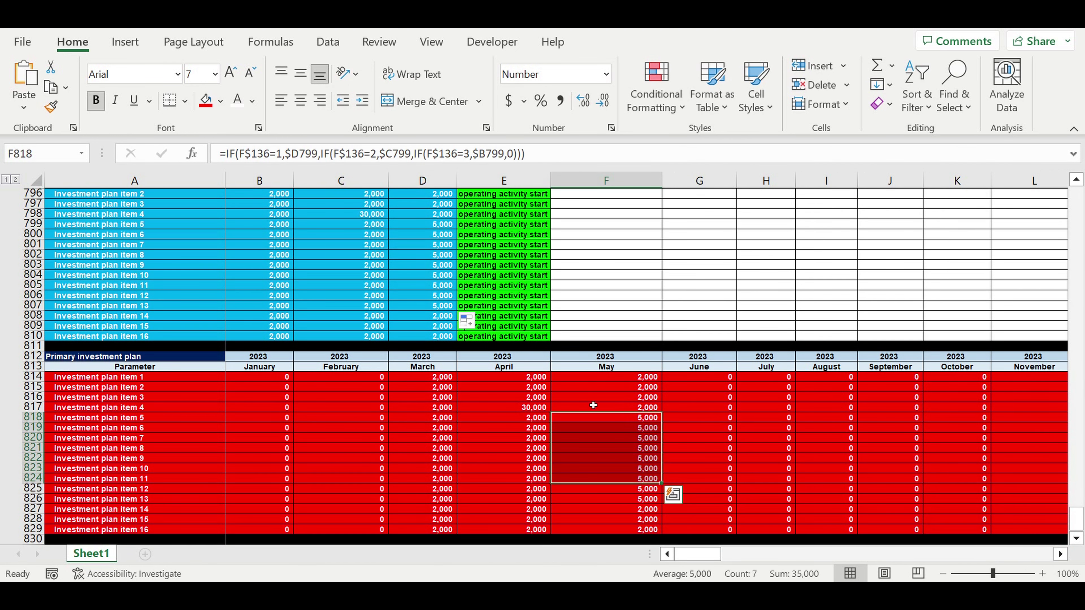
Set item 11's March amount in B805 to 15,000, copy it across to May, and check the monthly amounts in D814:F829.
click(266, 284)
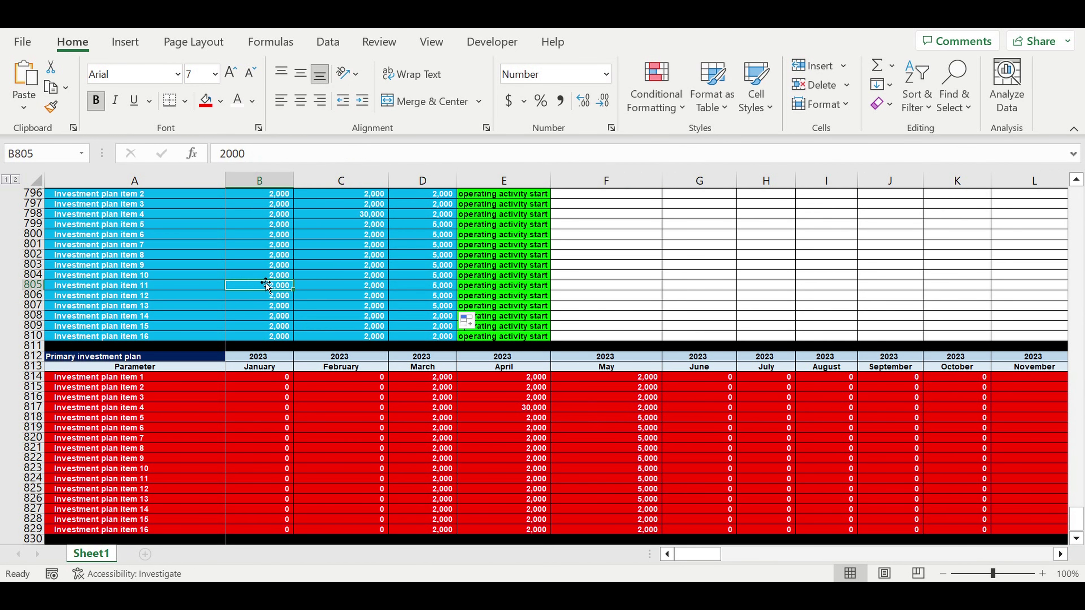
text(15000)
click(270, 318)
click(262, 287)
drag(293, 291, 444, 290)
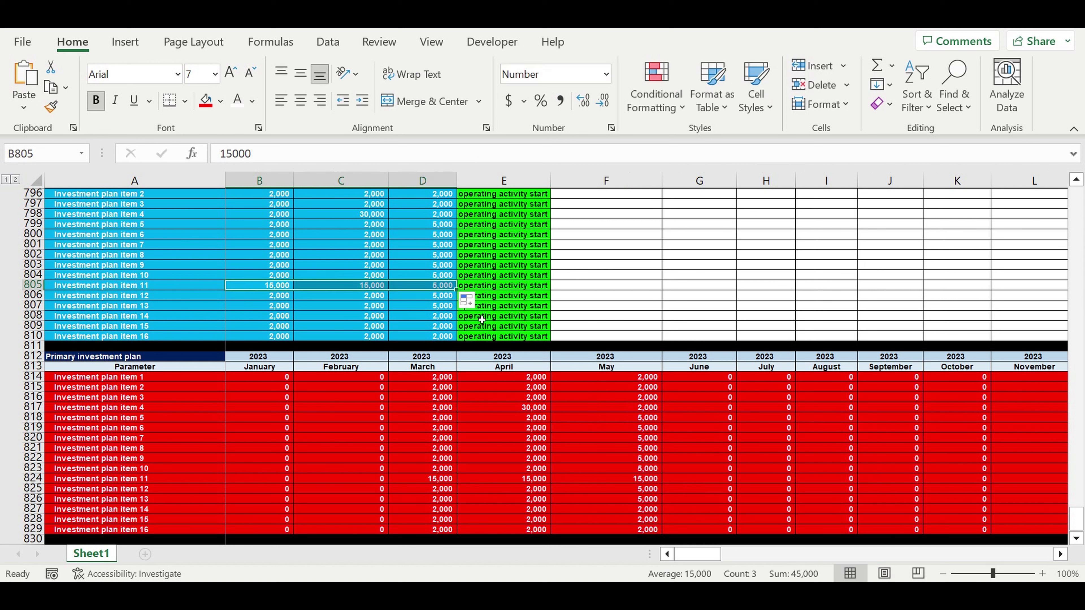
click(515, 300)
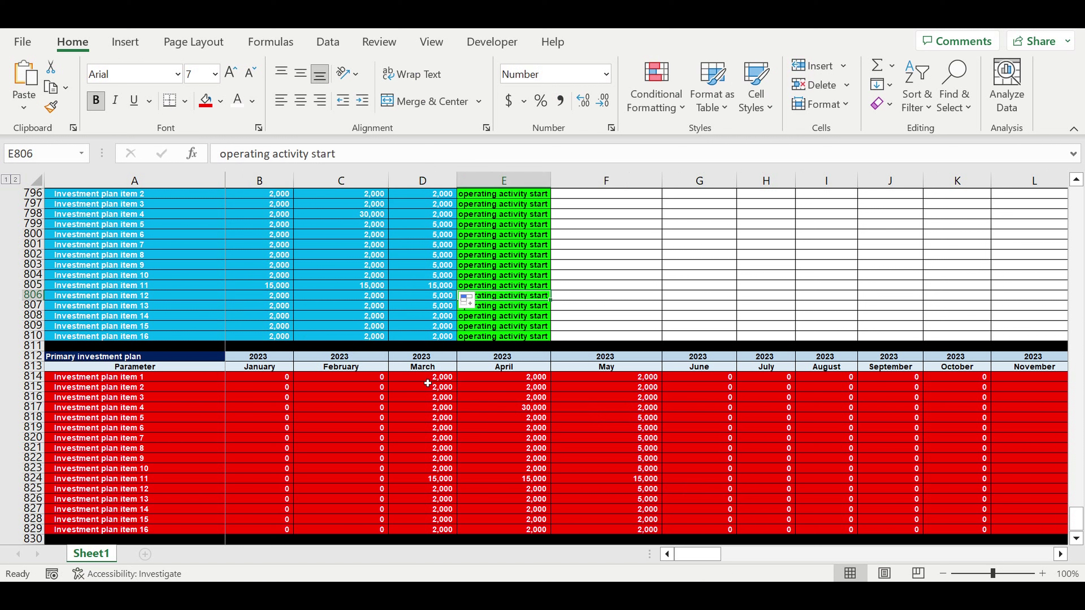
drag(428, 379, 649, 516)
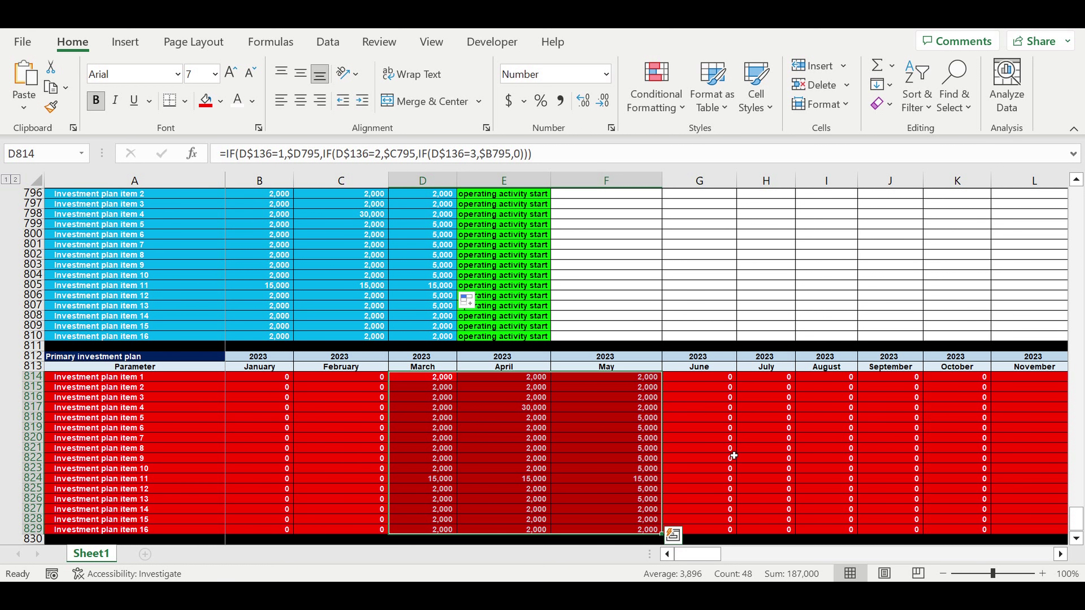
Compare the pre-start item amounts in B795:D810 with the monthly primary investment plan, examining April to October 2023, especially June and July.
drag(503, 378, 939, 532)
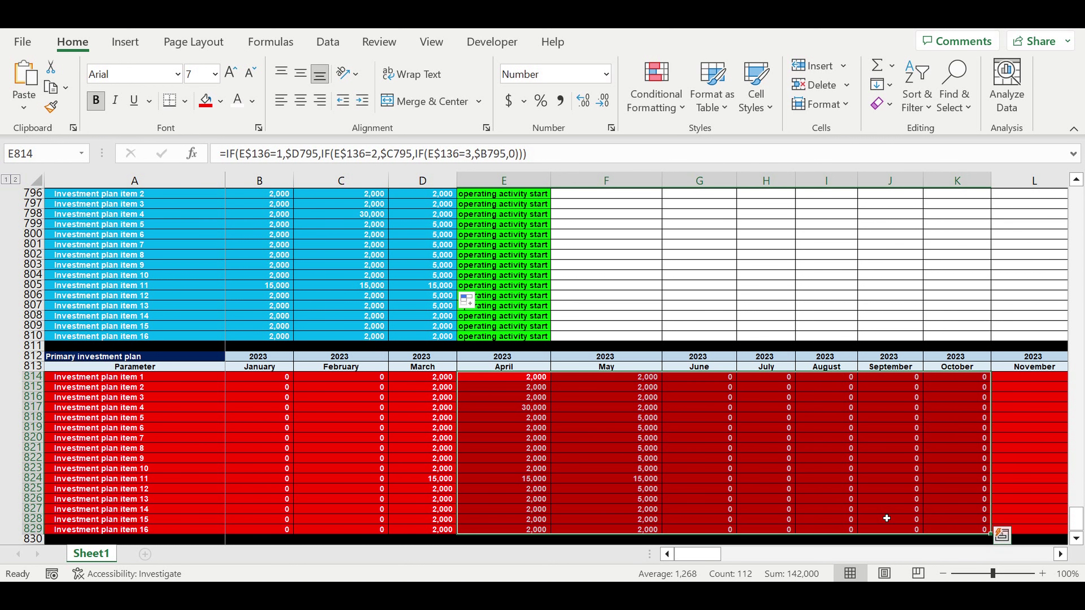
scroll(825, 472, up, 3)
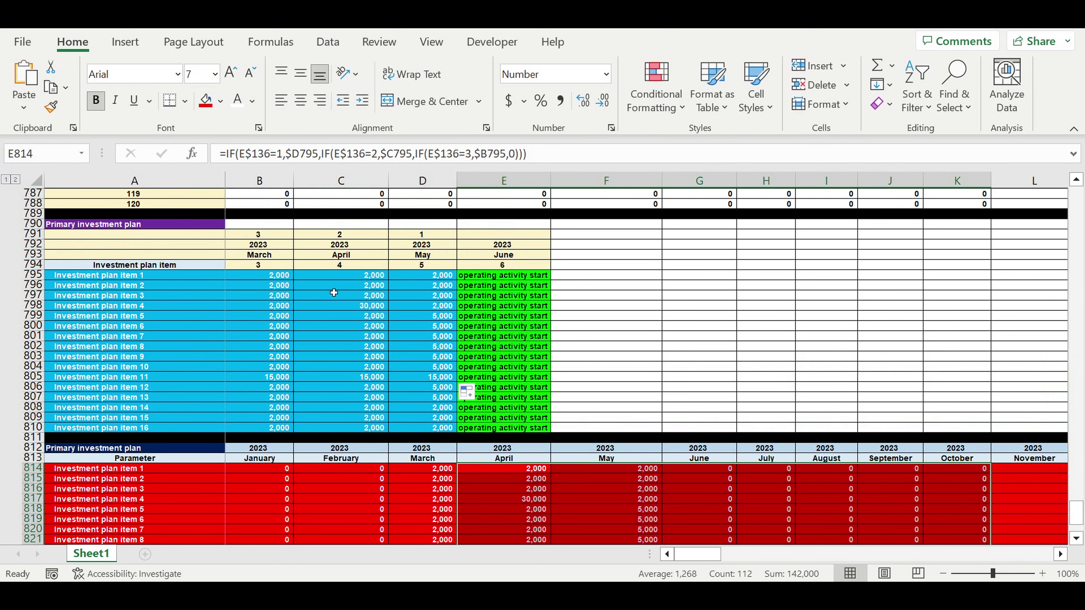
drag(414, 281, 278, 426)
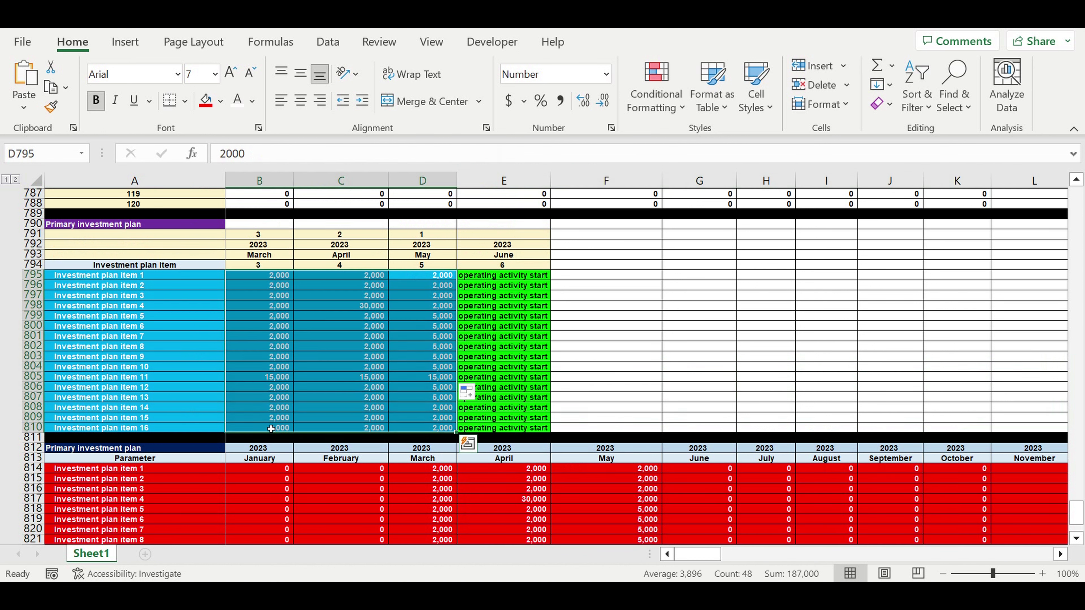
scroll(516, 420, down, 2)
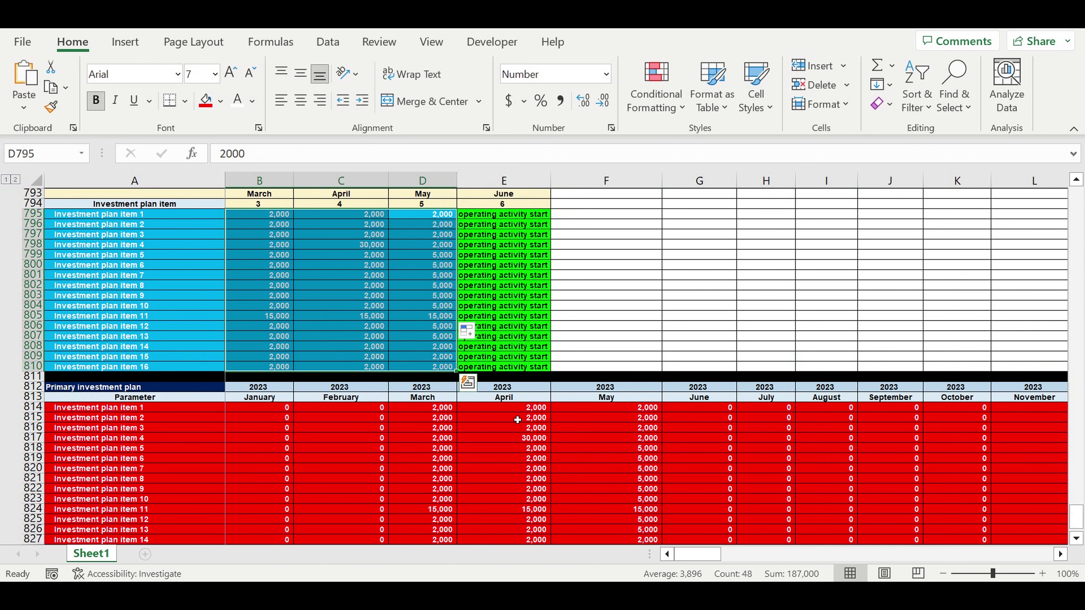
drag(714, 411, 790, 519)
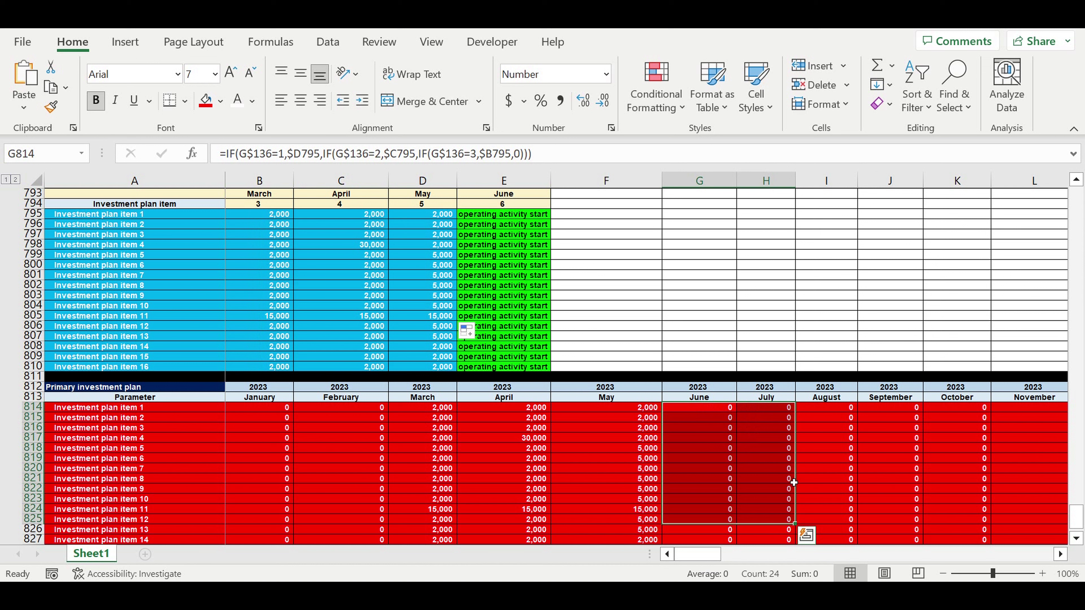
click(776, 470)
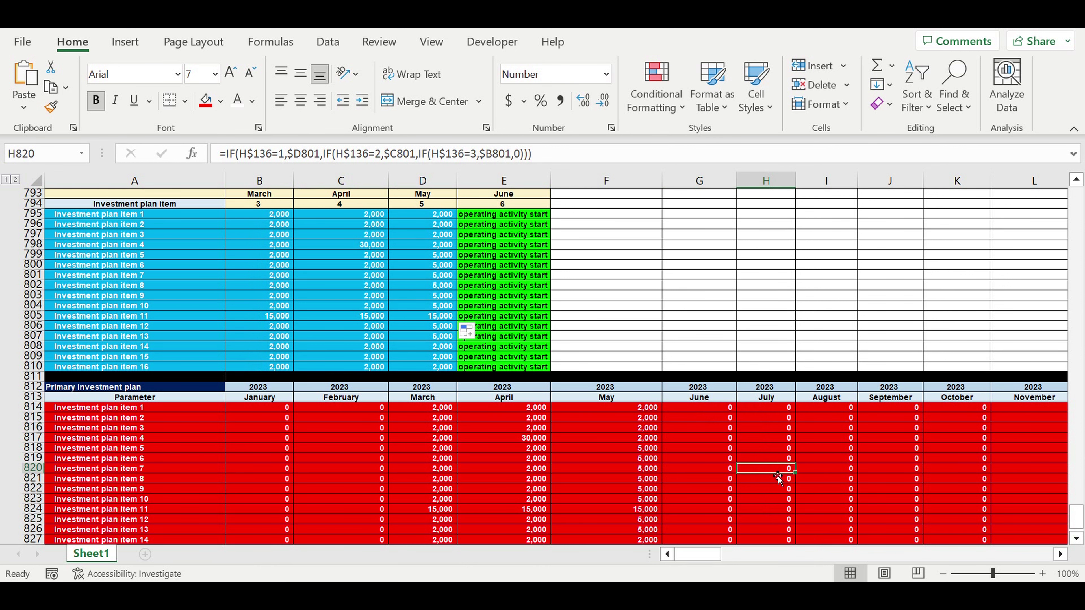
scroll(778, 478, down, 2)
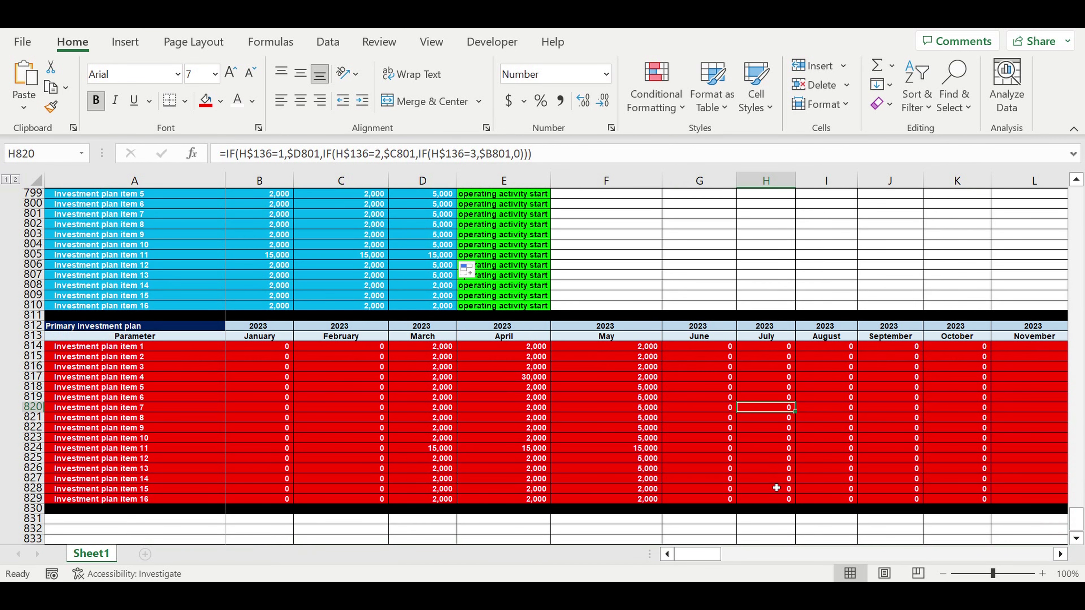
click(699, 412)
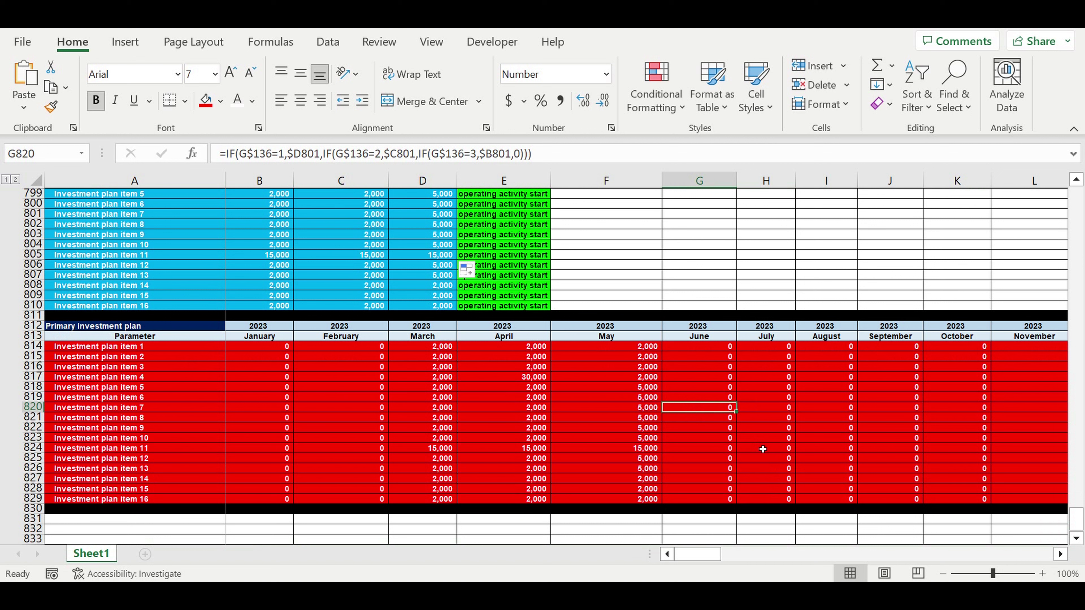